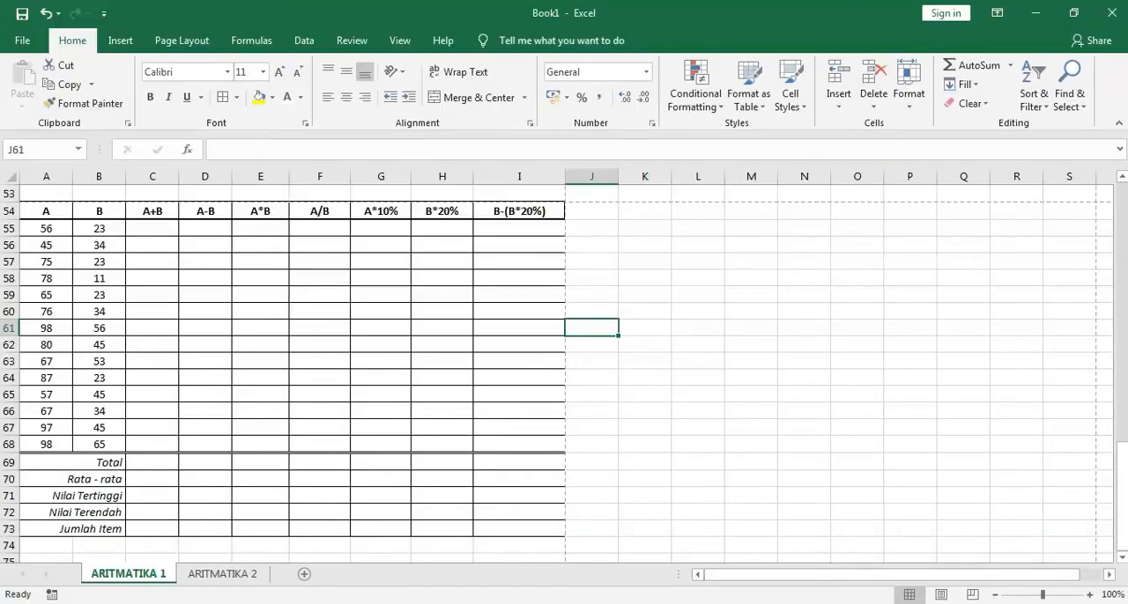
# Examine the calculation headings A+B, A-B, A*B and A/B in row 54 of the formatted table
pyautogui.moveTo(1124, 458); pyautogui.dragTo(1124, 459)
pyautogui.click(156, 216)
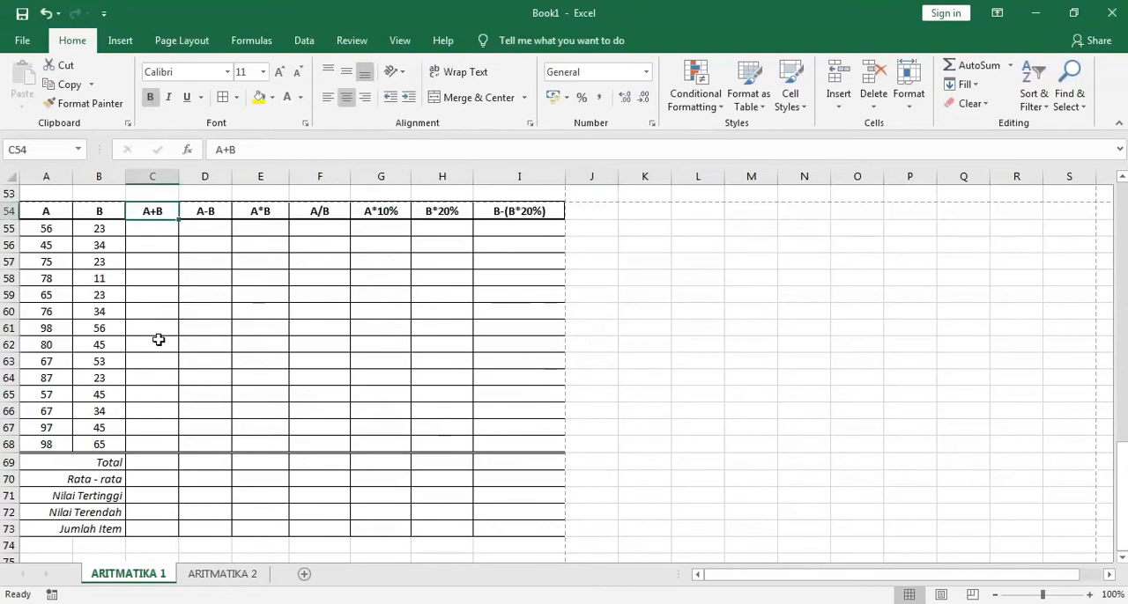
pyautogui.click(225, 216)
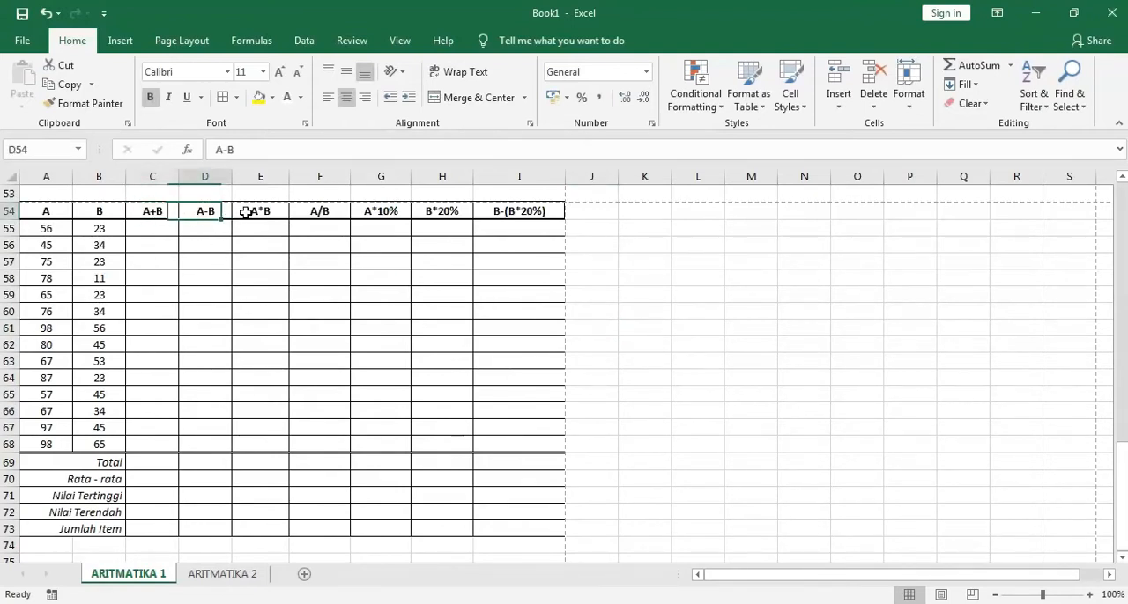
pyautogui.click(263, 214)
pyautogui.click(314, 214)
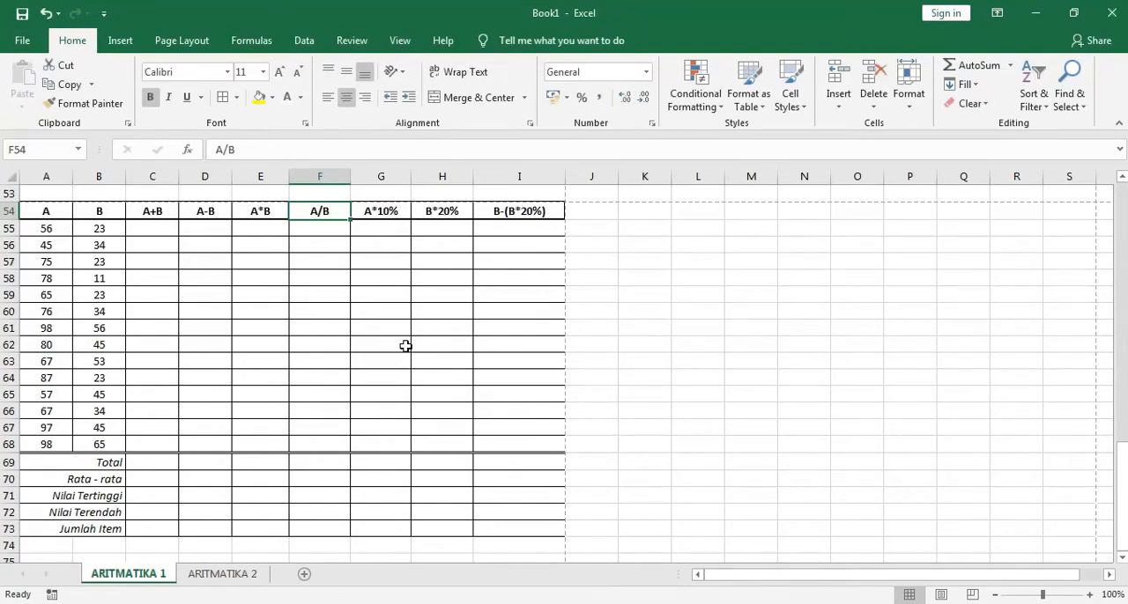
pyautogui.click(670, 401)
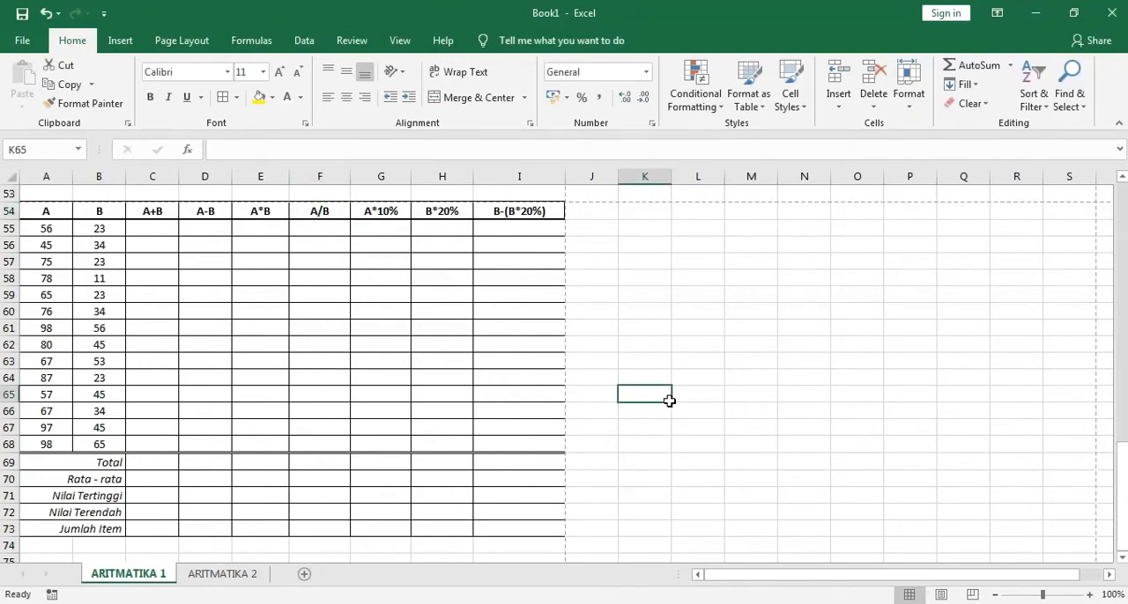
# Examine the headings and input values in columns A and B of the formatted table, rows 54 to 68
pyautogui.click(54, 217)
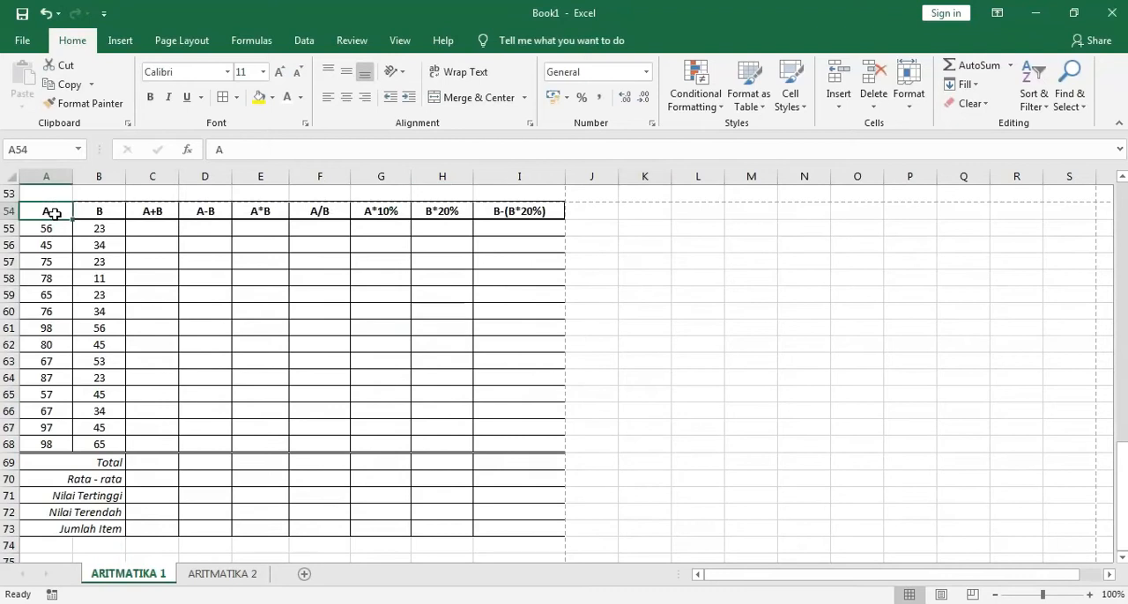
pyautogui.click(110, 220)
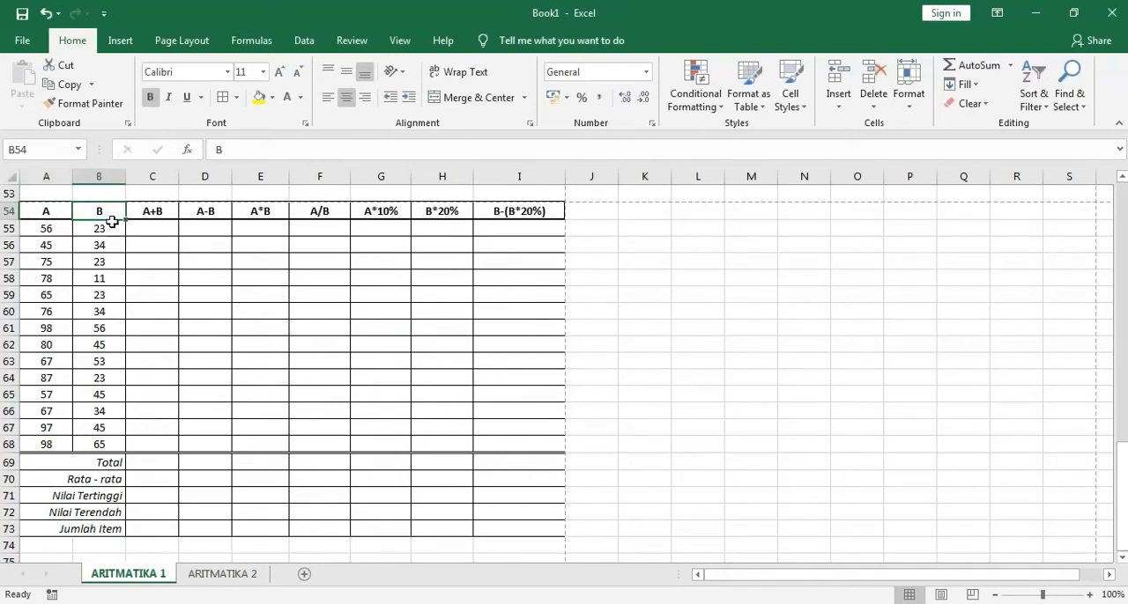
pyautogui.click(59, 220)
pyautogui.click(93, 228)
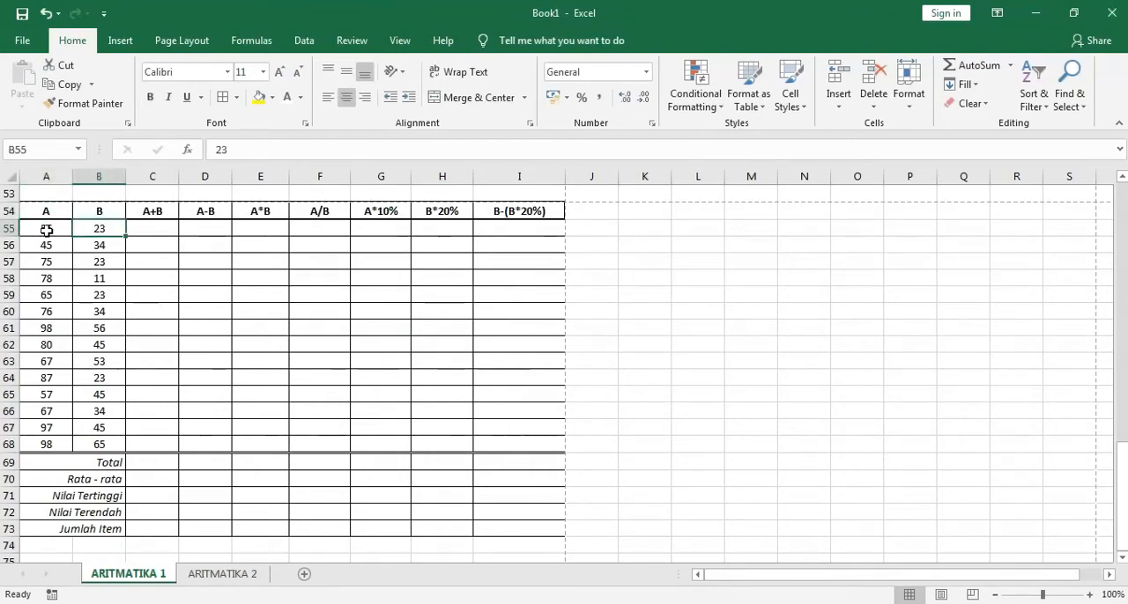
pyautogui.click(98, 248)
pyautogui.moveTo(53, 231); pyautogui.dragTo(45, 448)
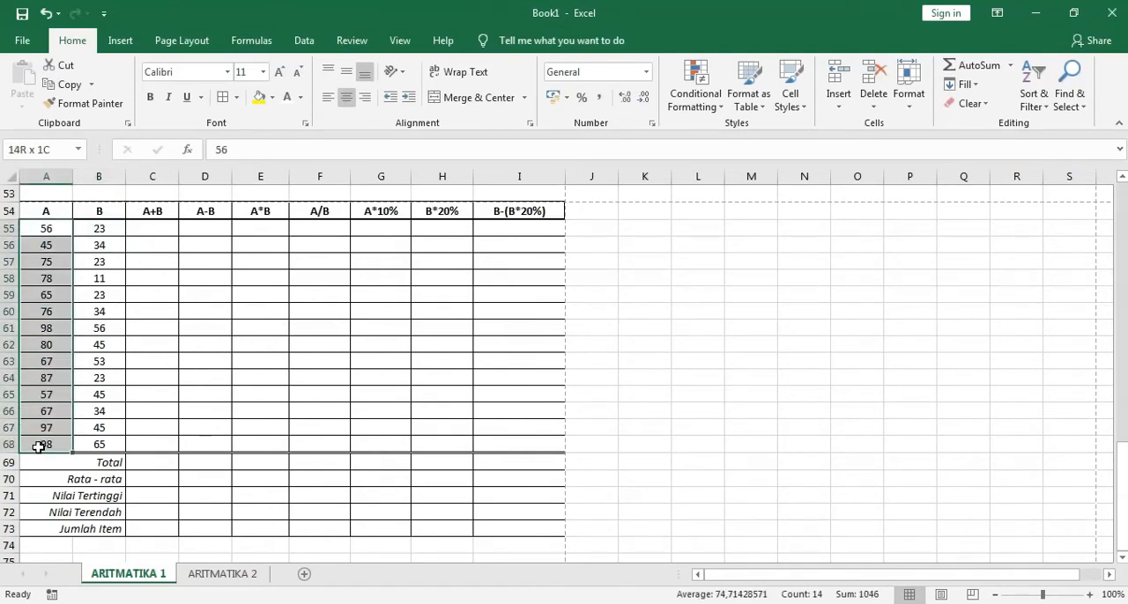
pyautogui.click(48, 176)
pyautogui.click(99, 177)
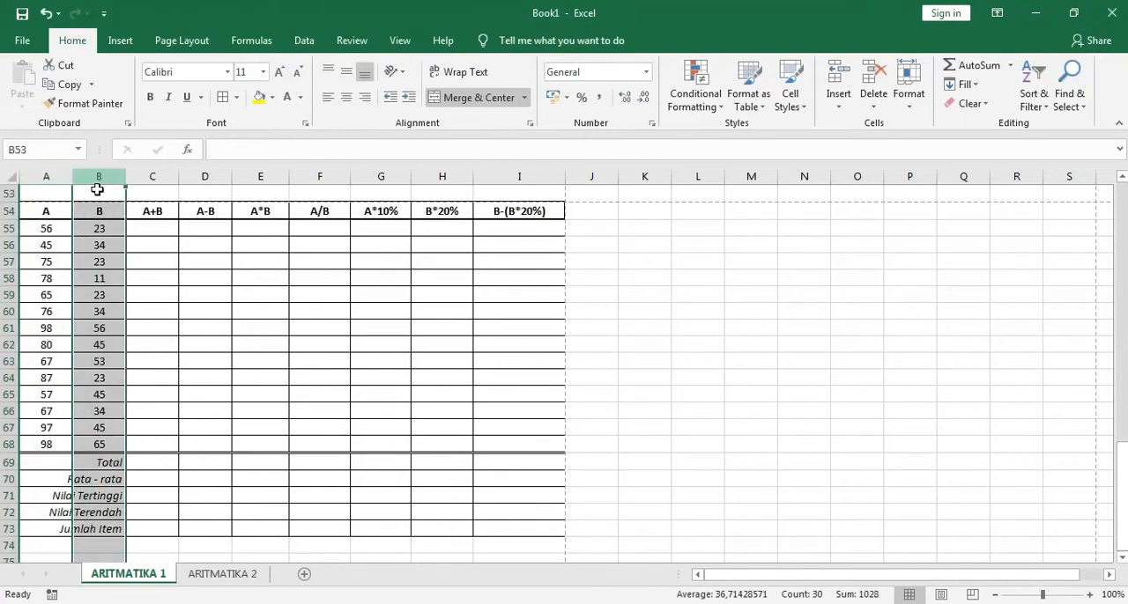
# Inspect the calculation cells in the formatted table, from the A+B column through the B-(B*20%) column
pyautogui.click(156, 293)
pyautogui.click(196, 326)
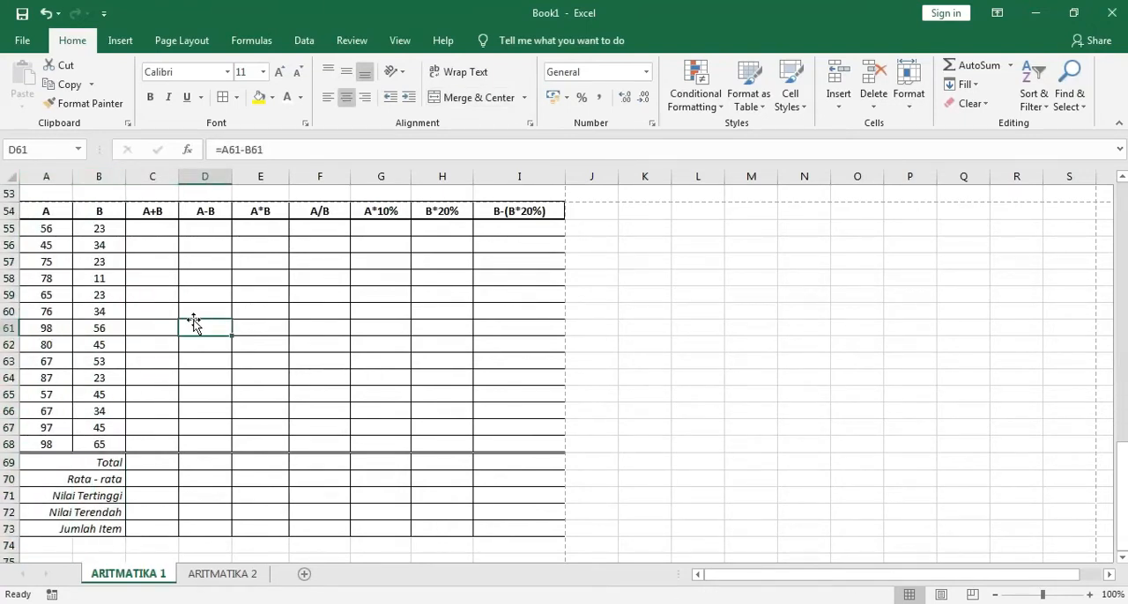
pyautogui.click(157, 231)
pyautogui.click(216, 227)
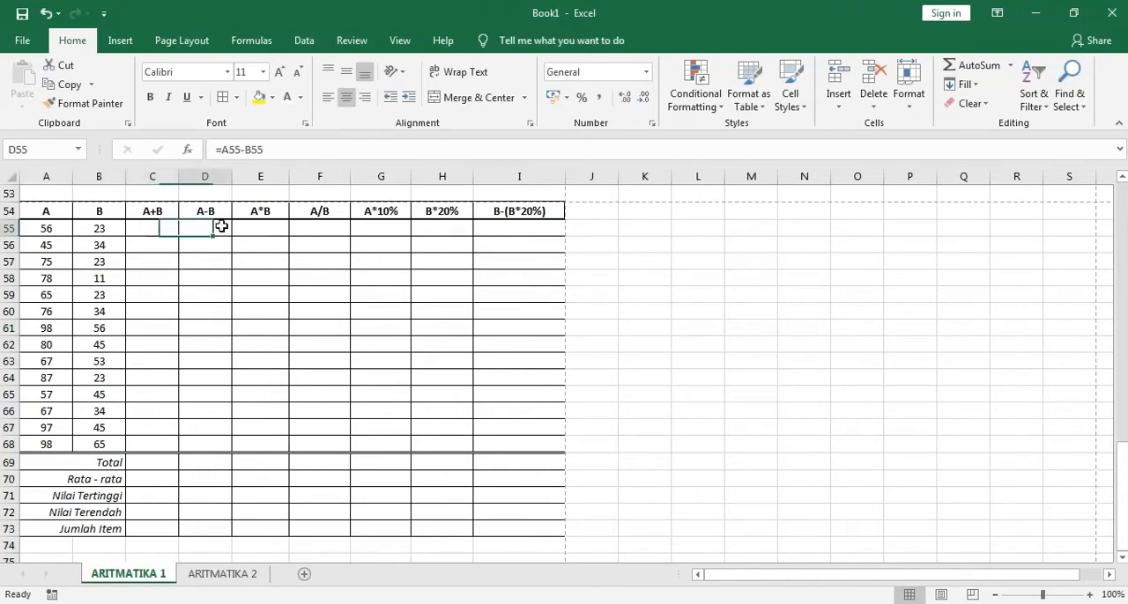
pyautogui.click(244, 227)
pyautogui.click(163, 232)
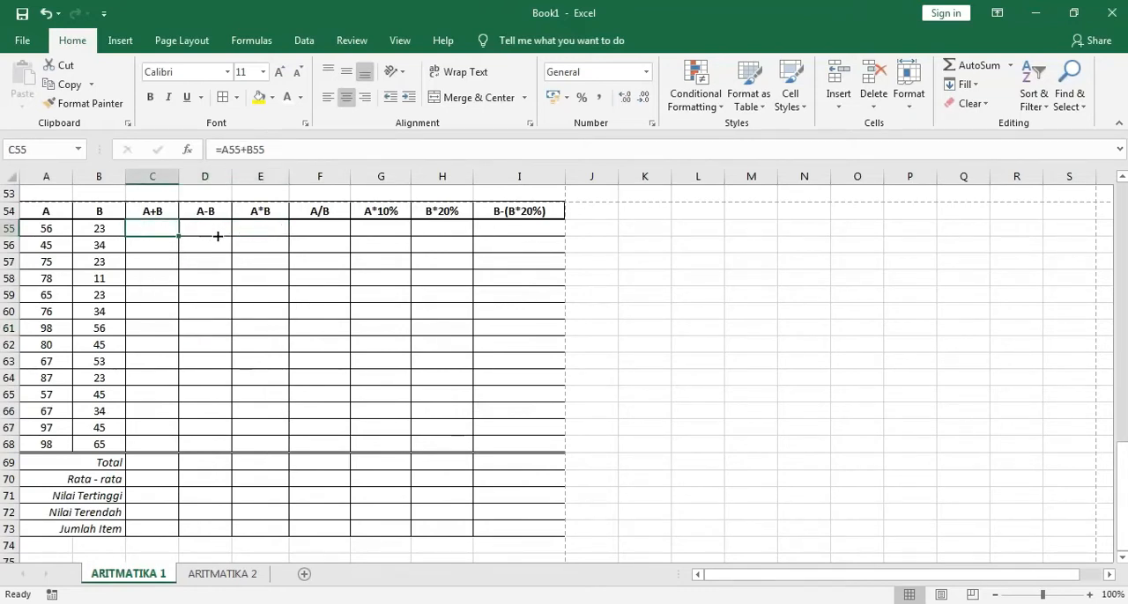
pyautogui.click(155, 215)
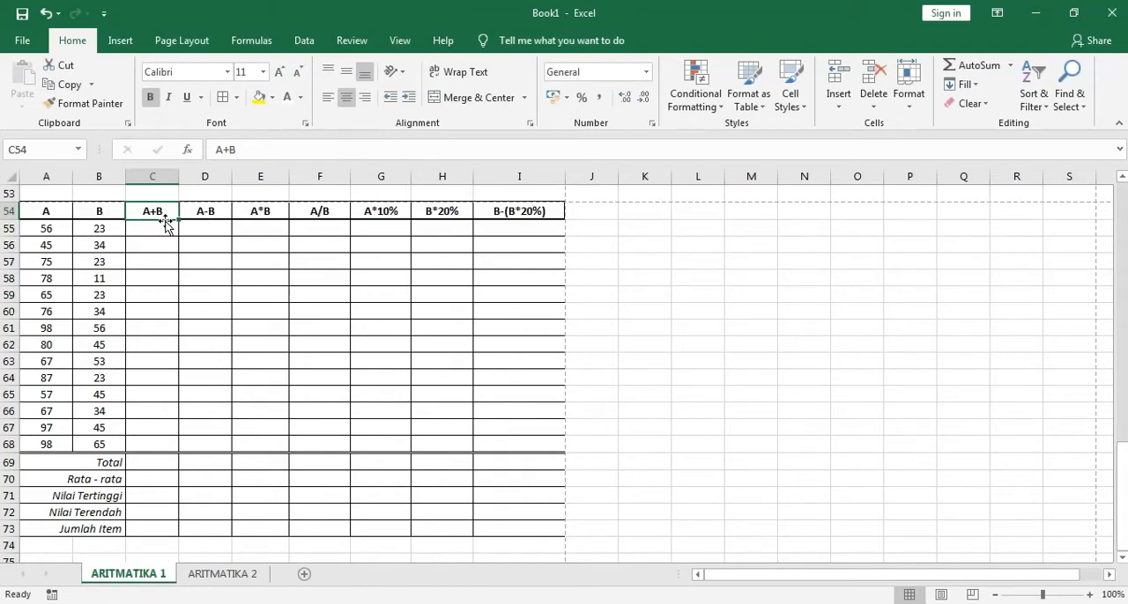
pyautogui.click(147, 235)
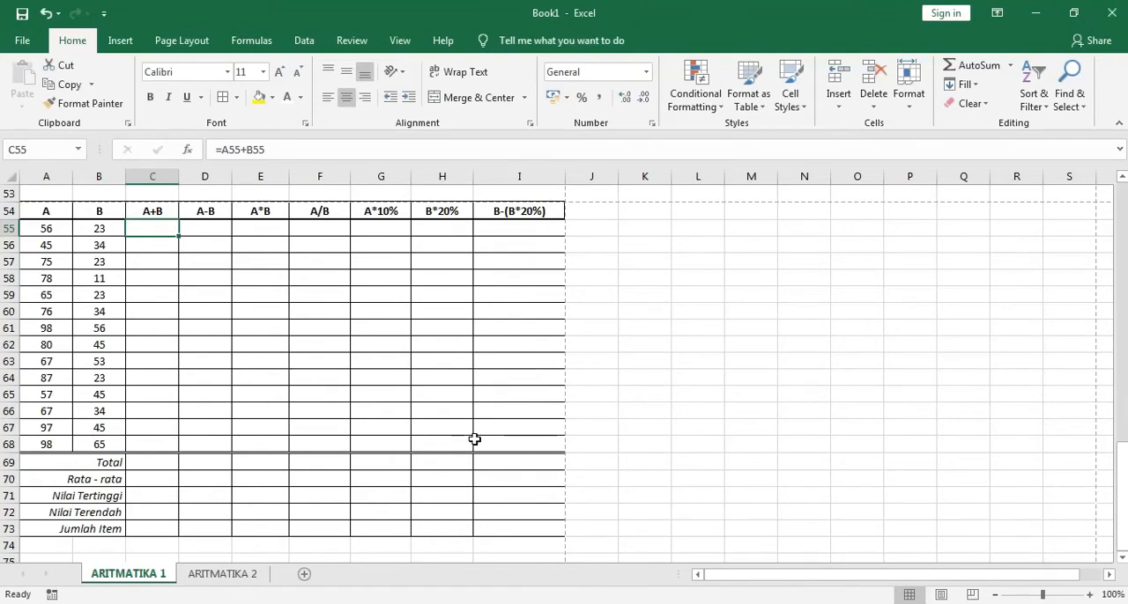
pyautogui.click(499, 213)
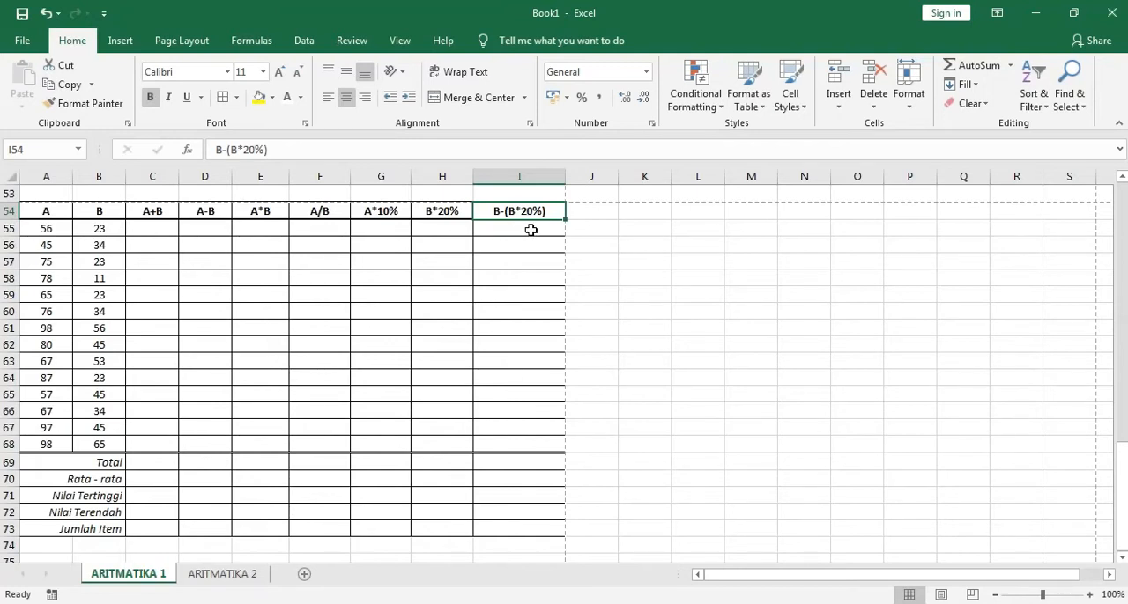
pyautogui.click(516, 443)
# Inspect the formatted table's summary rows from Total to Jumlah Item, including the Total and Rata - rata formulas under A+B
pyautogui.click(160, 464)
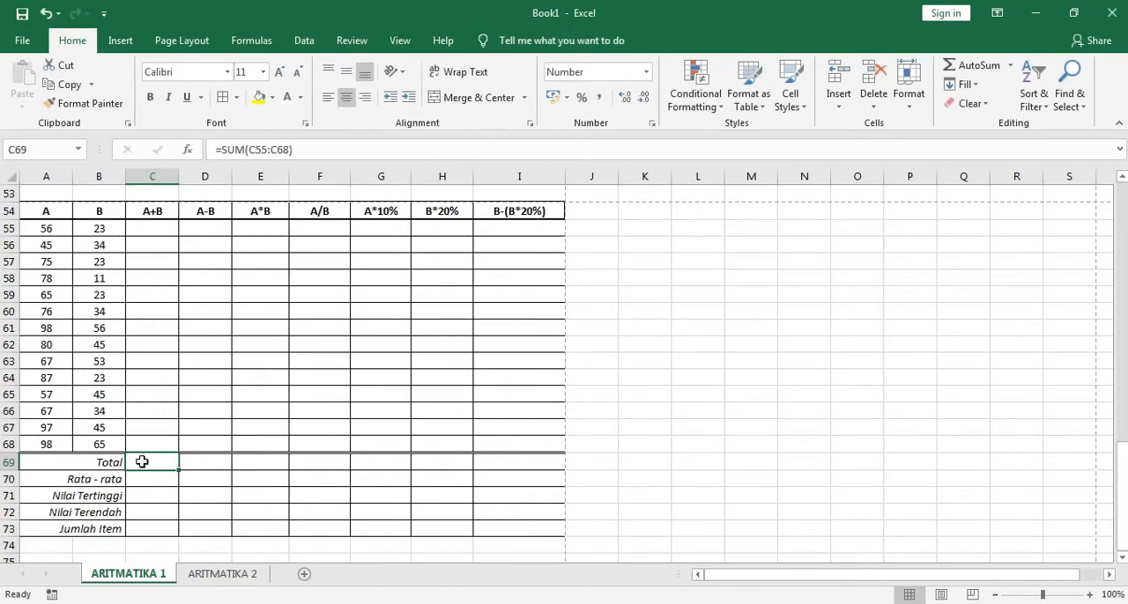
pyautogui.click(153, 481)
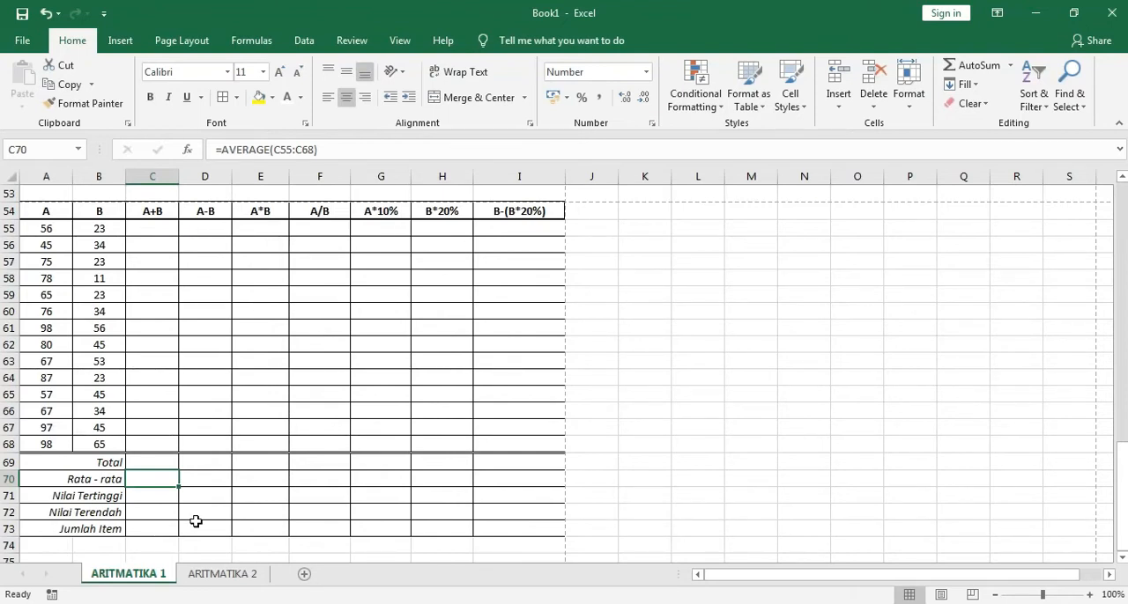
pyautogui.click(690, 496)
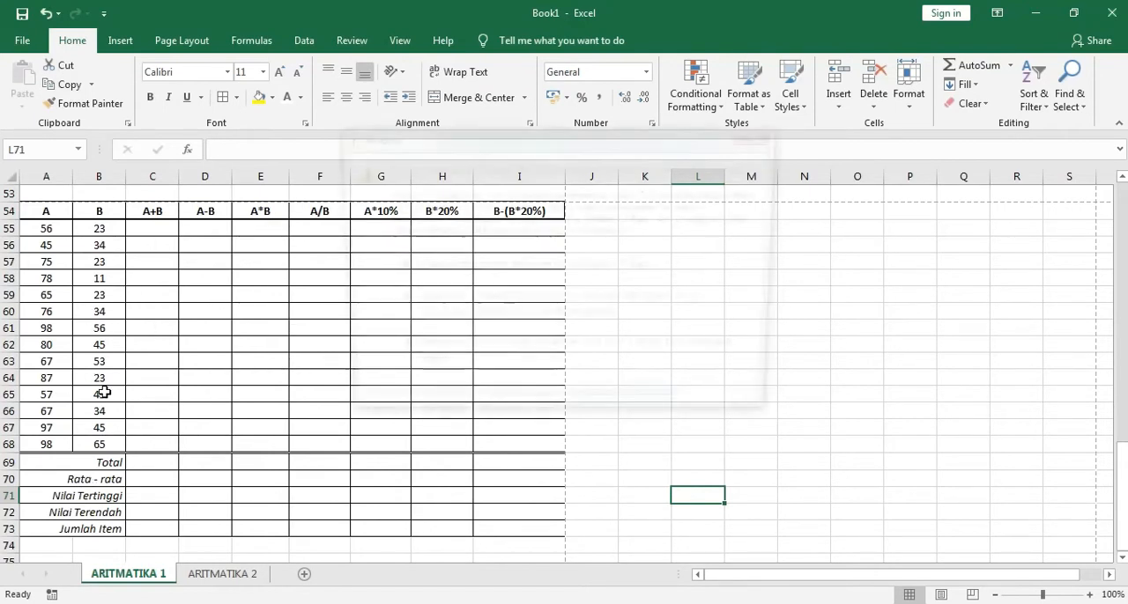
pyautogui.click(426, 363)
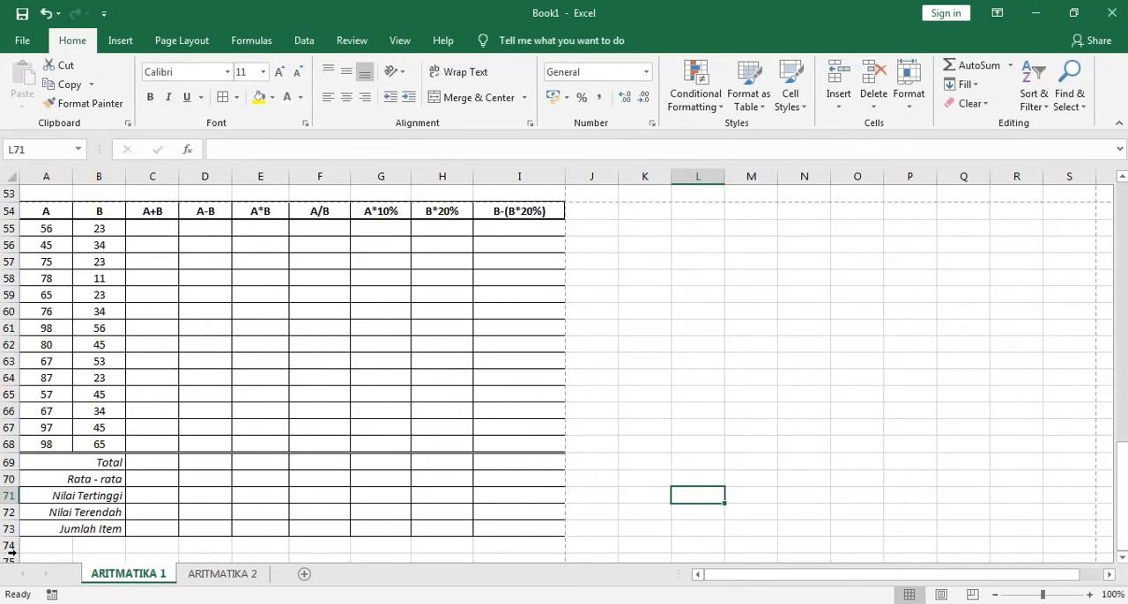
pyautogui.moveTo(67, 467); pyautogui.dragTo(64, 528)
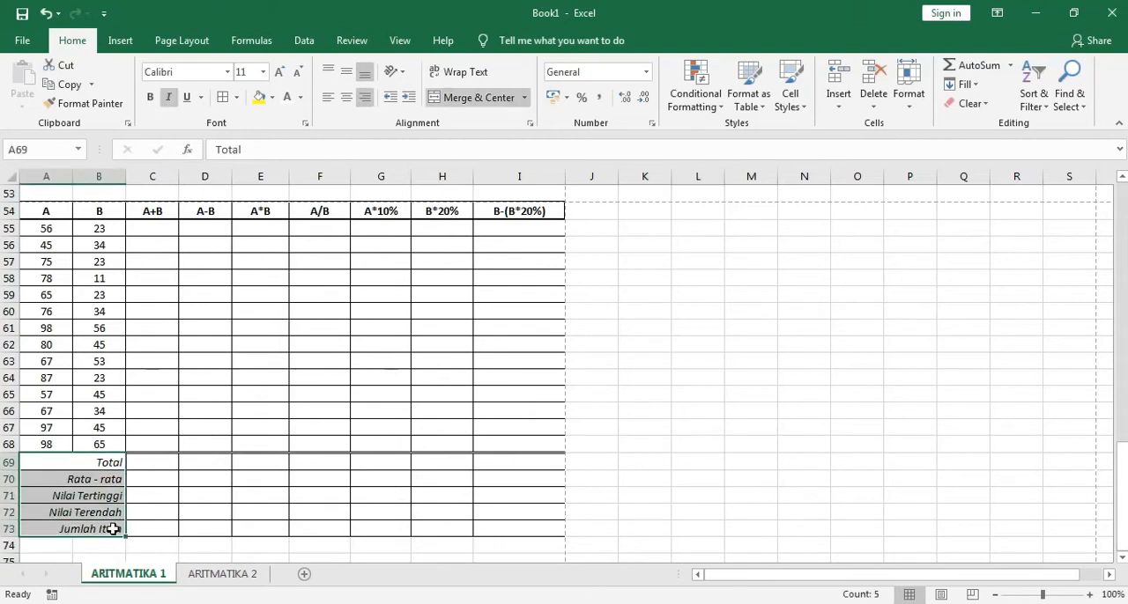
pyautogui.click(151, 515)
pyautogui.click(615, 532)
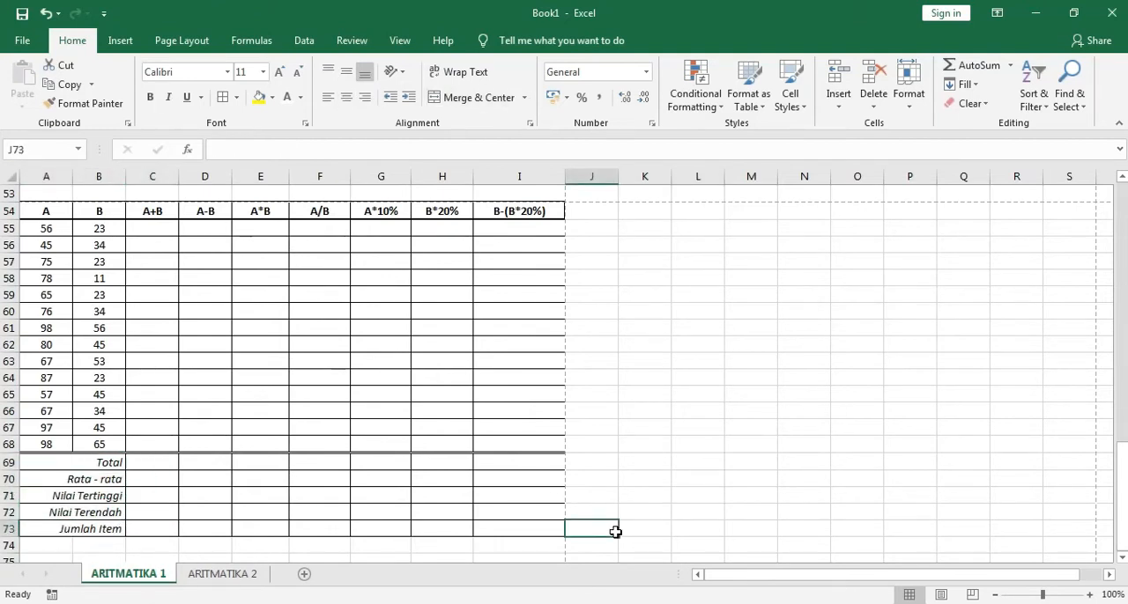
# Examine the heading row of the unformatted table in row 1, from A to B-(B*20%)
pyautogui.moveTo(1119, 516); pyautogui.dragTo(1120, 256)
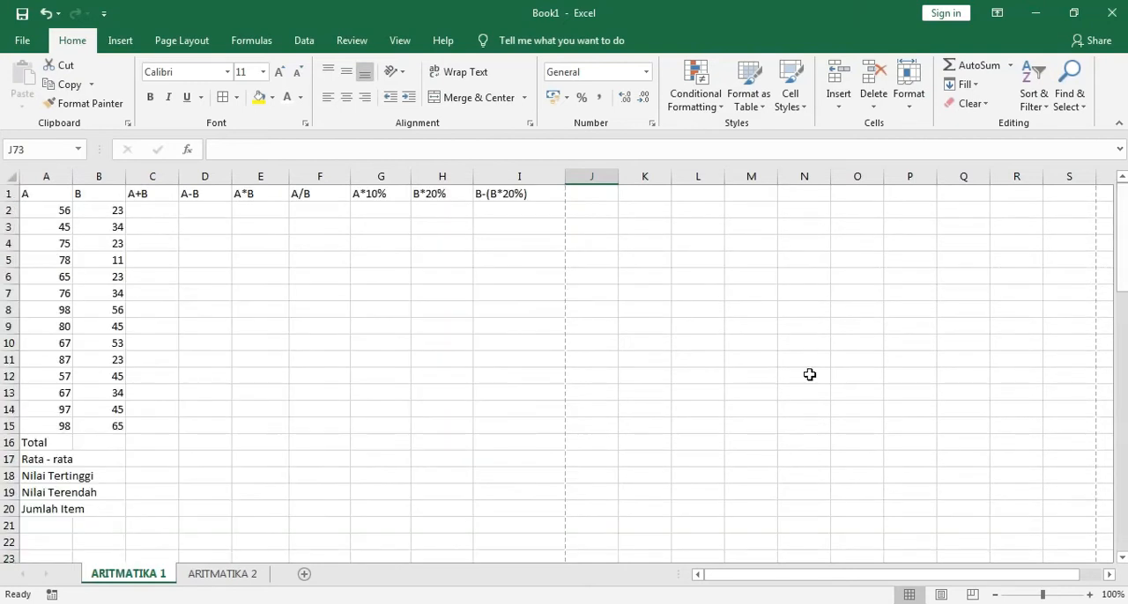
pyautogui.click(8, 193)
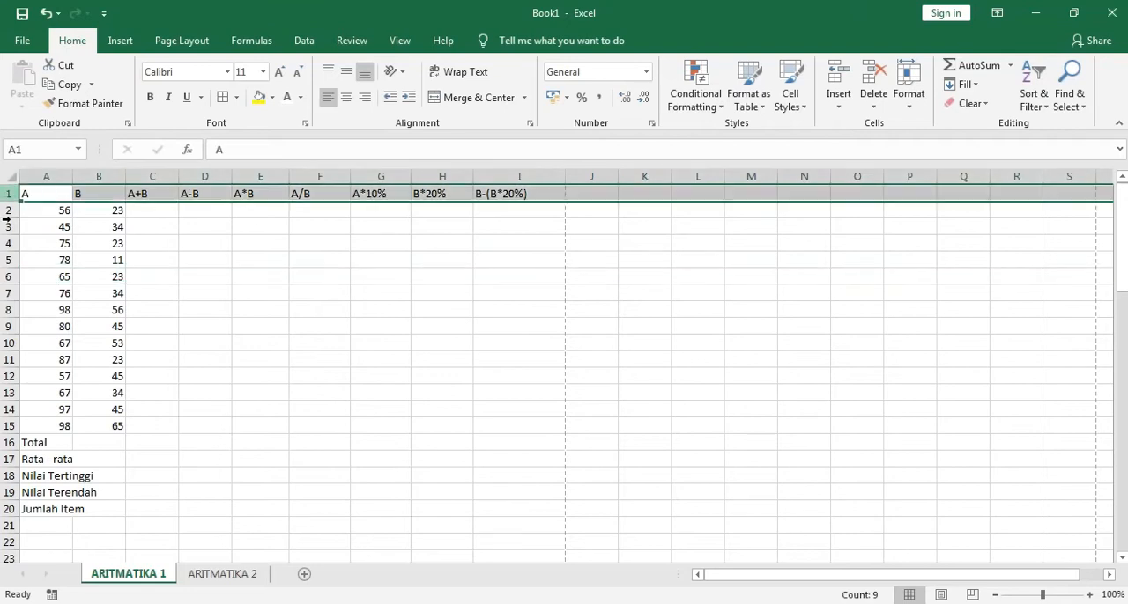
pyautogui.click(81, 224)
pyautogui.click(41, 192)
pyautogui.click(522, 196)
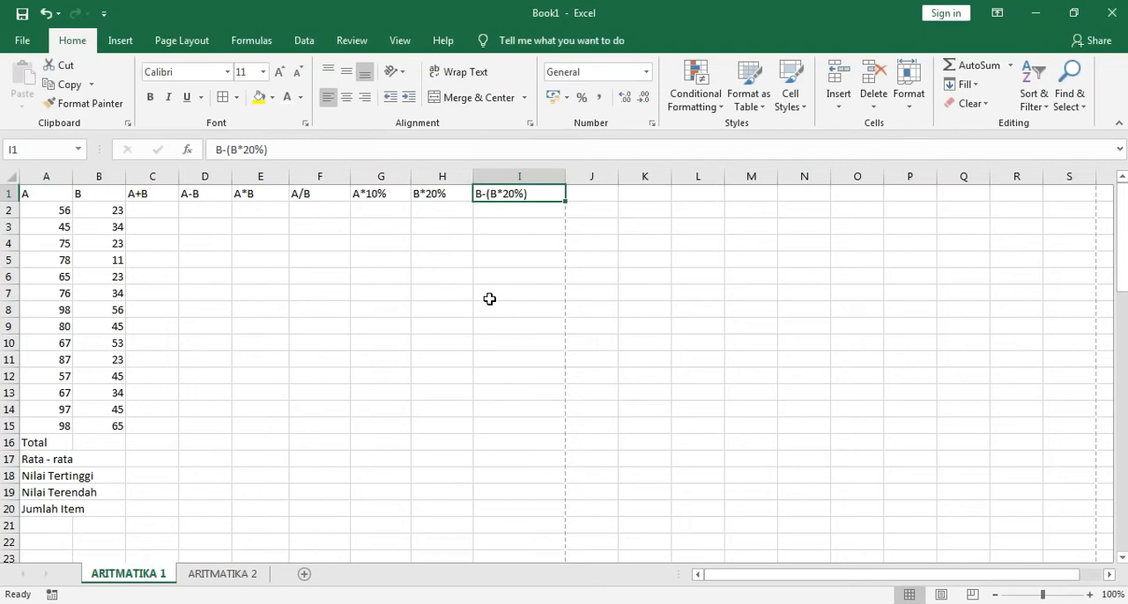
pyautogui.click(490, 298)
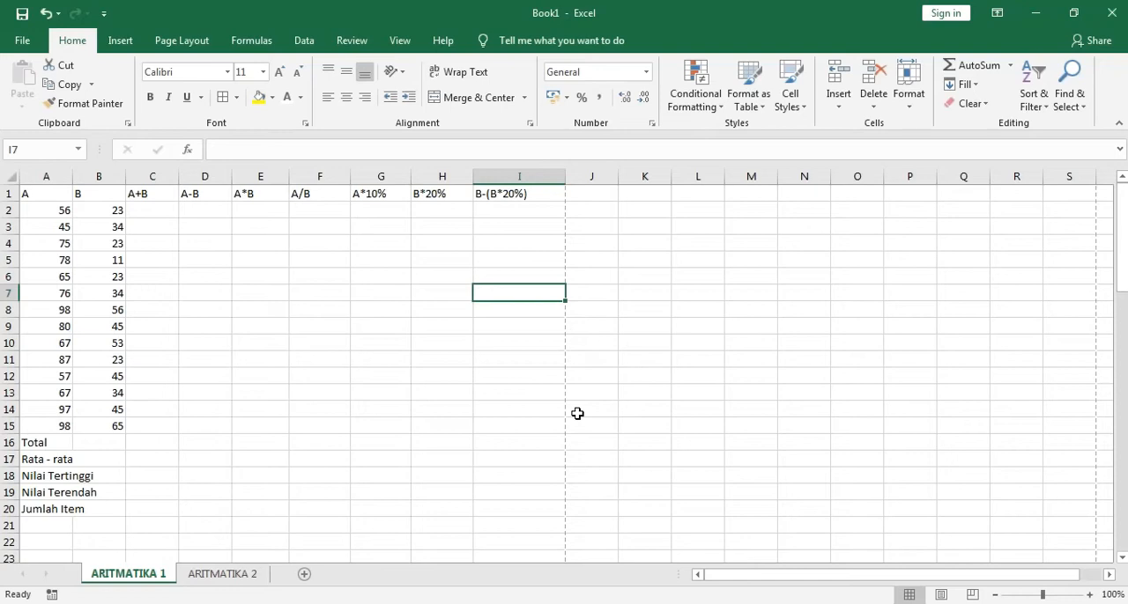
pyautogui.click(10, 194)
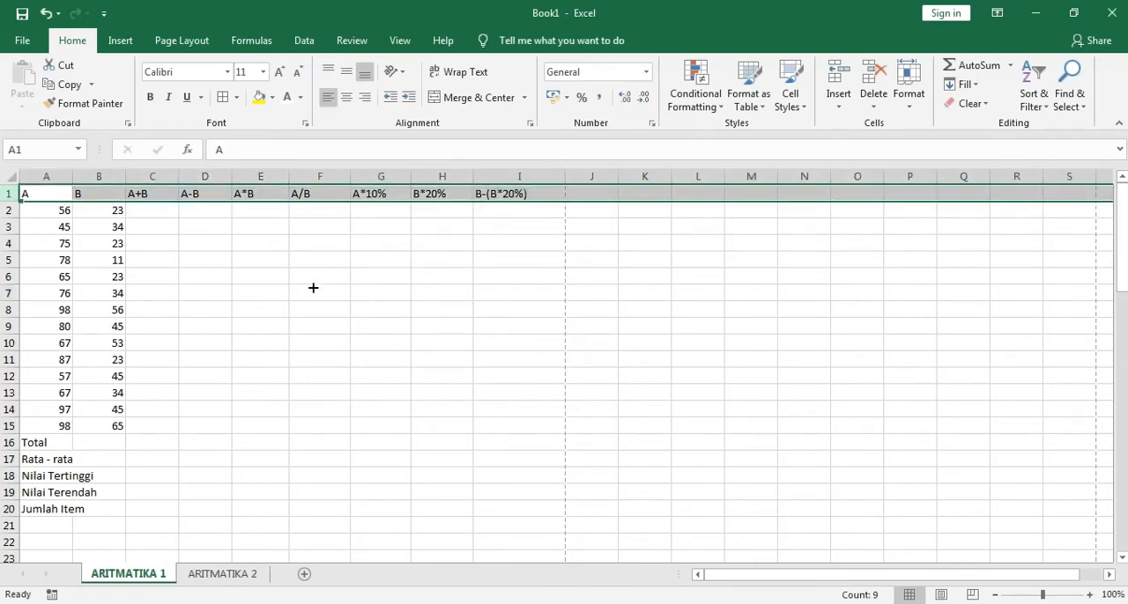
# Examine the unformatted table's input values in A2:B15 and its summary labels from Total to Jumlah Item in A16:A20
pyautogui.click(59, 212)
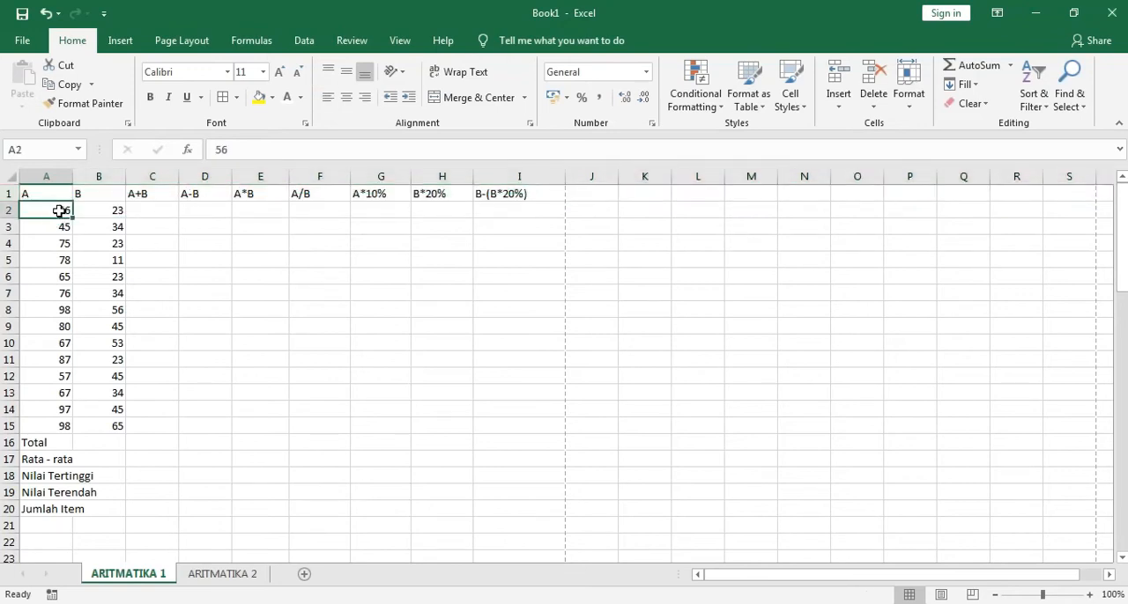
pyautogui.click(50, 430)
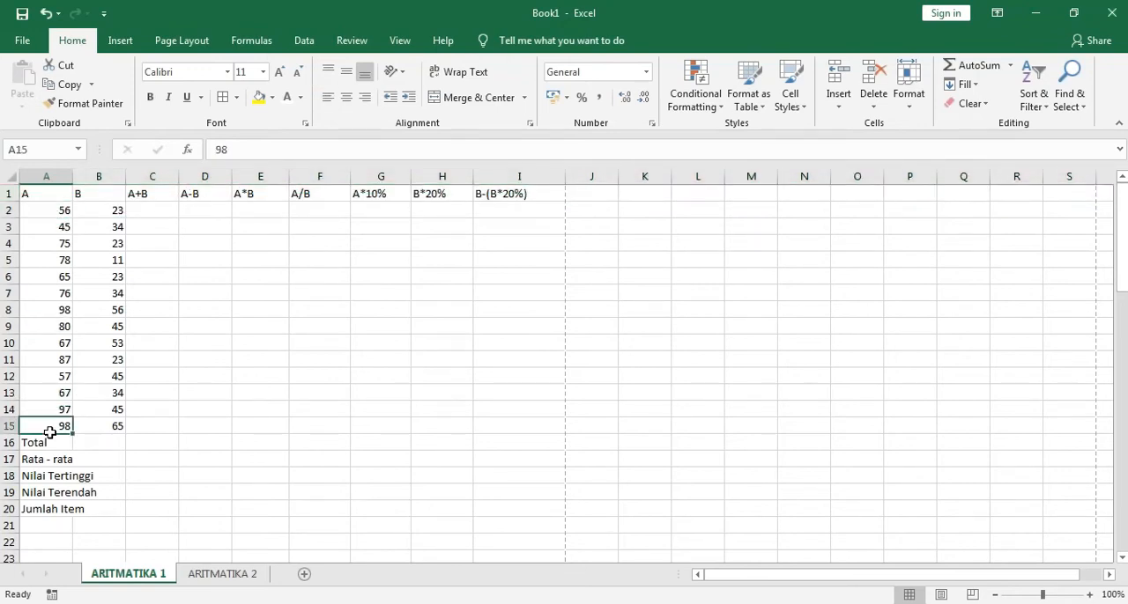
pyautogui.click(111, 209)
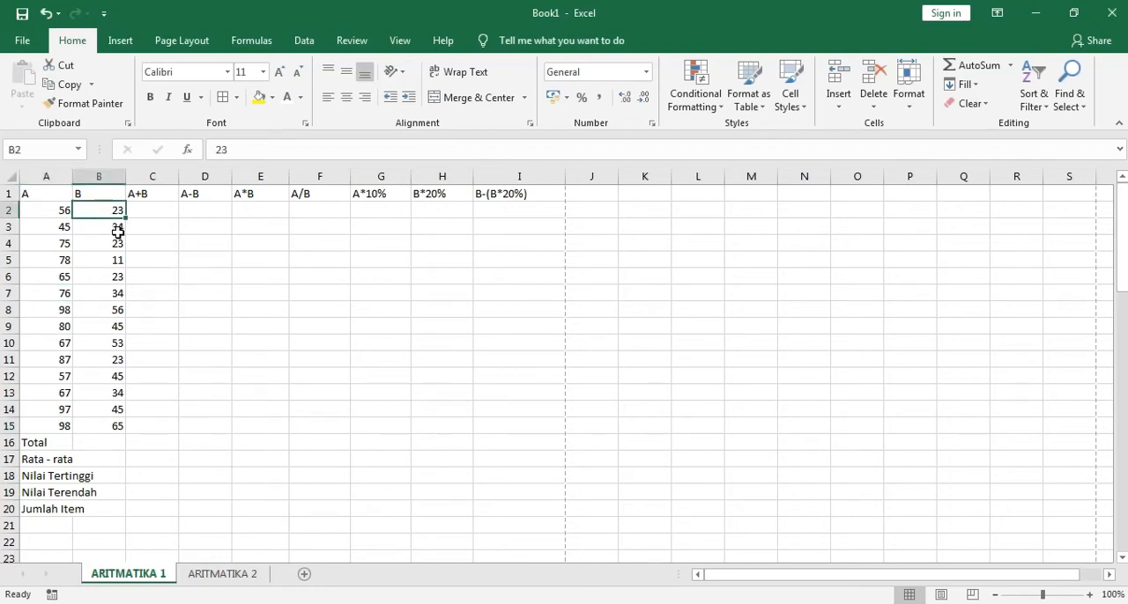
pyautogui.click(93, 429)
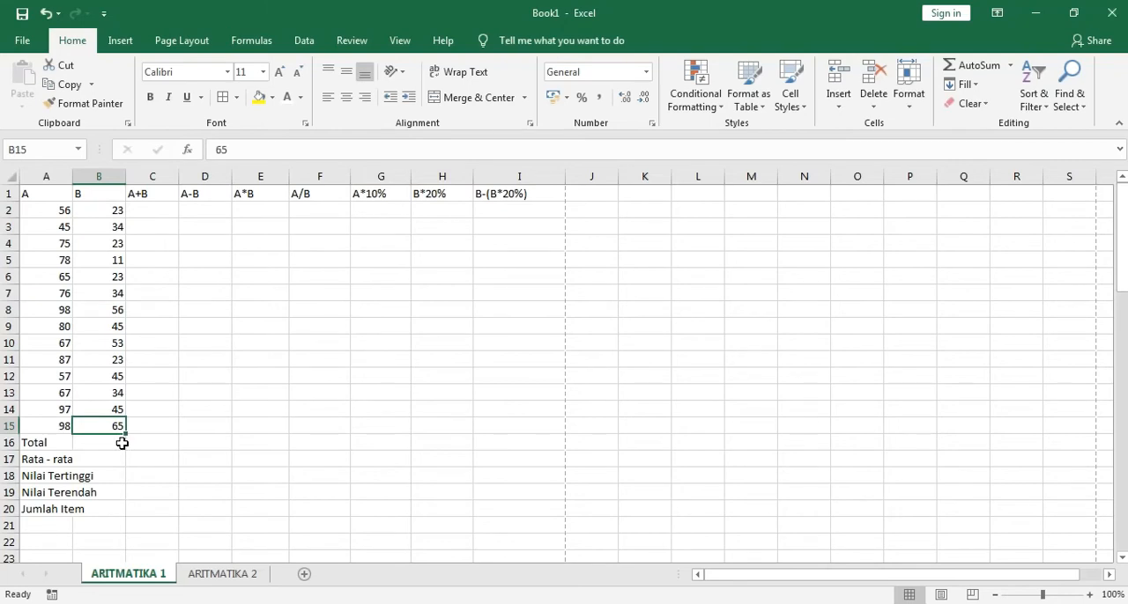
pyautogui.click(44, 444)
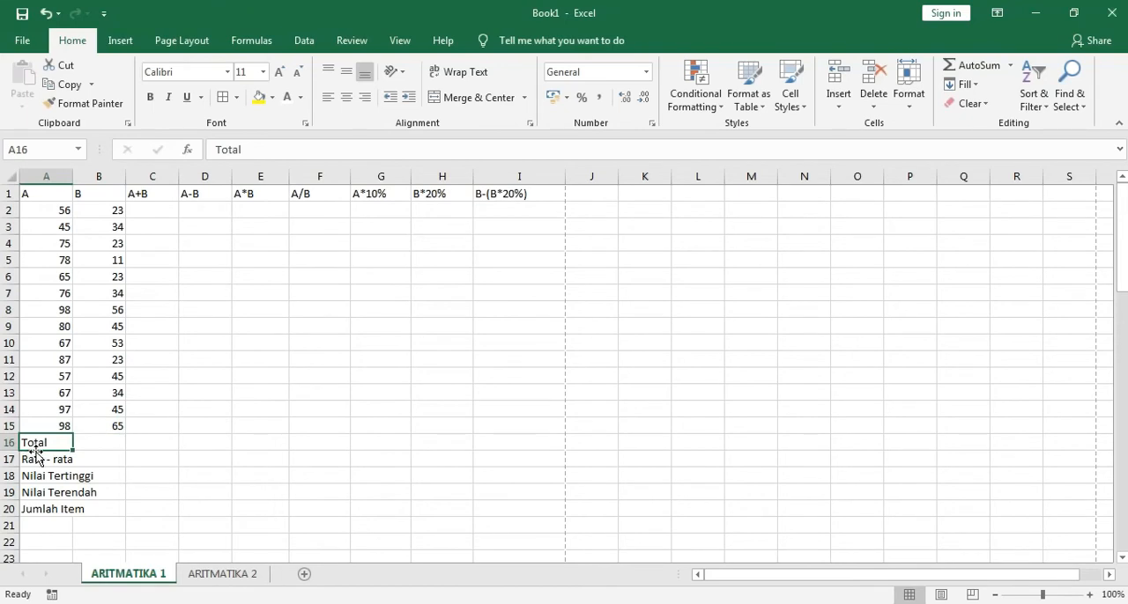
pyautogui.click(34, 460)
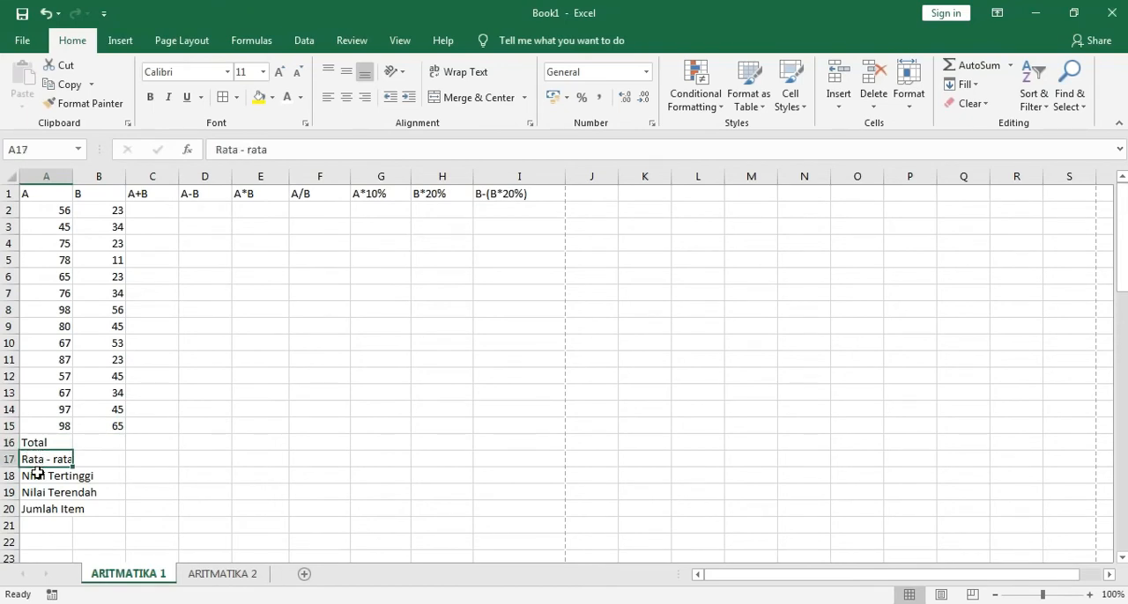
pyautogui.click(38, 477)
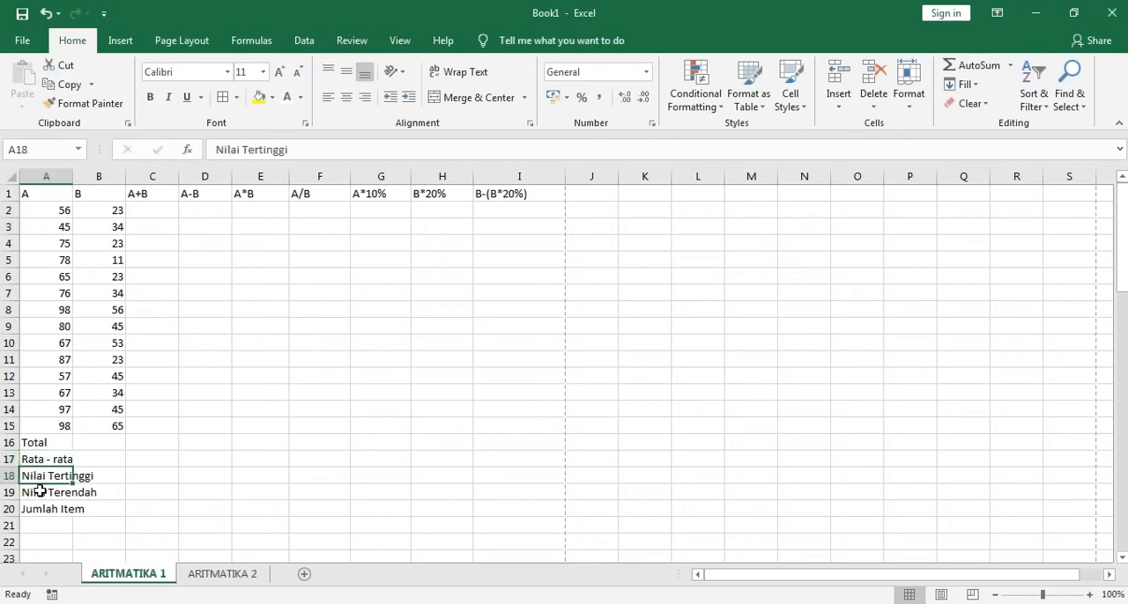
pyautogui.click(36, 494)
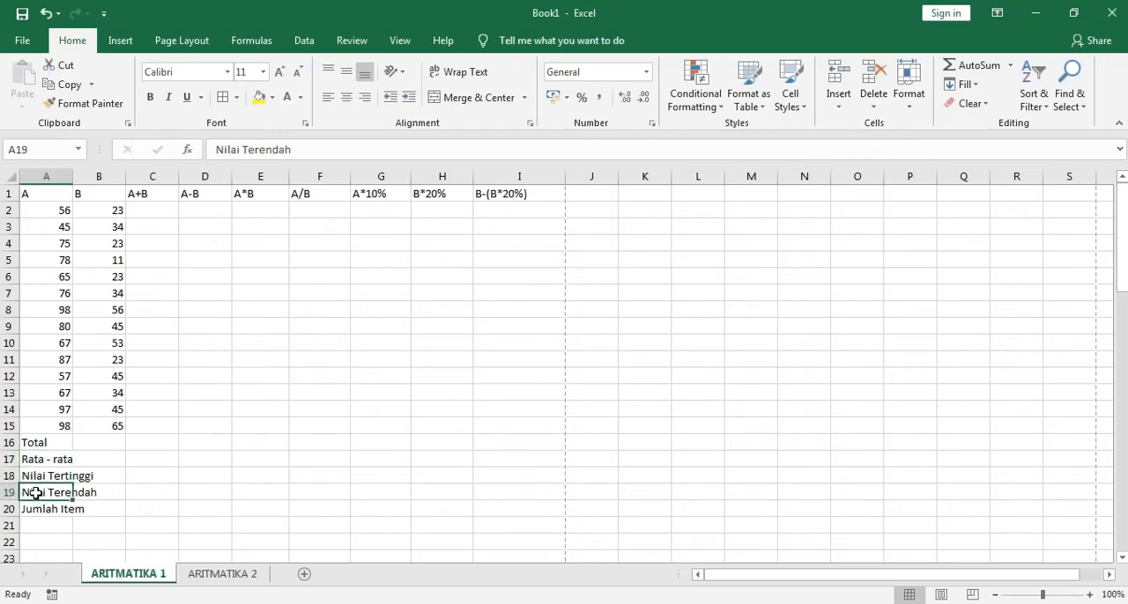
pyautogui.click(37, 510)
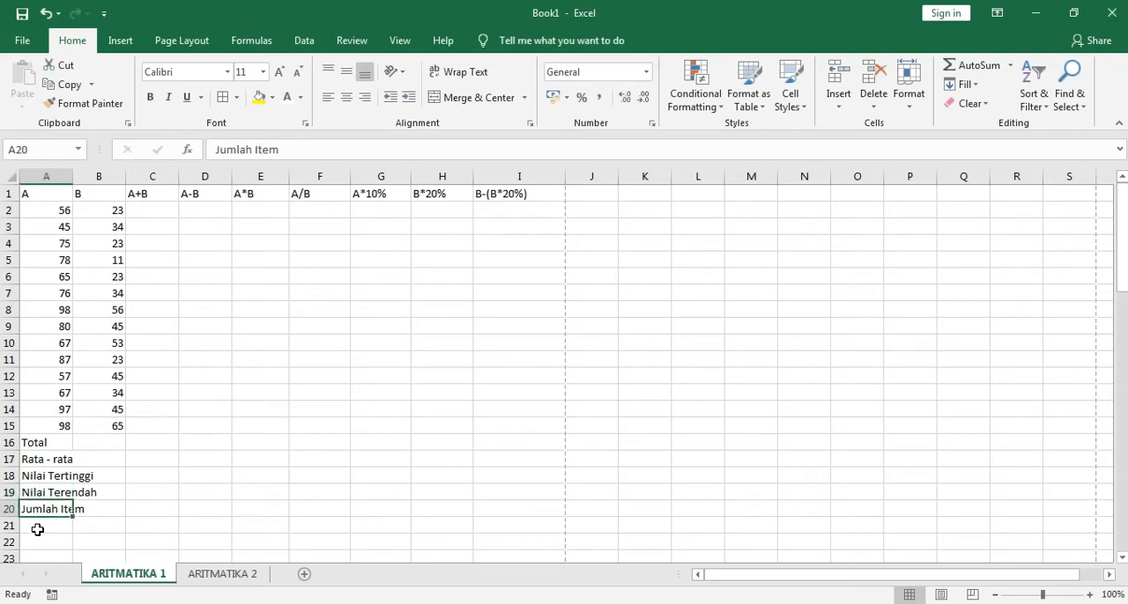
# Apply all borders to the table range A1:I20
pyautogui.click(38, 530)
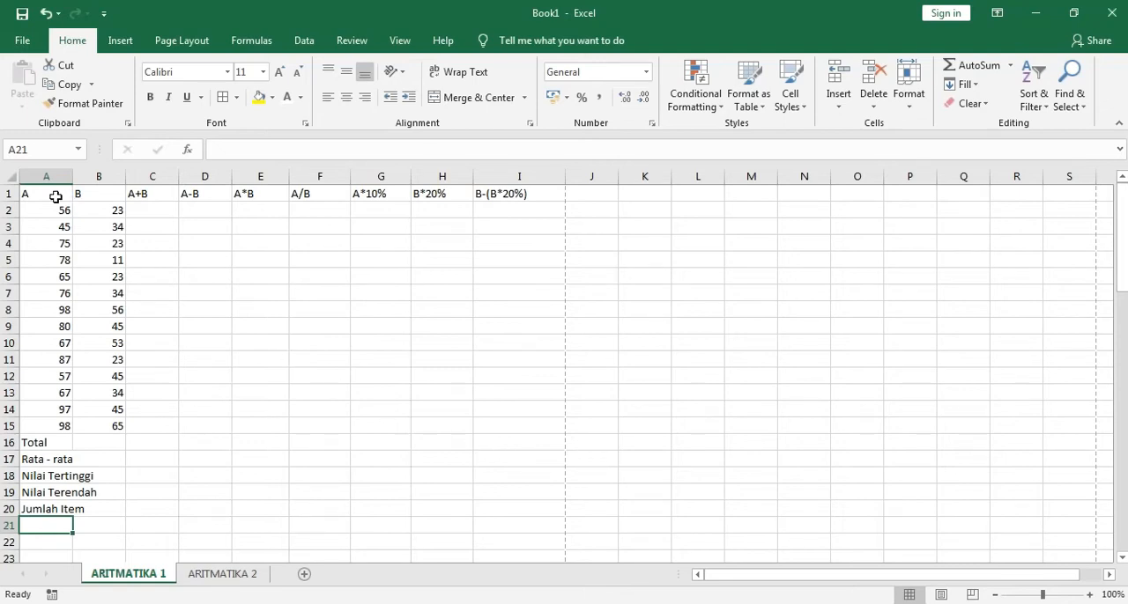
pyautogui.moveTo(55, 197); pyautogui.dragTo(504, 509)
pyautogui.click(223, 97)
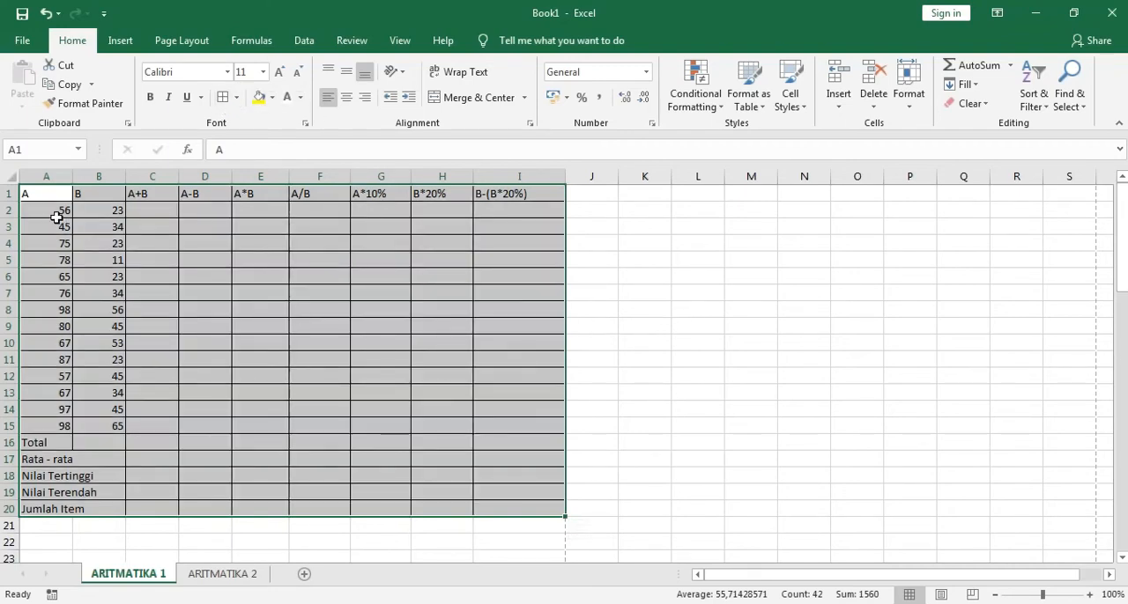
# Center the column headings in A1:I1 horizontally
pyautogui.moveTo(43, 194); pyautogui.dragTo(522, 194)
pyautogui.click(346, 97)
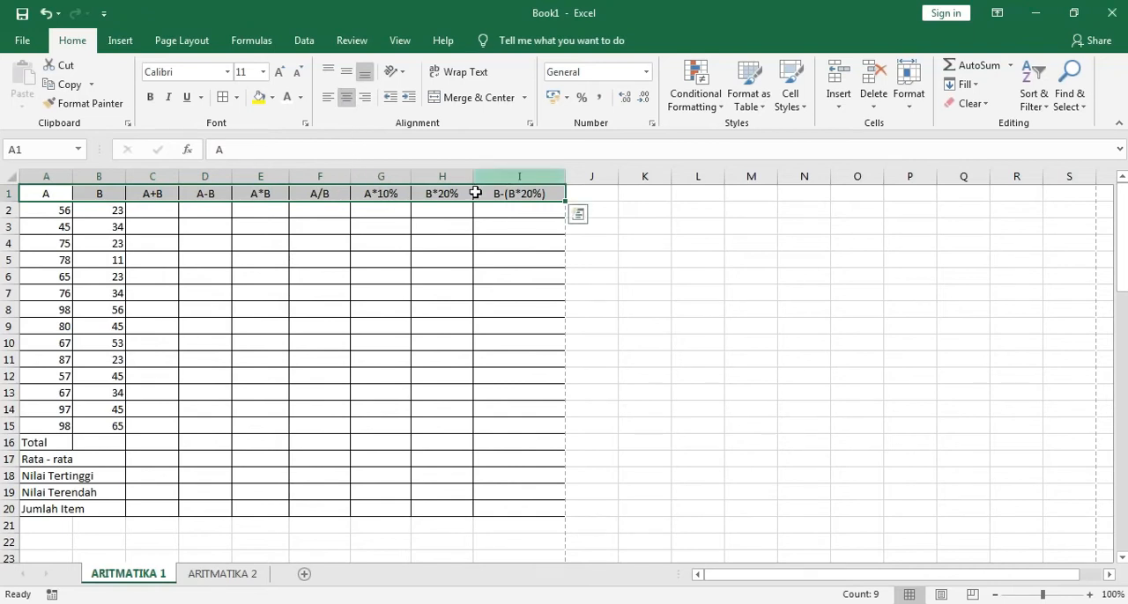
pyautogui.click(347, 101)
pyautogui.click(346, 102)
# Center the contents of the table's data cells A2:I15 horizontally
pyautogui.moveTo(61, 209); pyautogui.dragTo(498, 426)
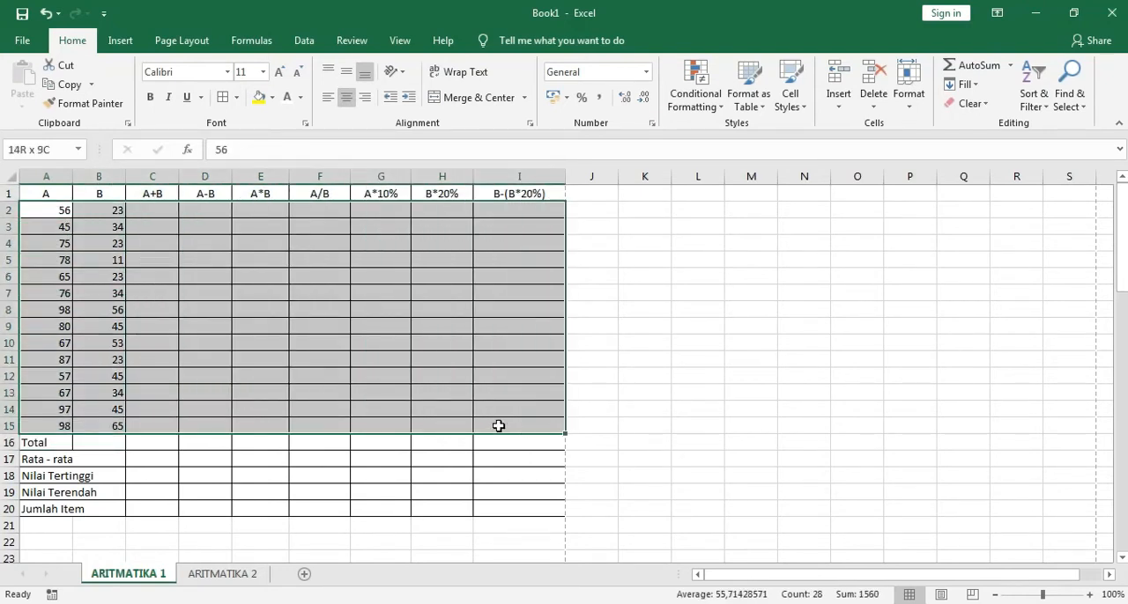
pyautogui.click(346, 97)
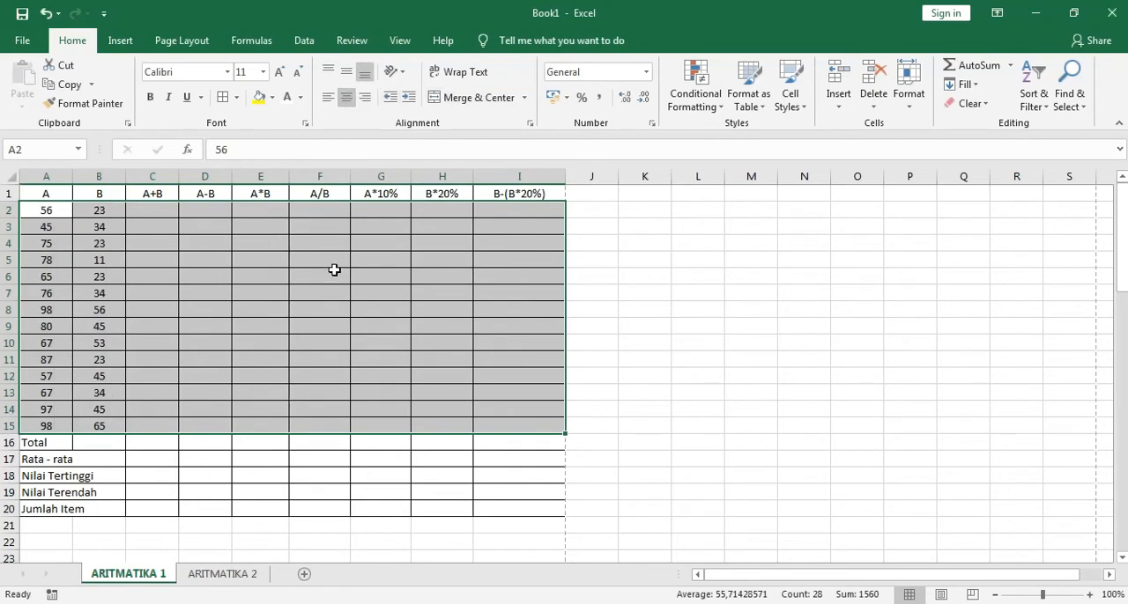
pyautogui.click(316, 304)
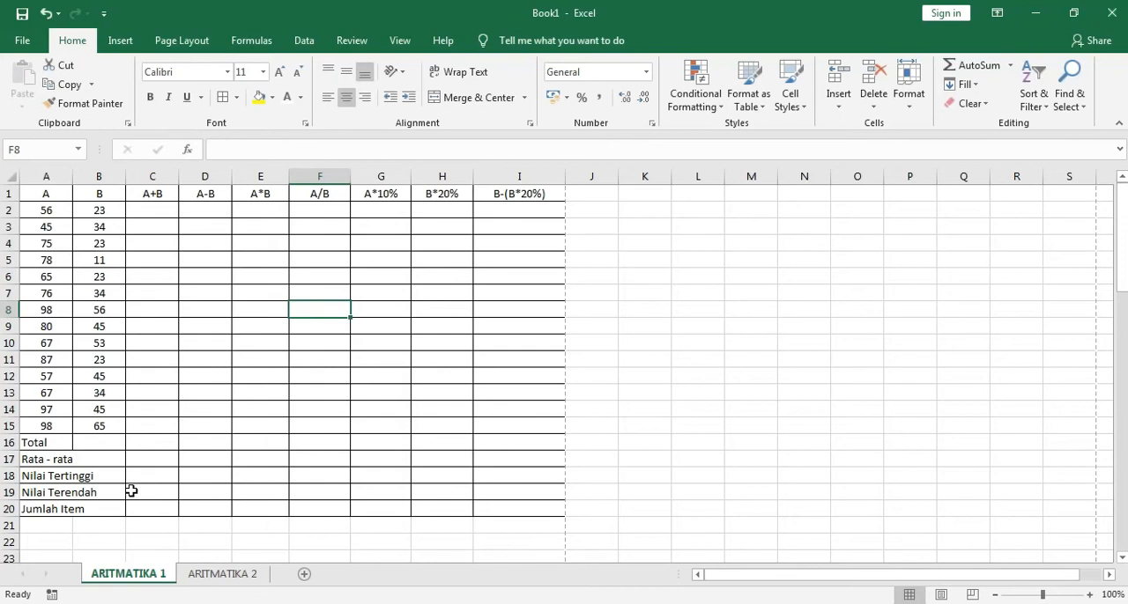
# Check how the Total label is laid out in the formatted table, and merge and center A16:B16 to match
pyautogui.scroll(-18, 182, 476)
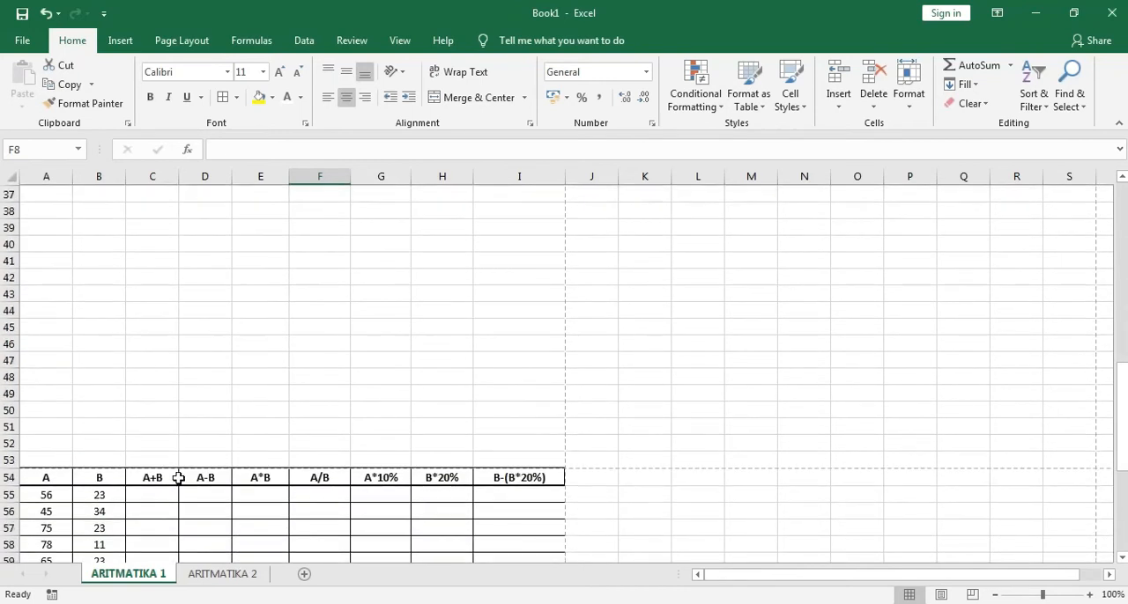
pyautogui.scroll(-1, 178, 478)
pyautogui.scroll(2, 99, 380)
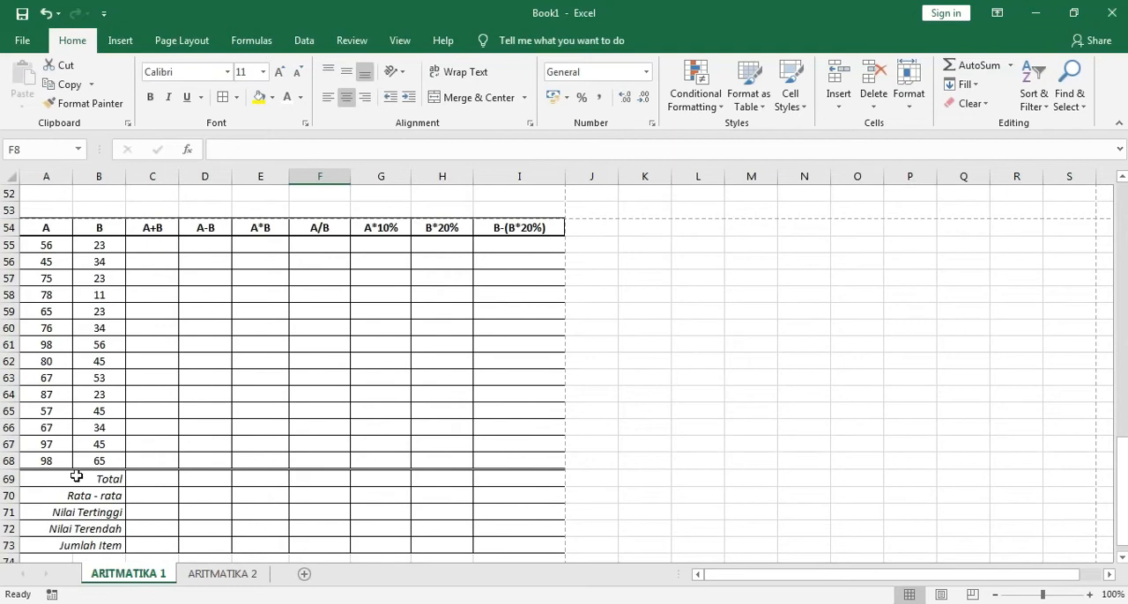
pyautogui.click(58, 481)
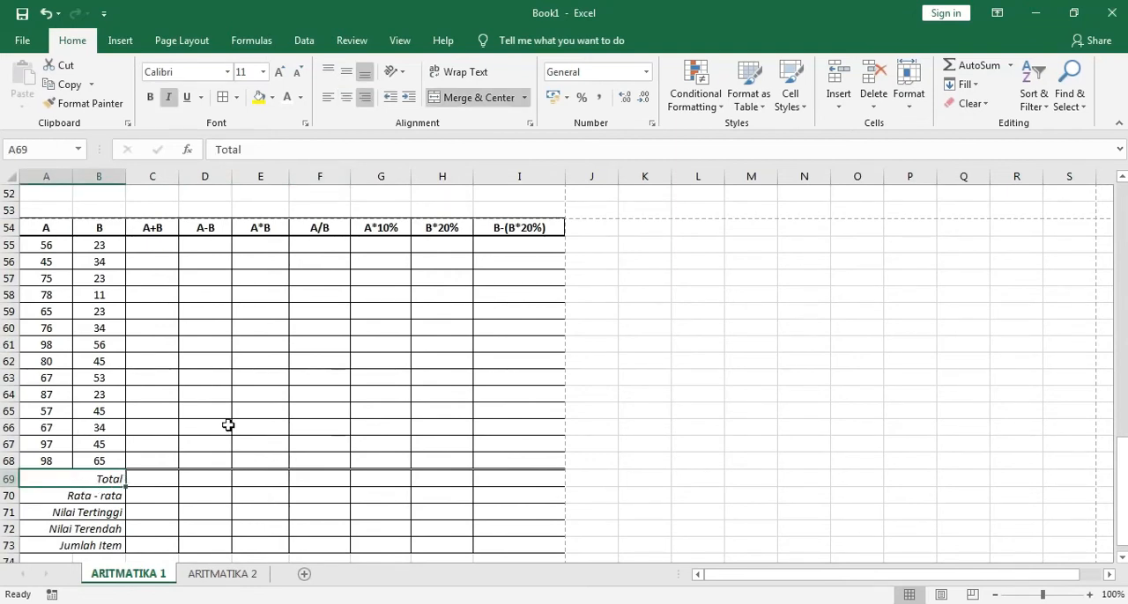
pyautogui.scroll(4, 254, 404)
pyautogui.scroll(11, 255, 404)
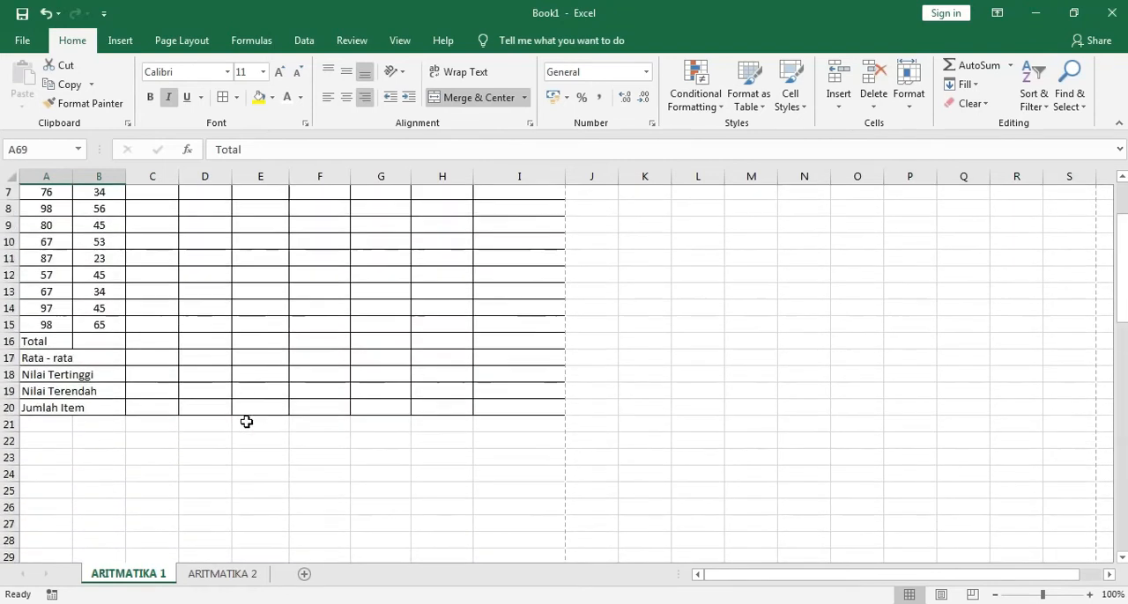
pyautogui.scroll(1, 161, 450)
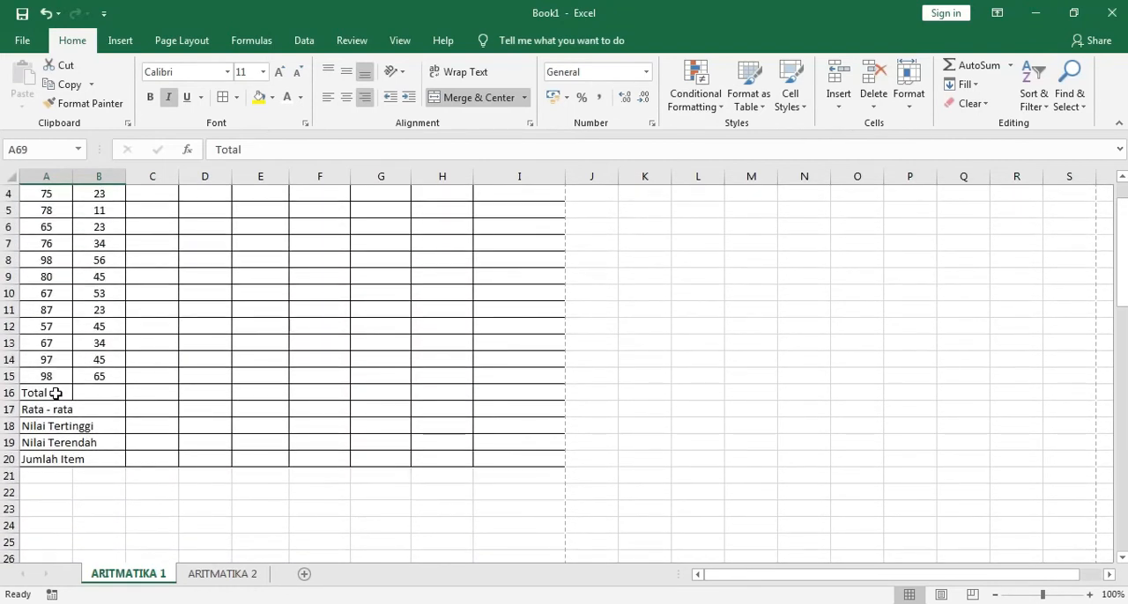
pyautogui.click(43, 394)
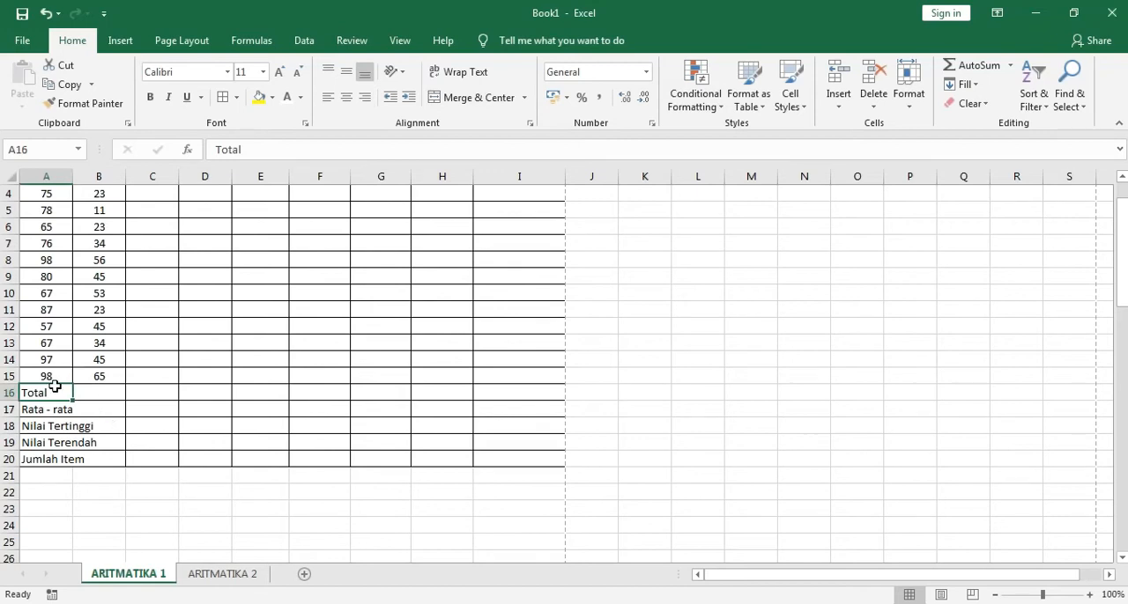
pyautogui.moveTo(54, 393); pyautogui.dragTo(91, 391)
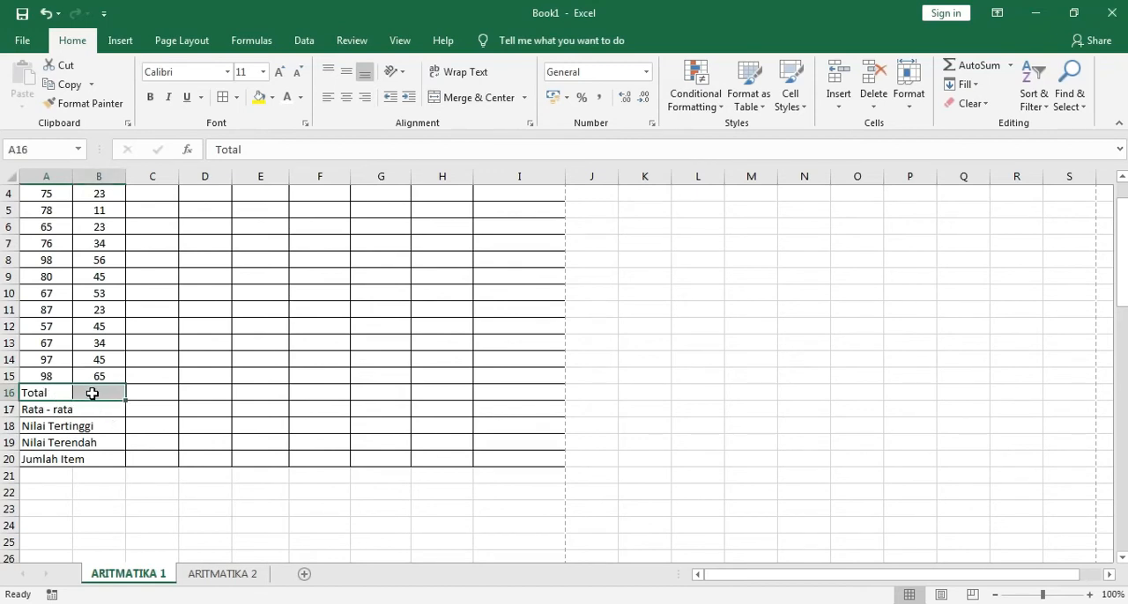
pyautogui.click(480, 97)
# Merge and center the Rata - rata, Nilai Tertinggi, Nilai Terendah and Jumlah Item labels across columns A and B, each in its own row
pyautogui.click(53, 411)
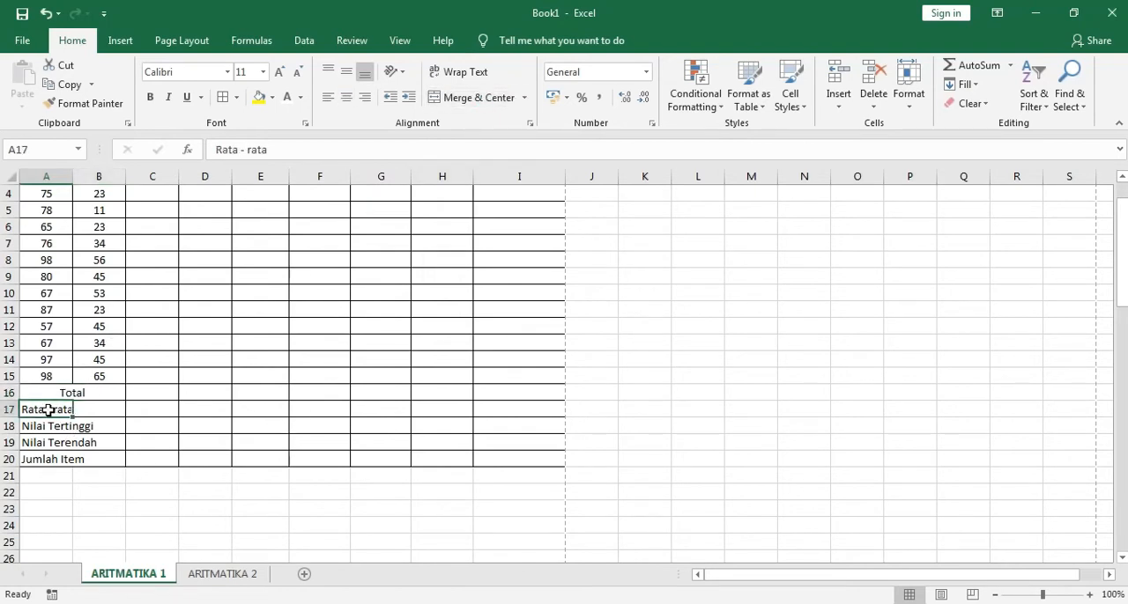
pyautogui.moveTo(88, 410); pyautogui.dragTo(94, 408)
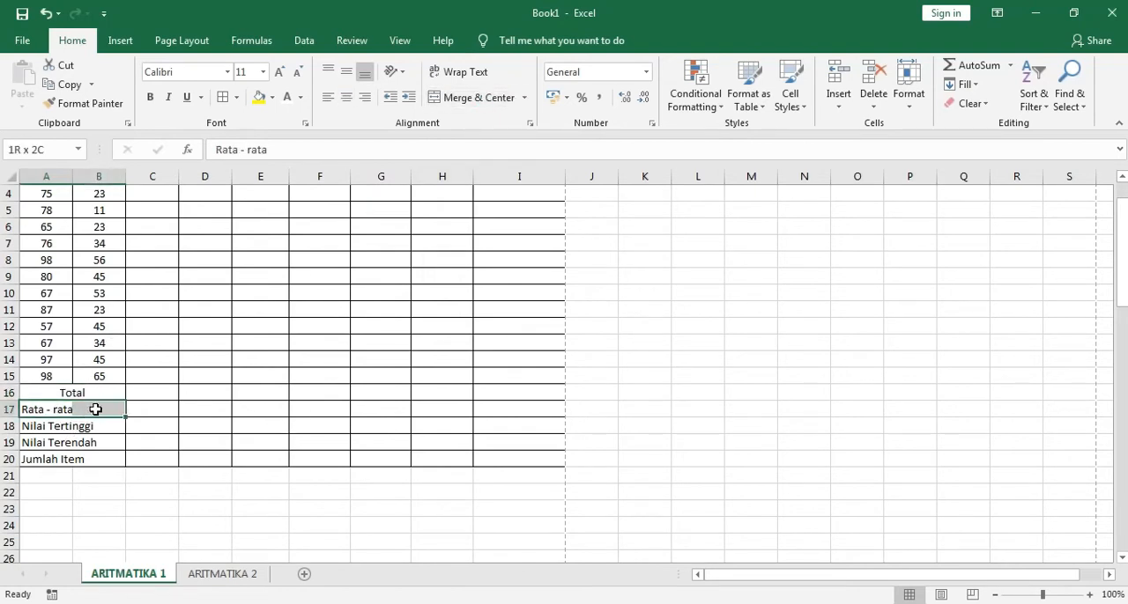
pyautogui.click(493, 99)
pyautogui.moveTo(30, 427); pyautogui.dragTo(106, 459)
pyautogui.click(476, 99)
pyautogui.click(485, 98)
pyautogui.click(27, 460)
pyautogui.click(476, 98)
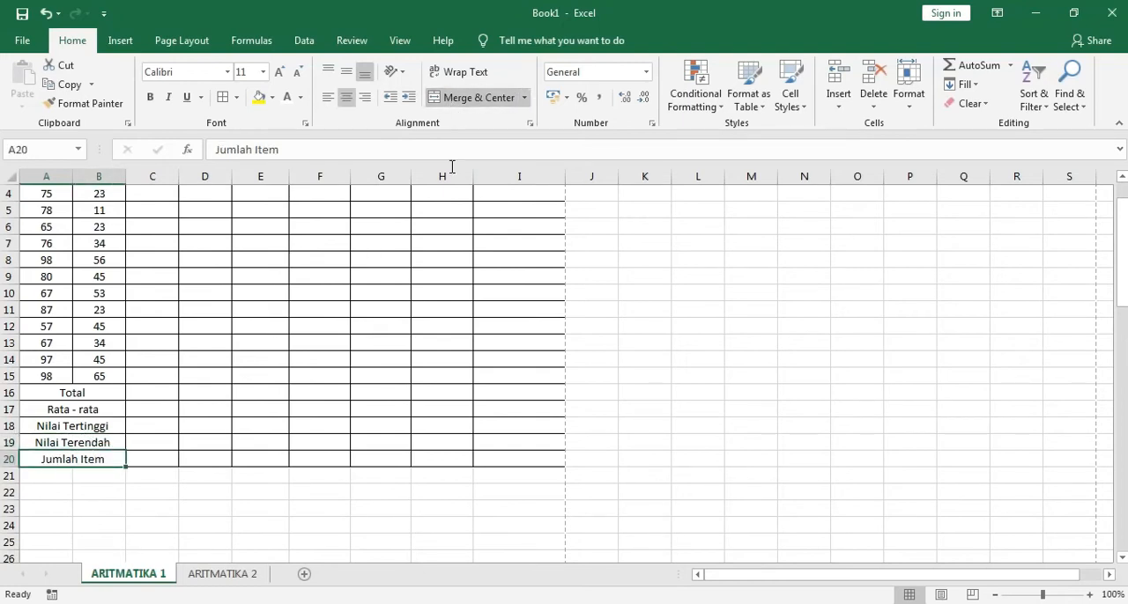
# Right-align and italicize the summary labels from Total to Jumlah Item in rows 16 to 20, matching the formatted table
pyautogui.scroll(-18, 96, 488)
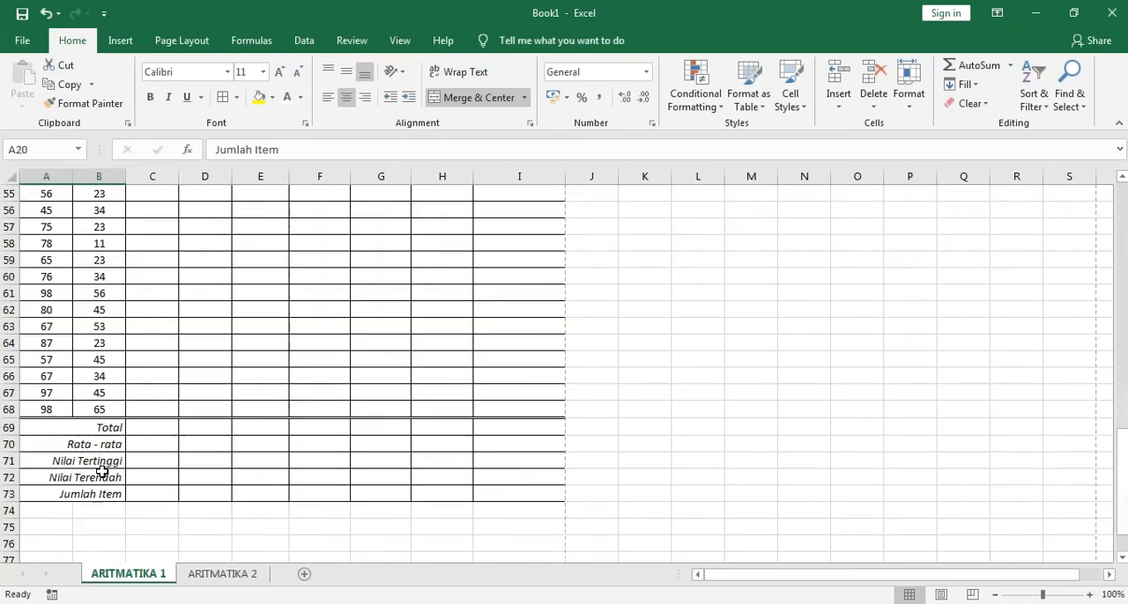
pyautogui.click(101, 378)
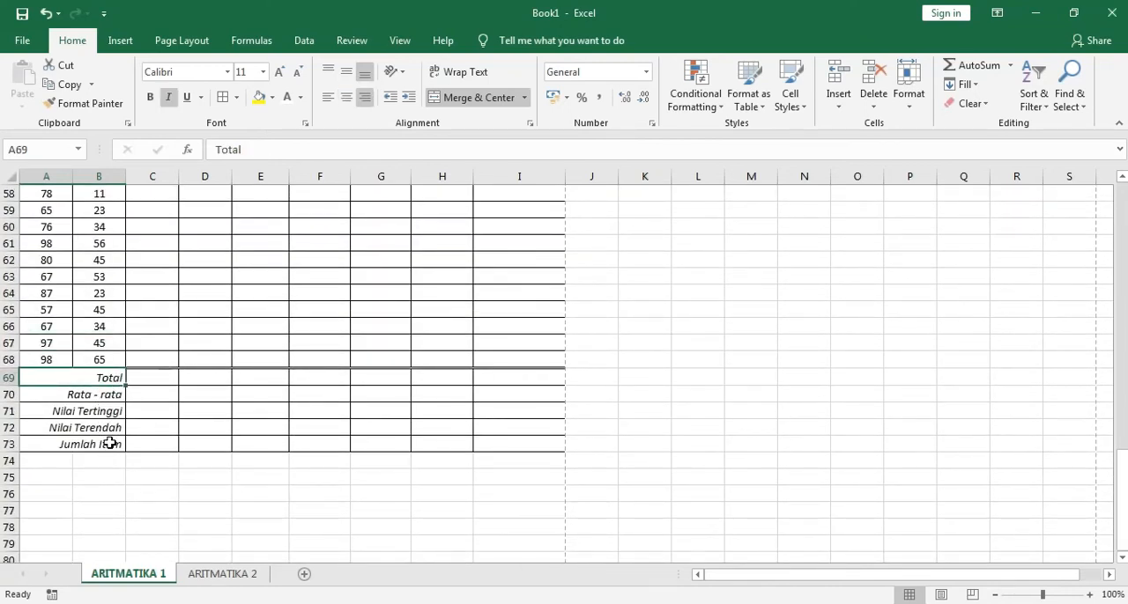
pyautogui.scroll(2, 145, 404)
pyautogui.scroll(14, 145, 404)
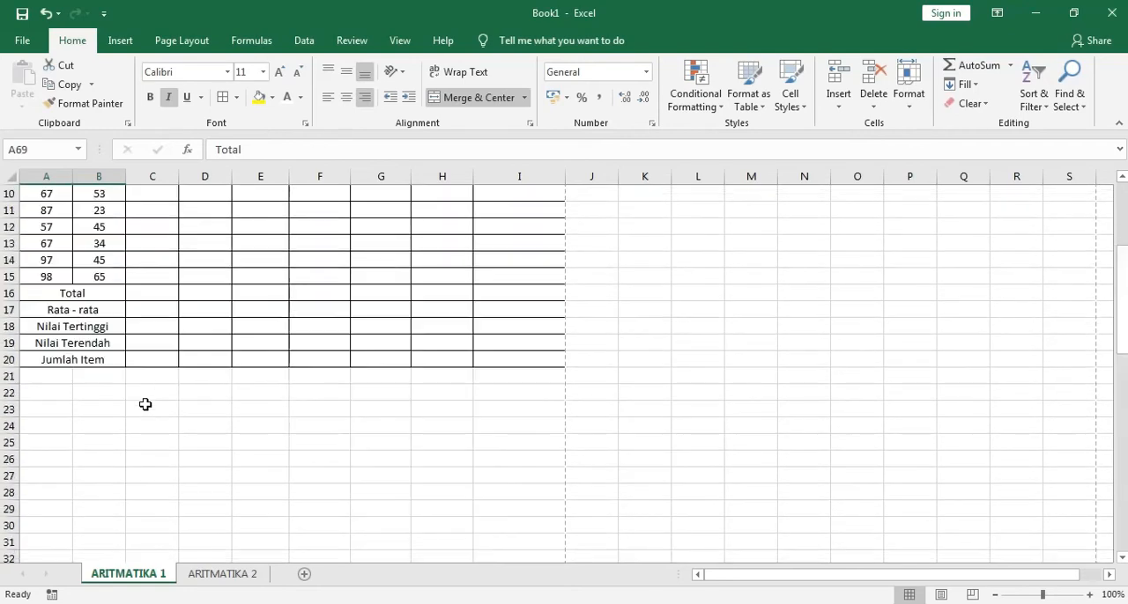
pyautogui.moveTo(111, 296); pyautogui.dragTo(105, 360)
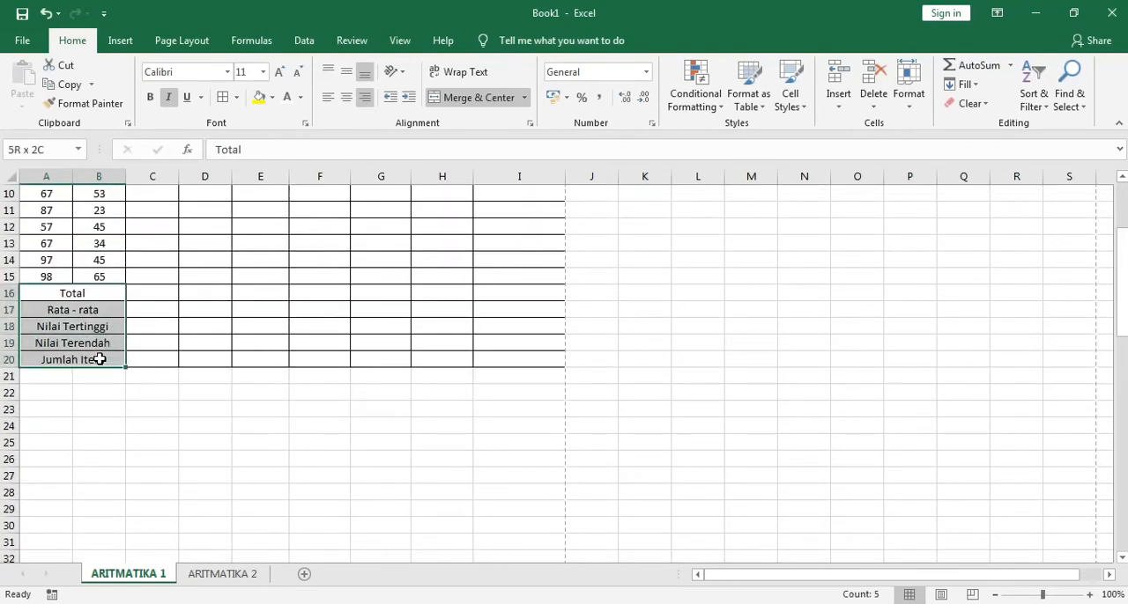
pyautogui.click(364, 97)
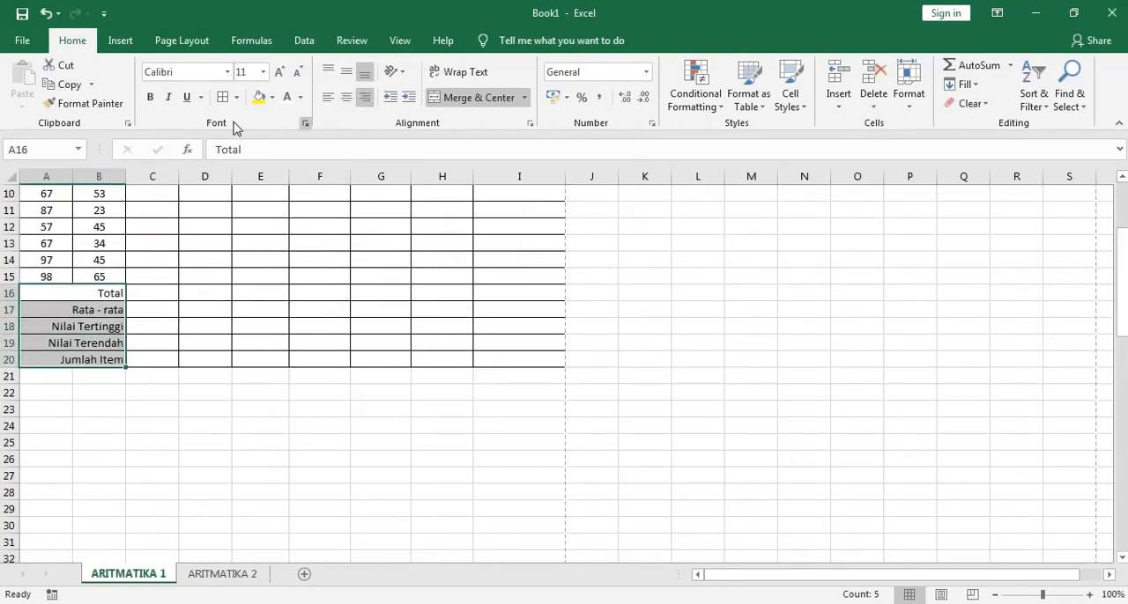
pyautogui.click(168, 97)
pyautogui.click(145, 448)
# Compare with the formatted table's heading row and make the headings in A1:I1 bold
pyautogui.scroll(-13, 144, 449)
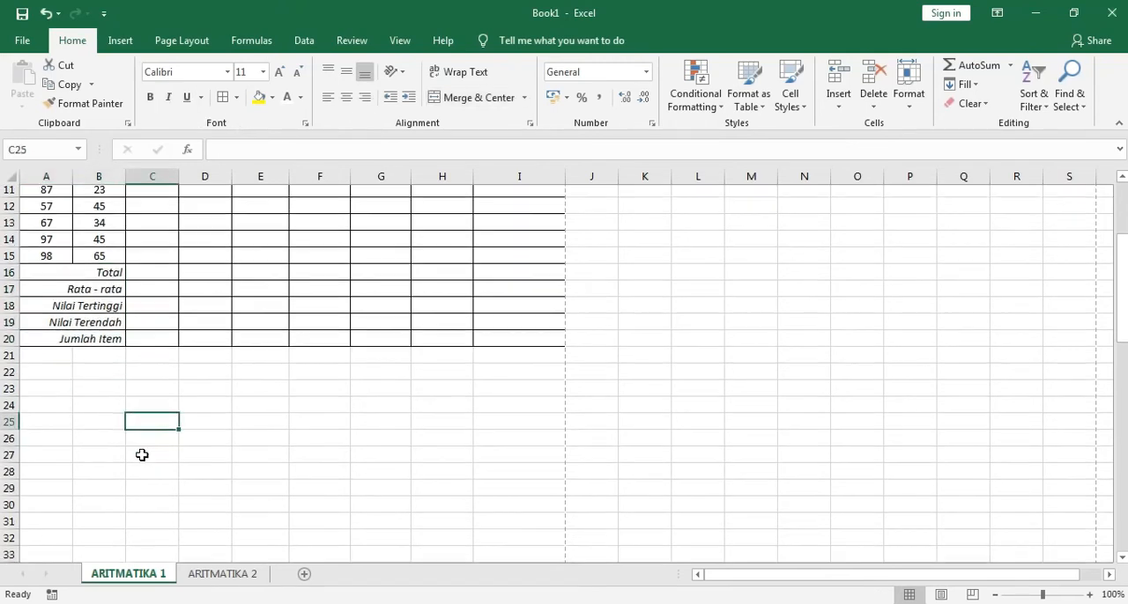
pyautogui.scroll(-4, 145, 448)
pyautogui.scroll(5, 144, 446)
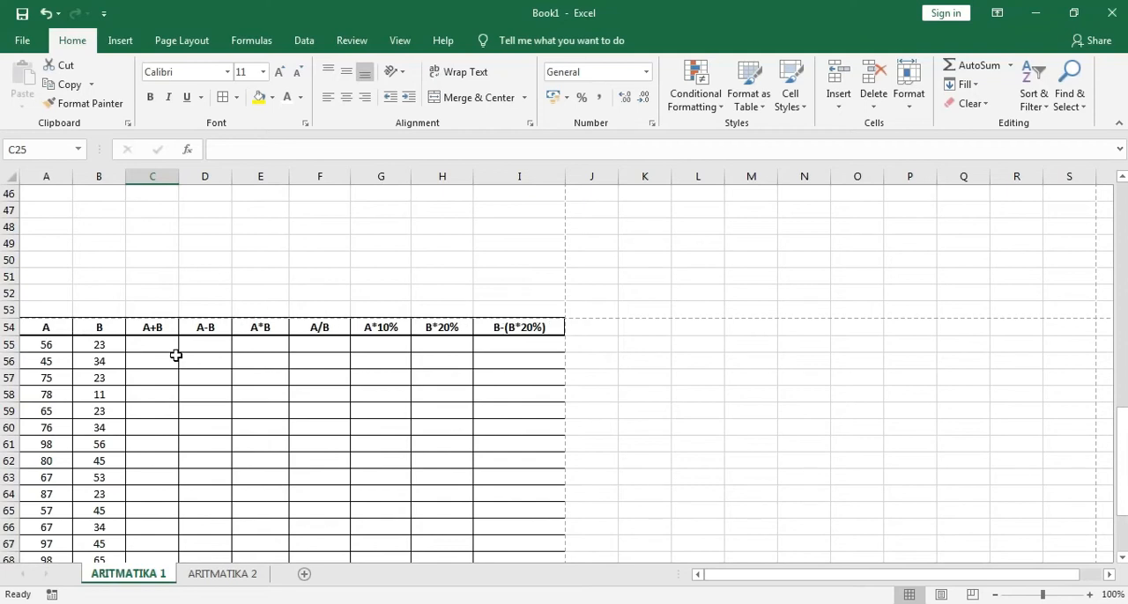
pyautogui.scroll(15, 235, 352)
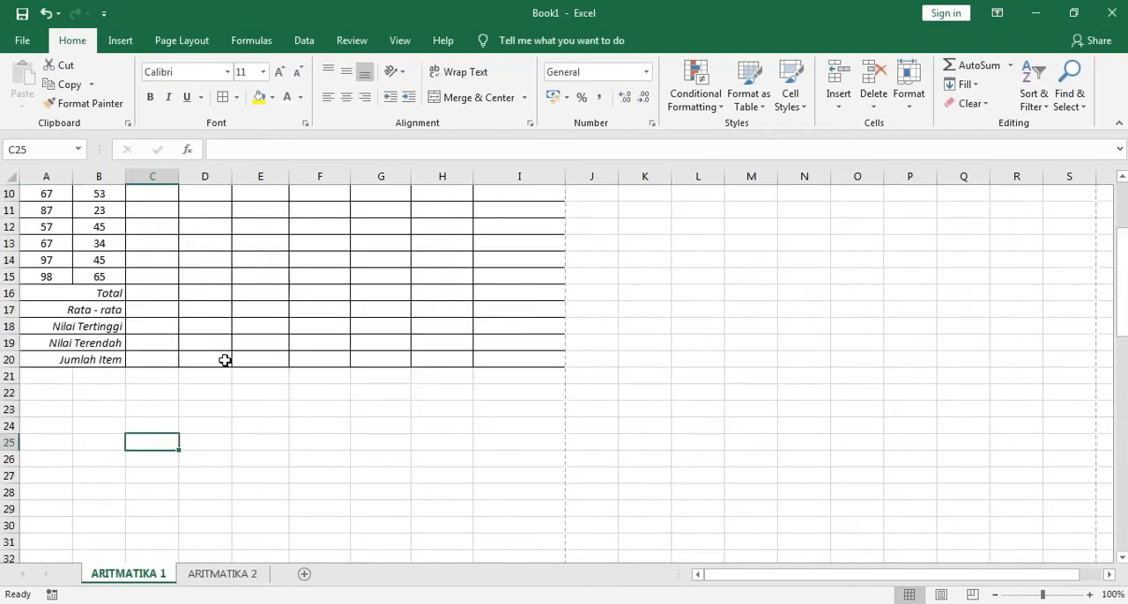
pyautogui.moveTo(54, 194); pyautogui.dragTo(511, 204)
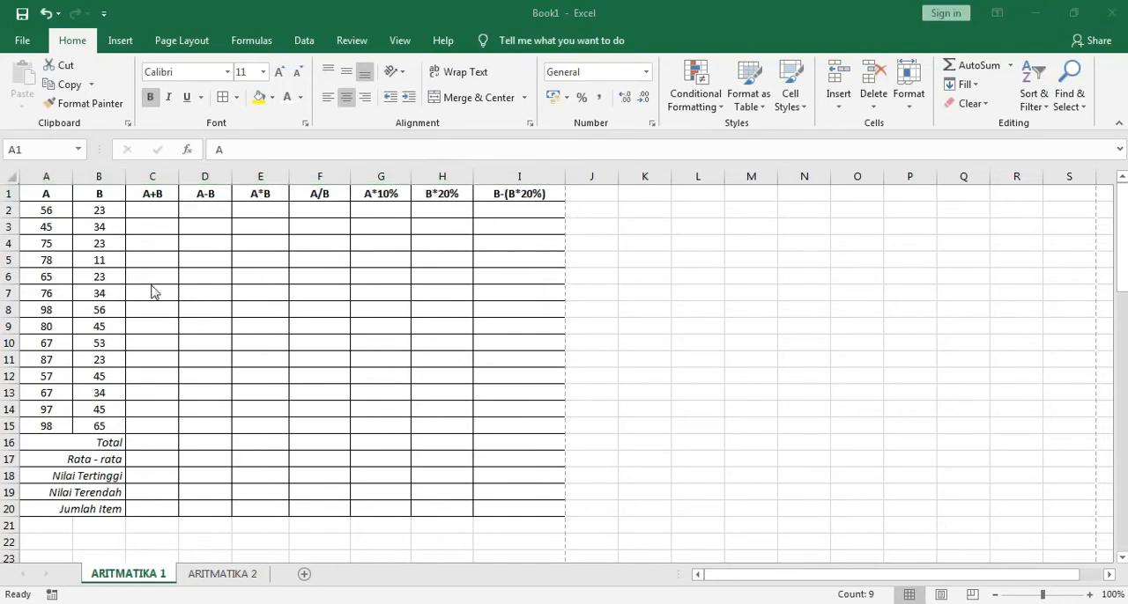
pyautogui.click(366, 346)
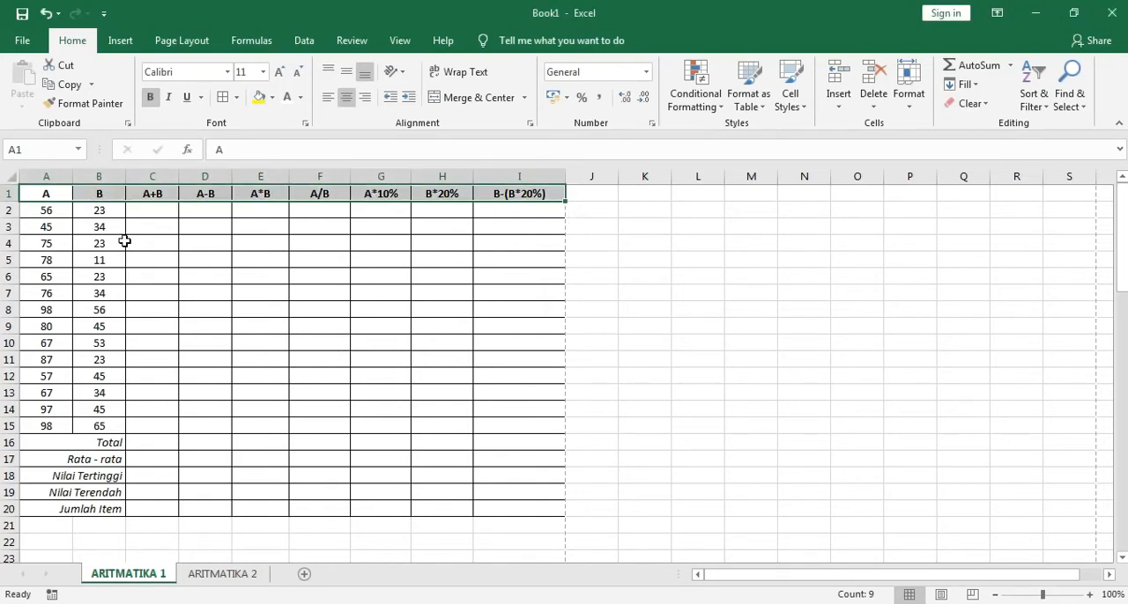
# Apply thick outside borders to the heading row A1:I1
pyautogui.click(52, 195)
pyautogui.moveTo(52, 196); pyautogui.dragTo(521, 194)
pyautogui.click(236, 97)
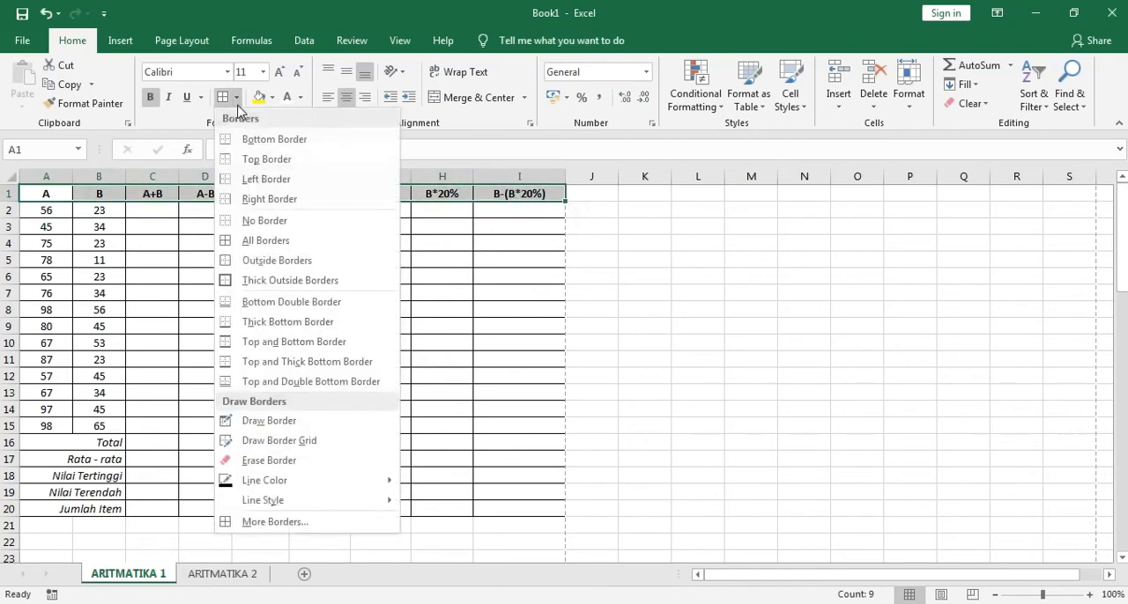
pyautogui.click(260, 280)
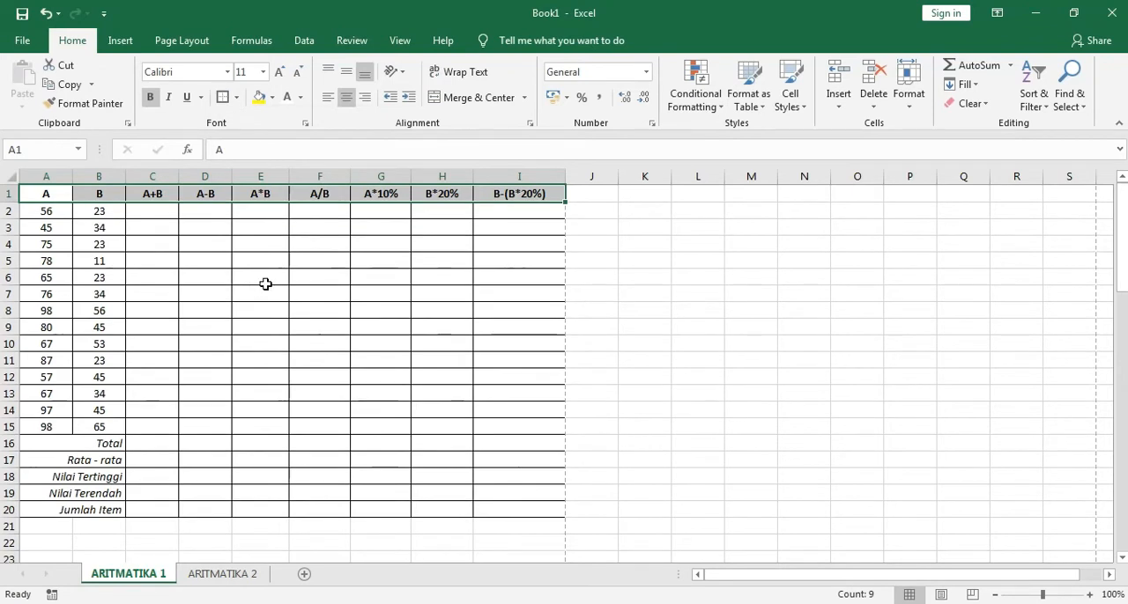
pyautogui.click(644, 327)
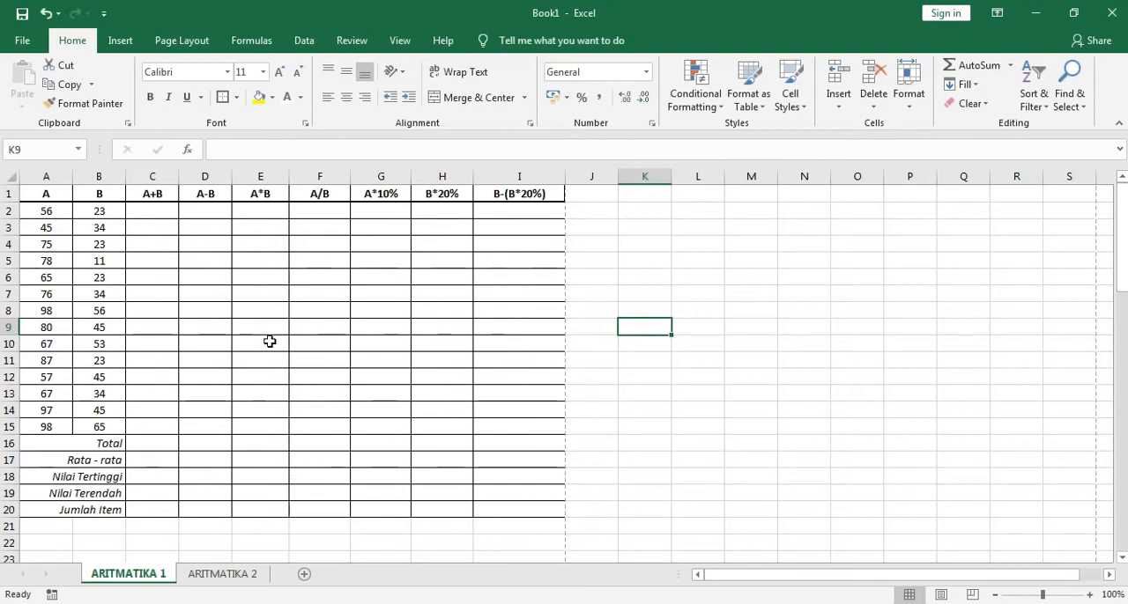
# Examine columns A, B and C, the A+B heading in C1 and the first calculation cell C2
pyautogui.click(155, 210)
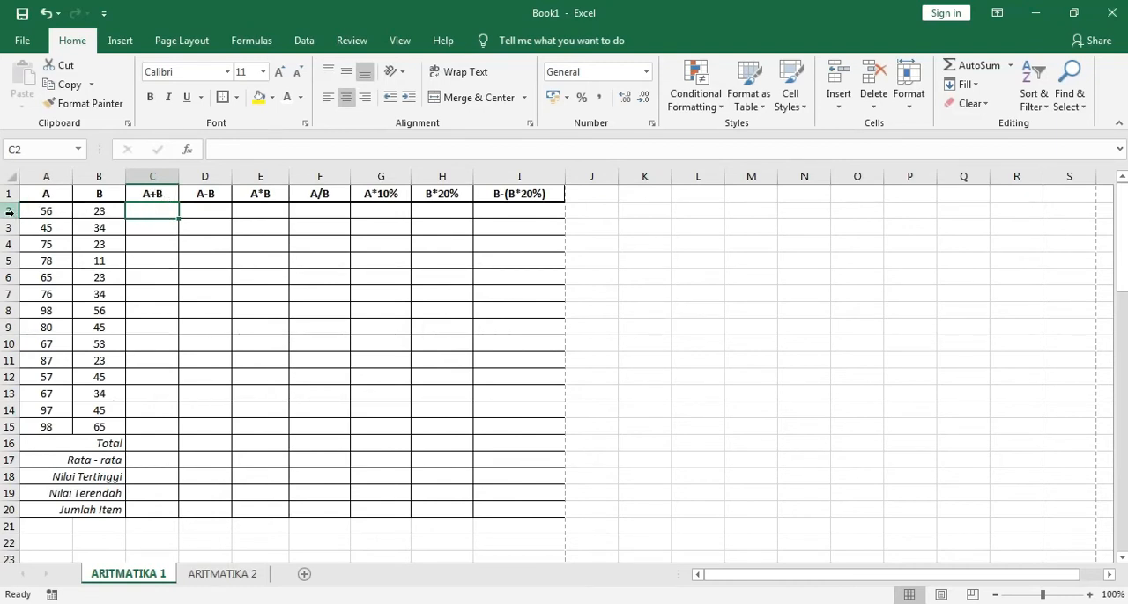
pyautogui.click(46, 176)
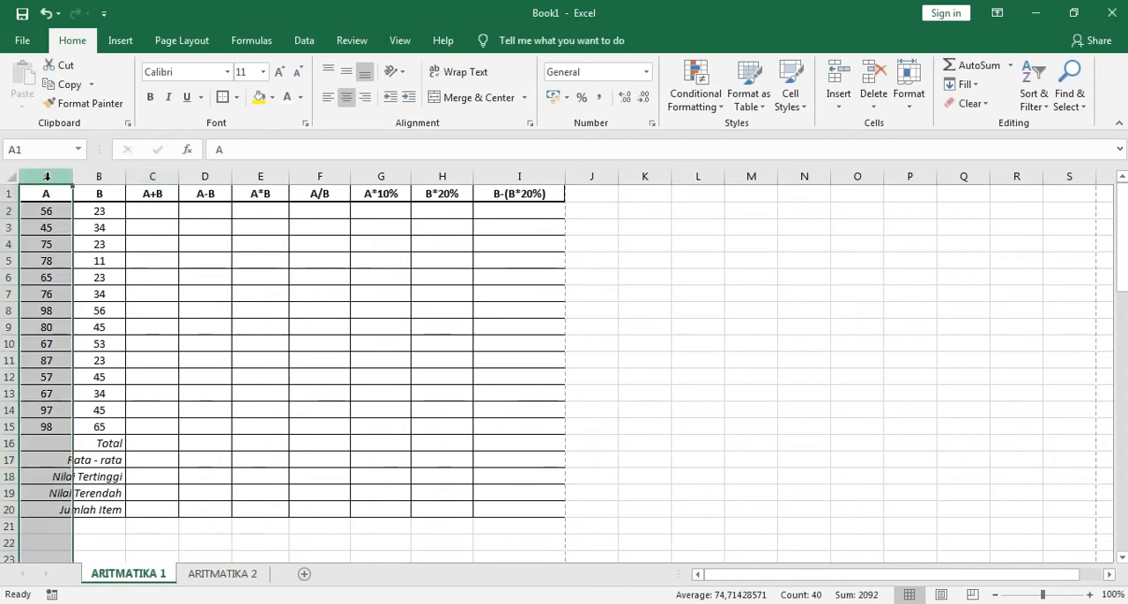
pyautogui.click(96, 177)
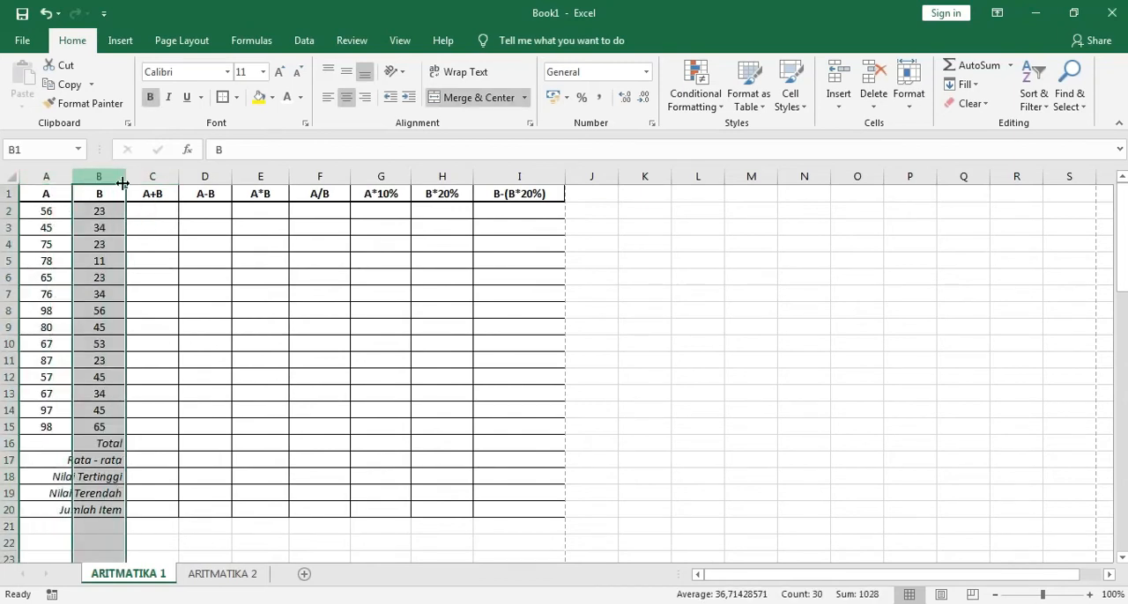
pyautogui.click(162, 176)
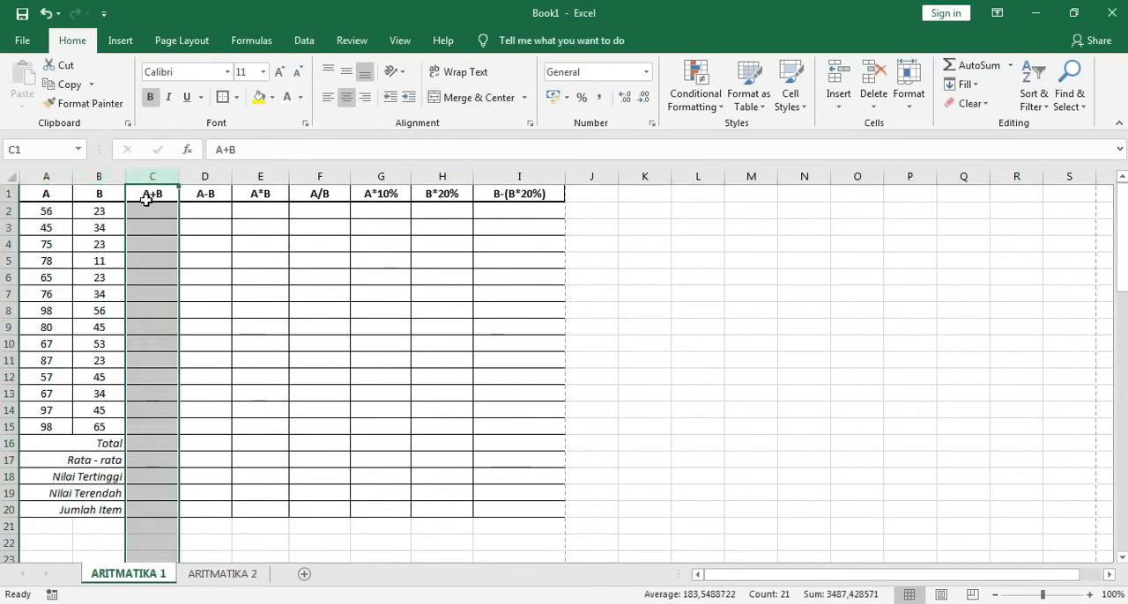
pyautogui.click(148, 214)
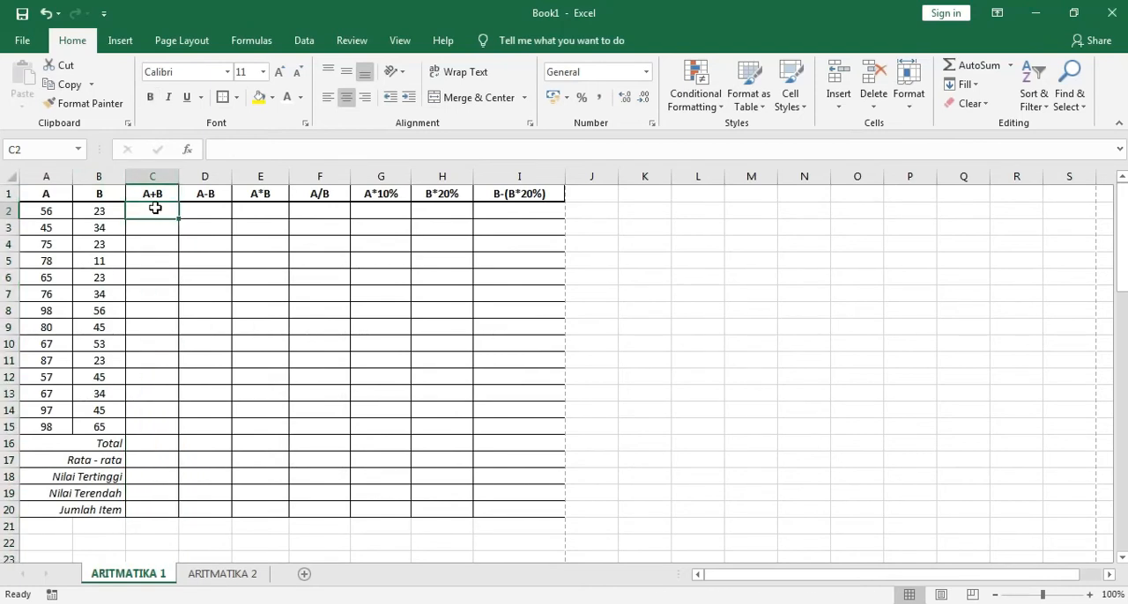
pyautogui.click(156, 195)
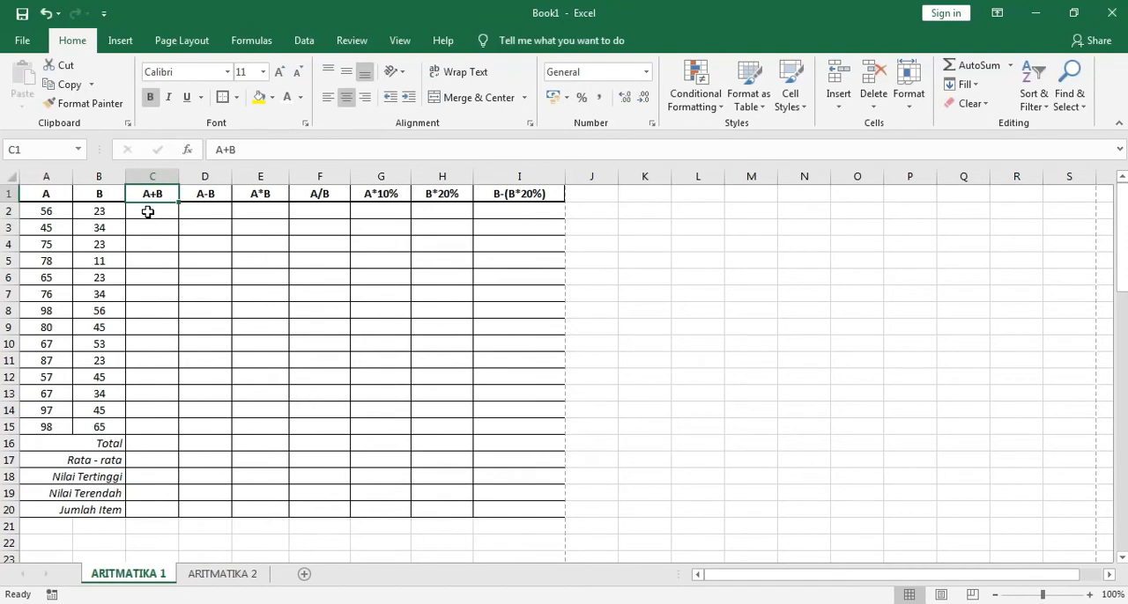
# Enter the formula =A2+B2 in C2, the first cell of the A+B column
pyautogui.click(148, 212)
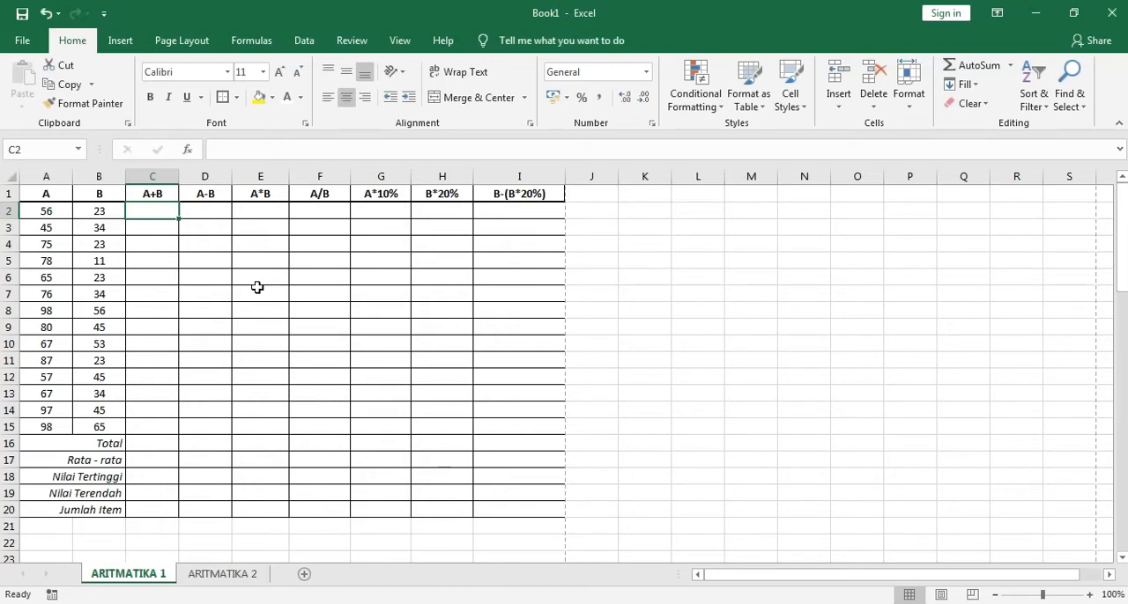
pyautogui.write('=')
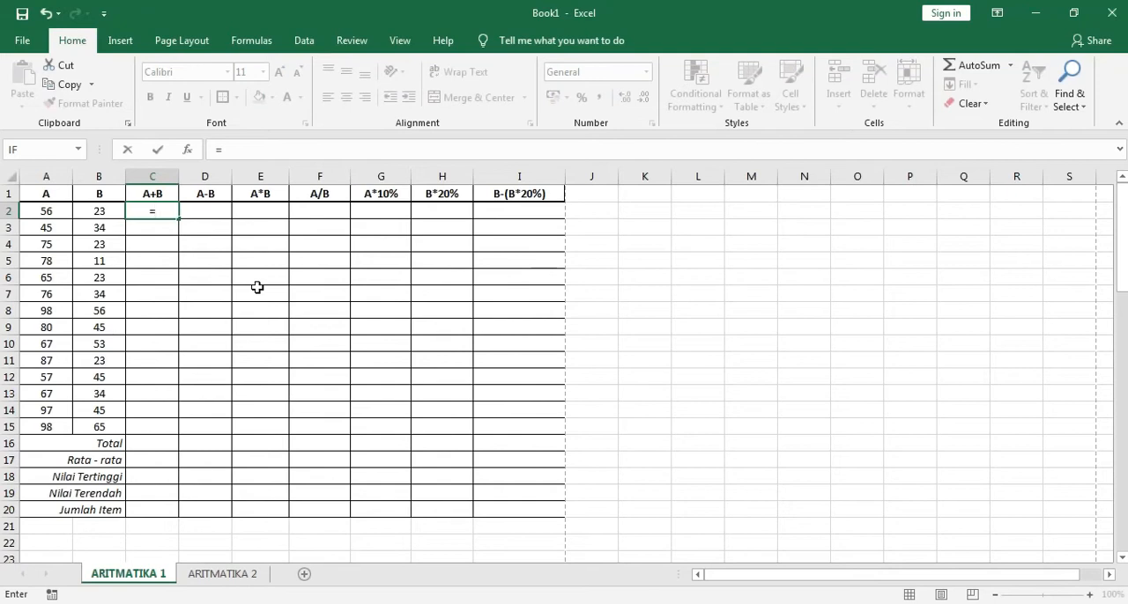
pyautogui.click(51, 211)
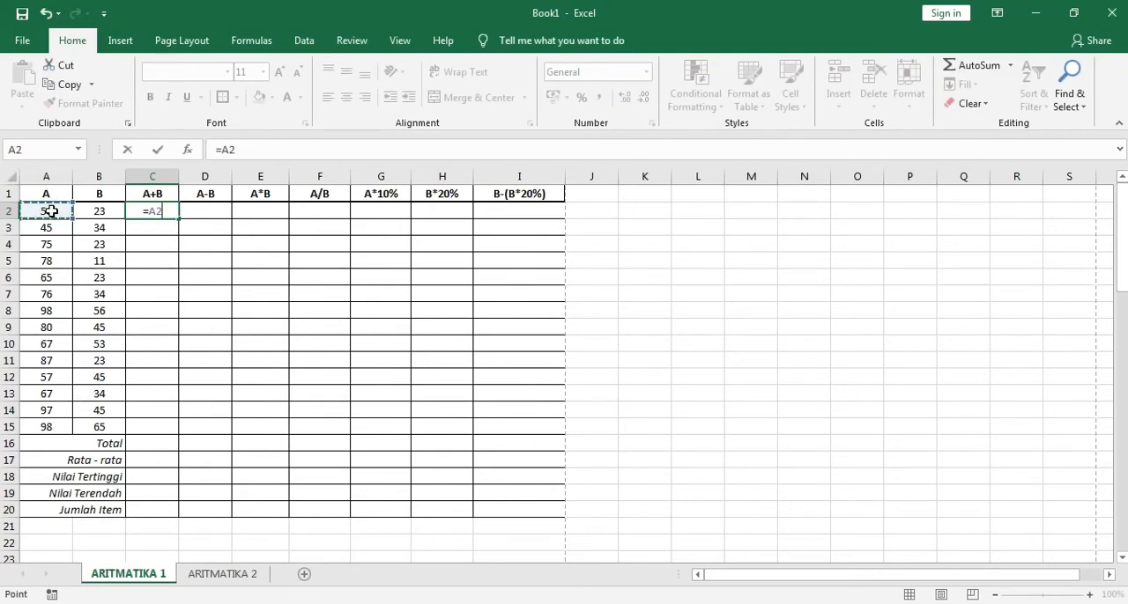
pyautogui.write('+')
pyautogui.click(98, 212)
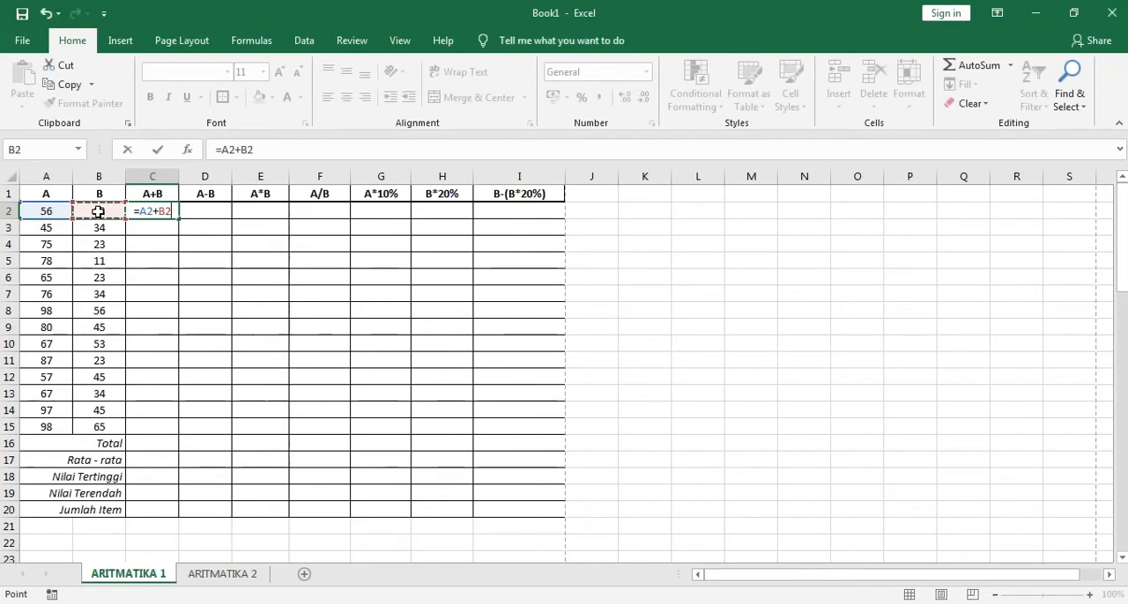
pyautogui.press('Return')
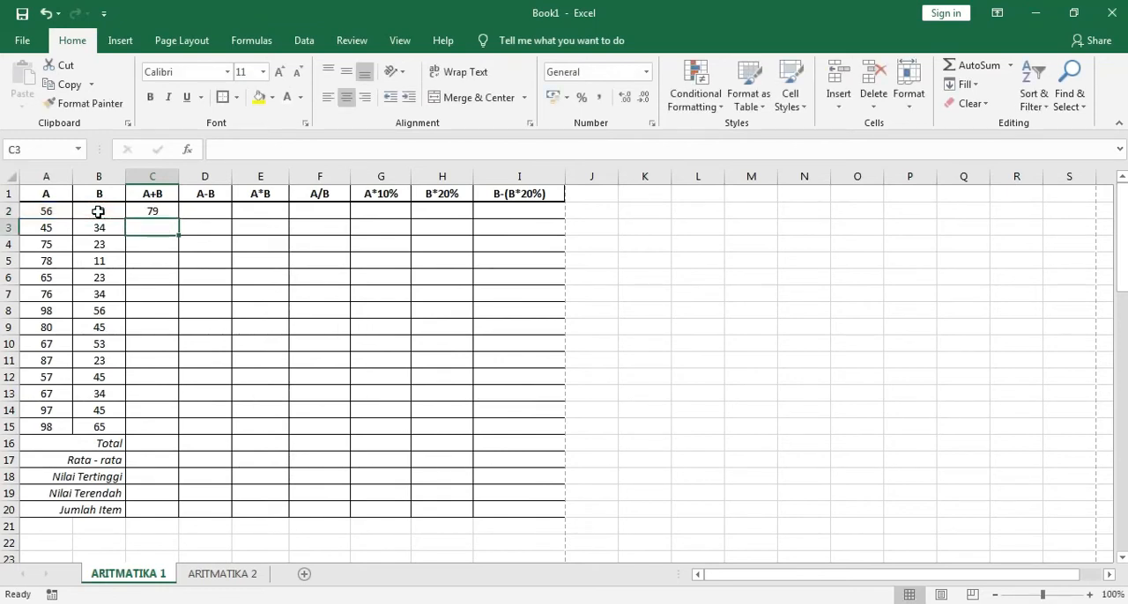
# Enter the formula =A3+B3 in C3 to add the second row's A and B values
pyautogui.click(153, 244)
pyautogui.click(154, 226)
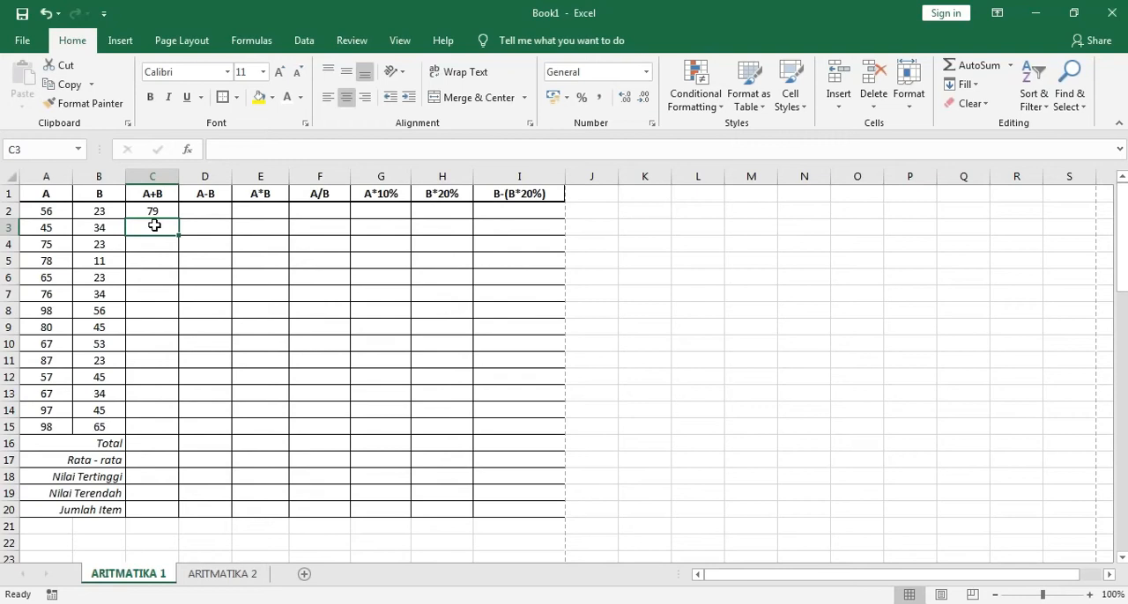
pyautogui.write('=')
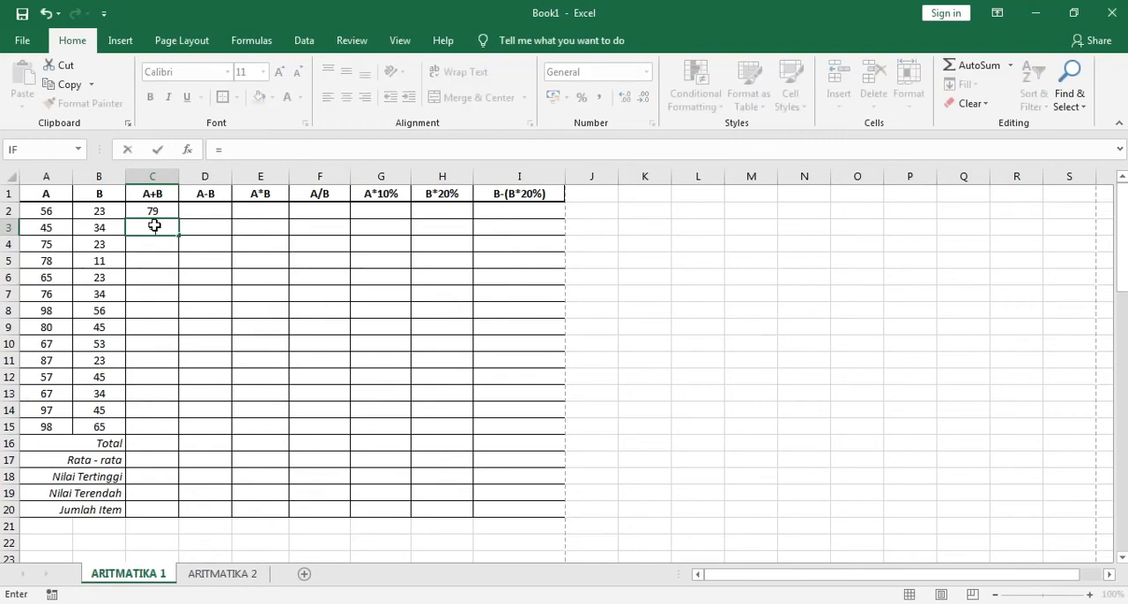
pyautogui.click(57, 228)
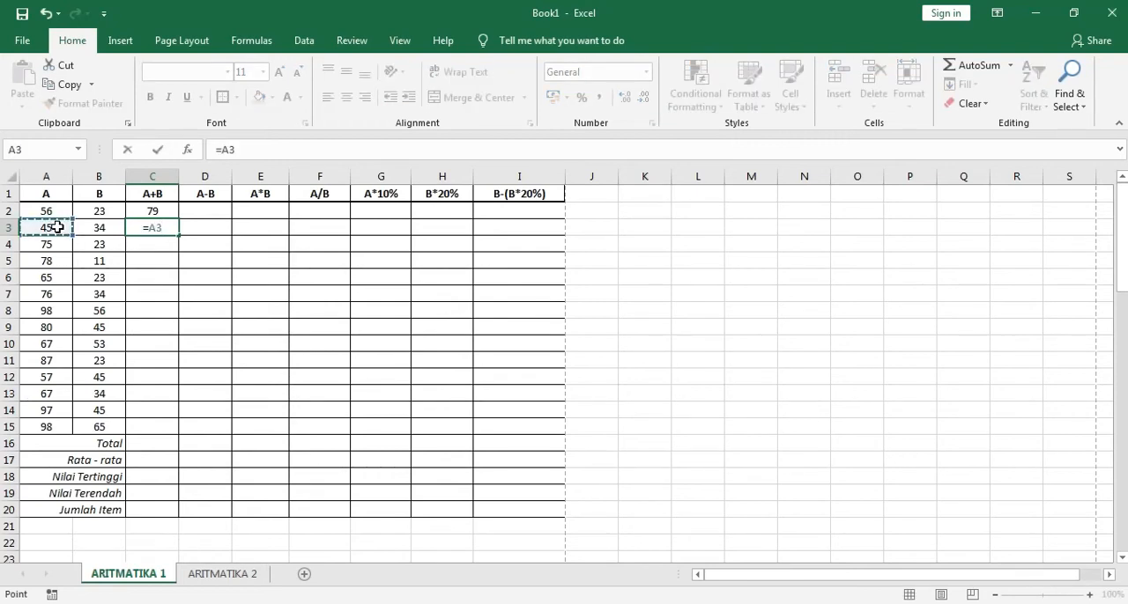
pyautogui.write('+')
pyautogui.click(101, 229)
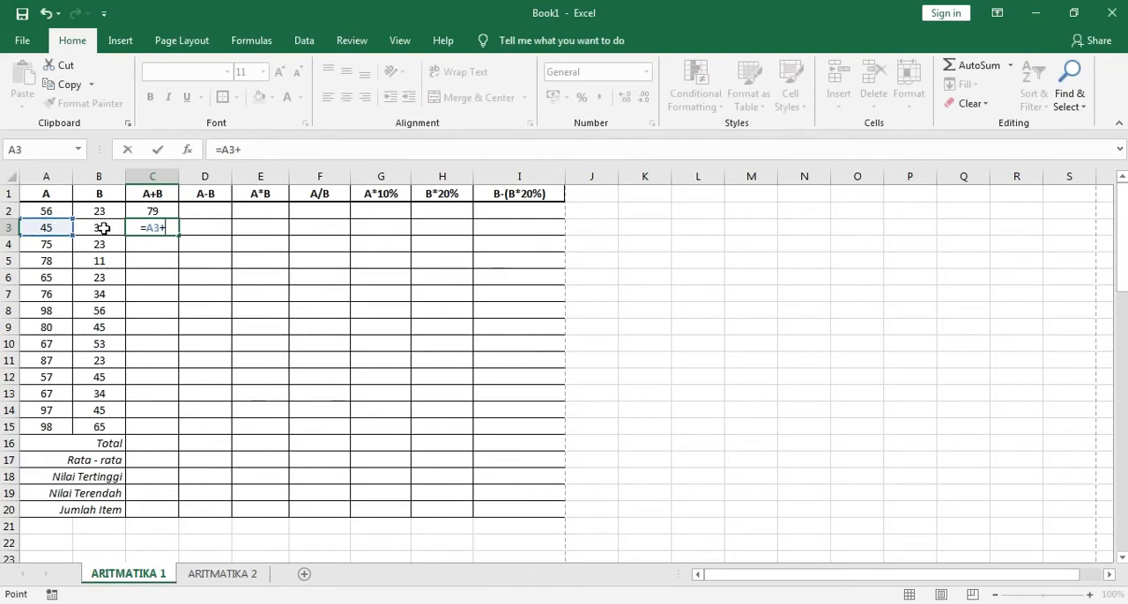
pyautogui.press('Return')
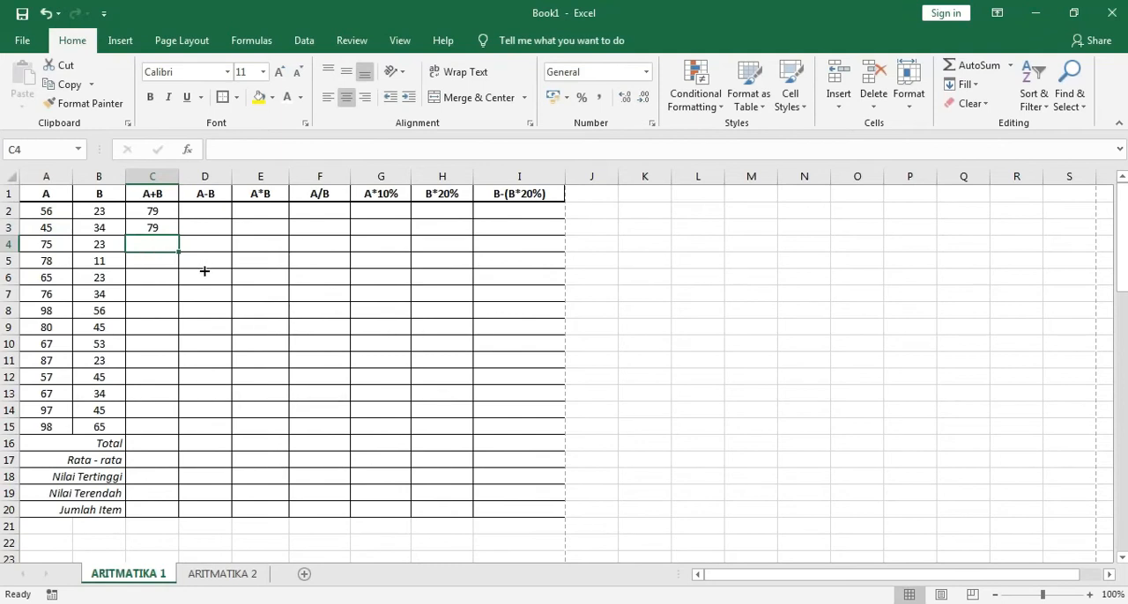
# Compare the formulas in C2 and C3, and fill the C3 formula down the A+B column to C15
pyautogui.click(159, 231)
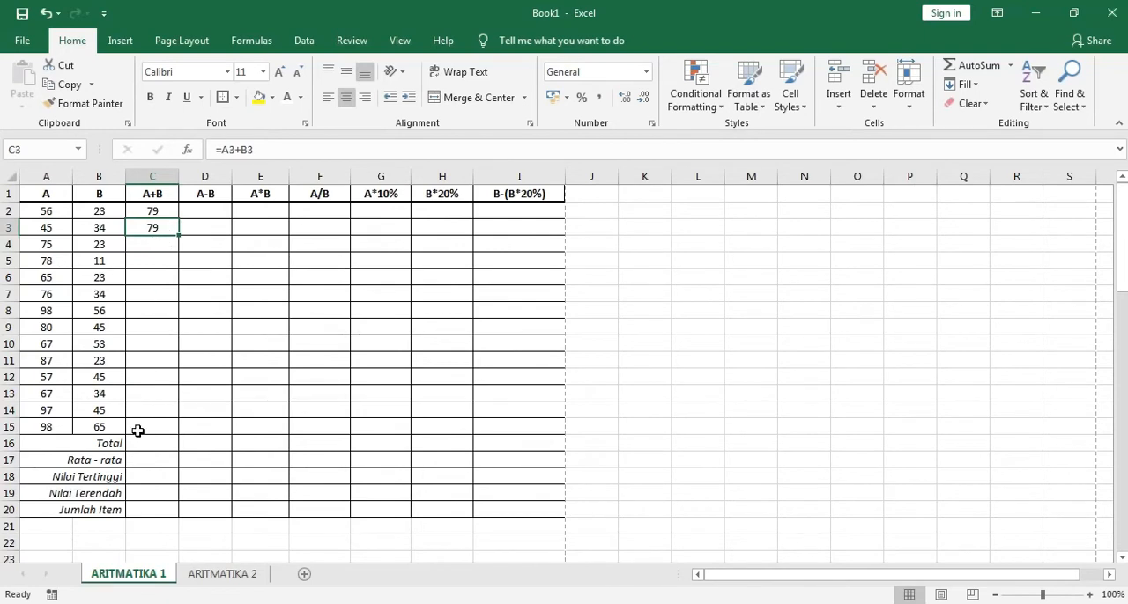
pyautogui.click(155, 247)
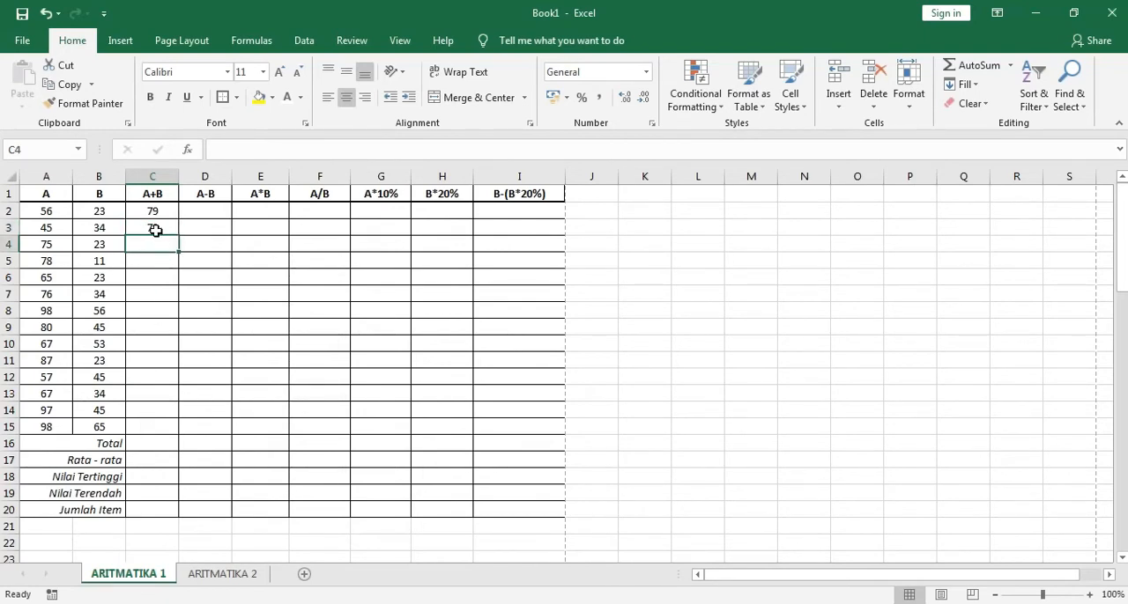
pyautogui.click(154, 229)
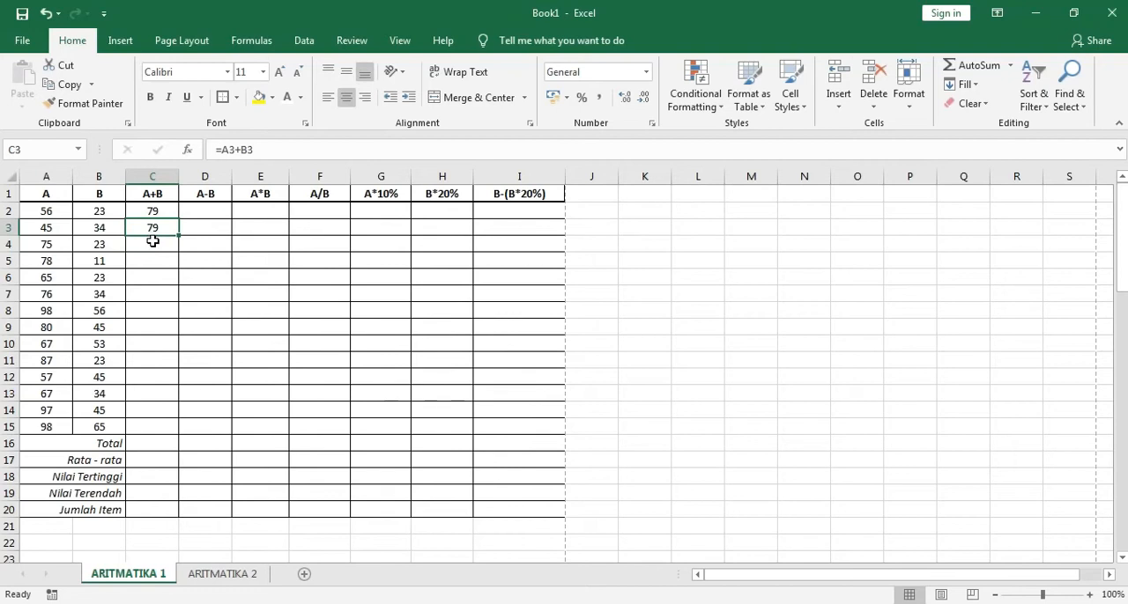
pyautogui.click(157, 215)
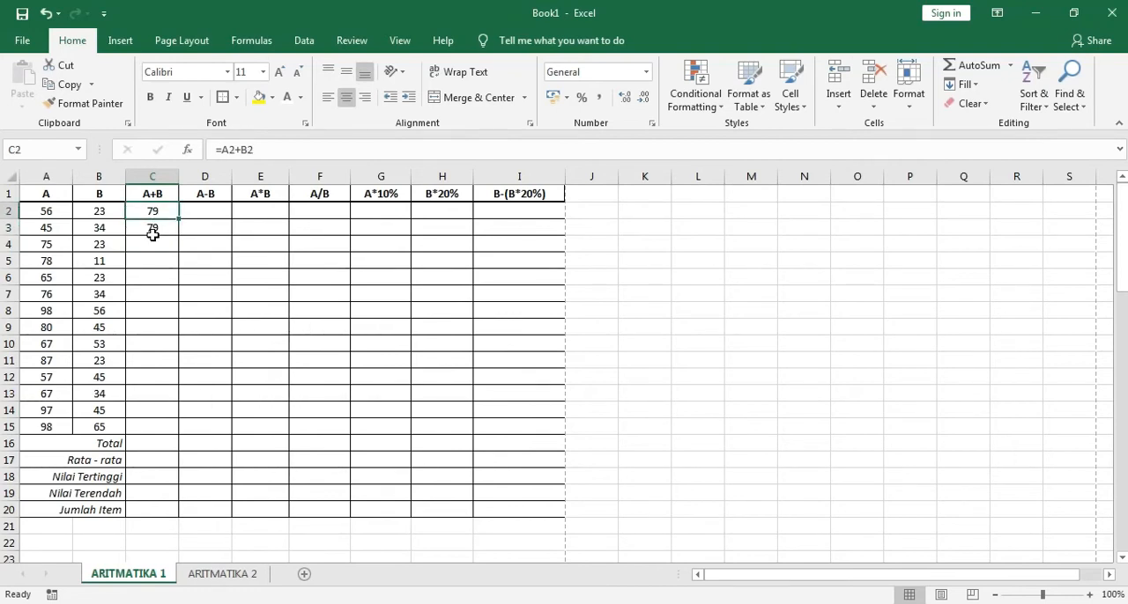
pyautogui.click(154, 228)
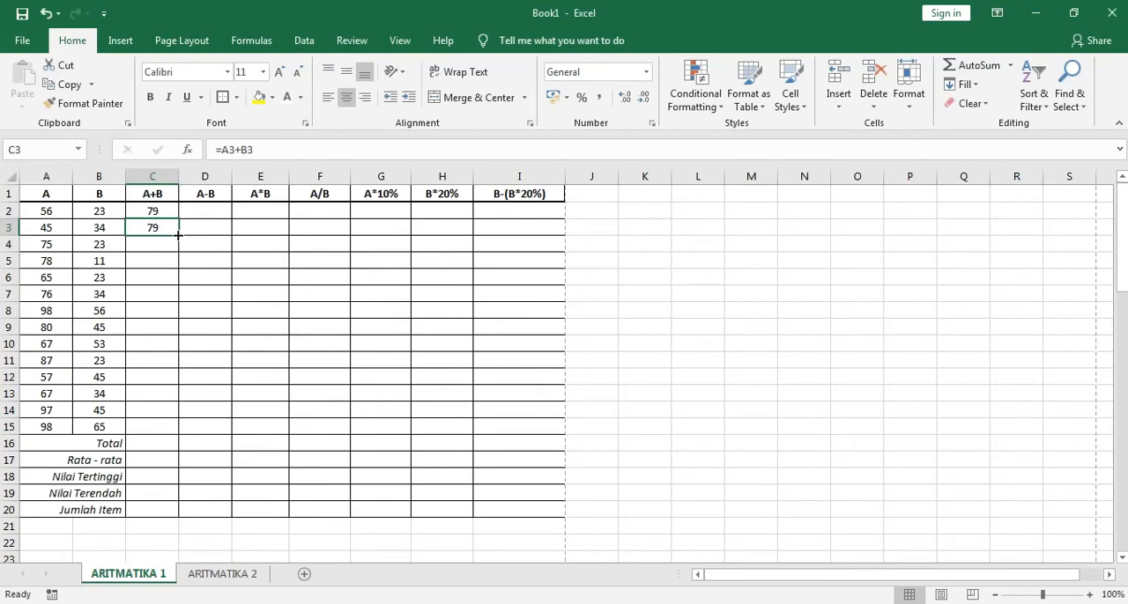
pyautogui.moveTo(177, 235); pyautogui.dragTo(149, 432)
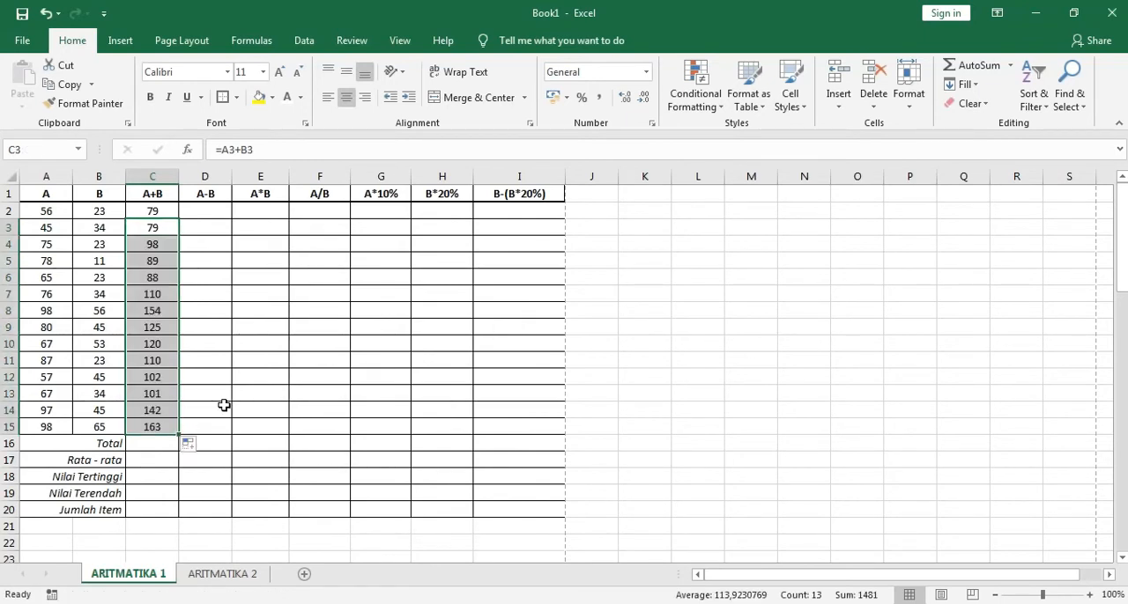
pyautogui.click(182, 426)
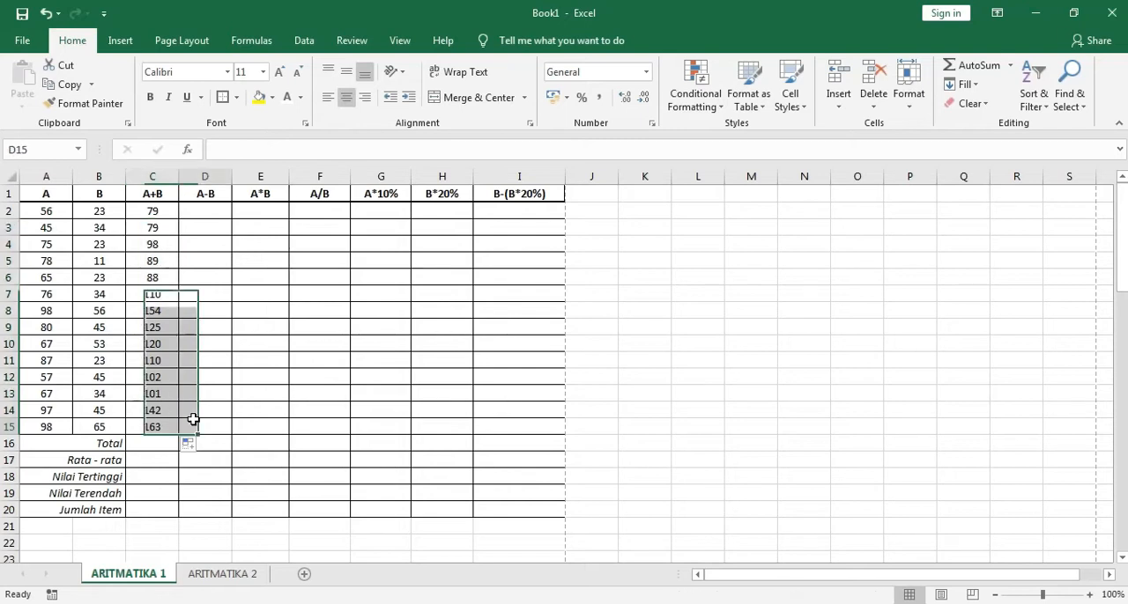
pyautogui.click(154, 430)
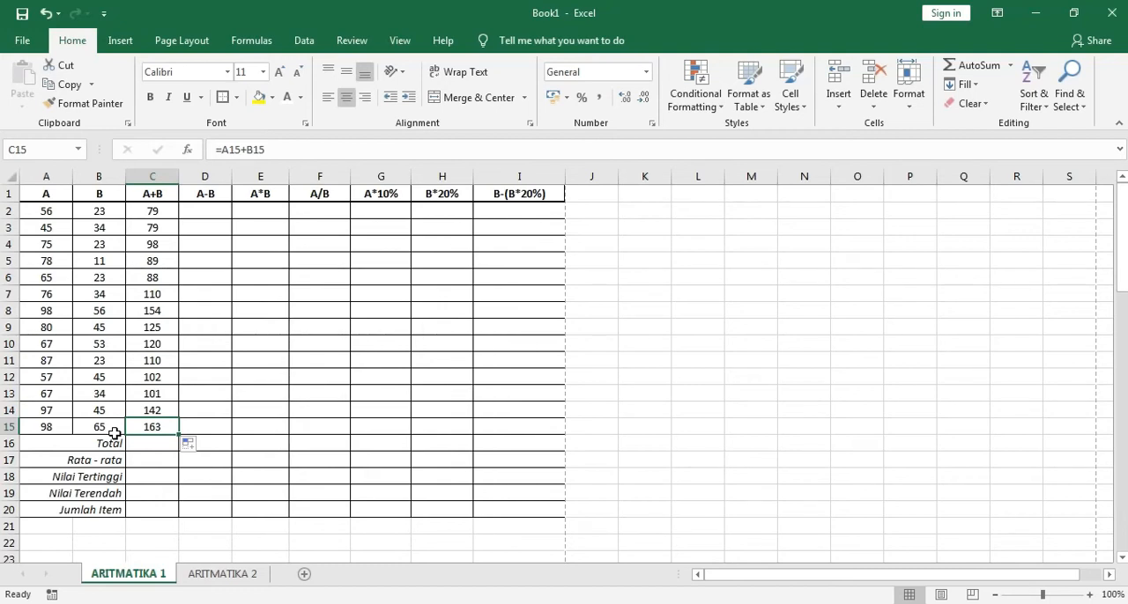
# Enter =A2-B2 in D2 and fill the formula down the A-B column to D15
pyautogui.click(211, 213)
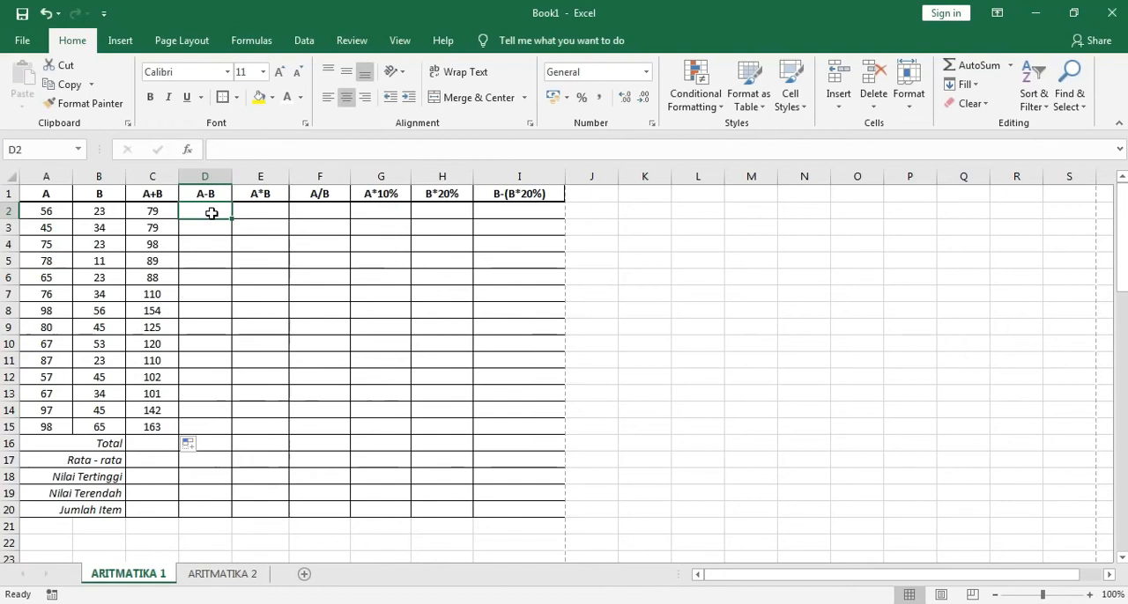
pyautogui.write('=')
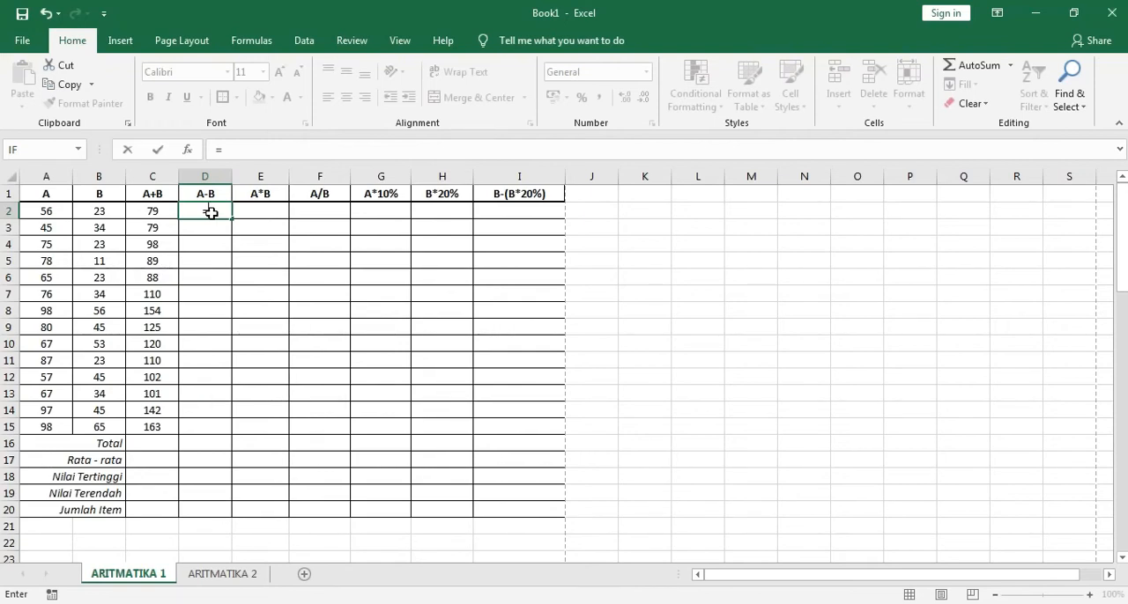
pyautogui.click(53, 214)
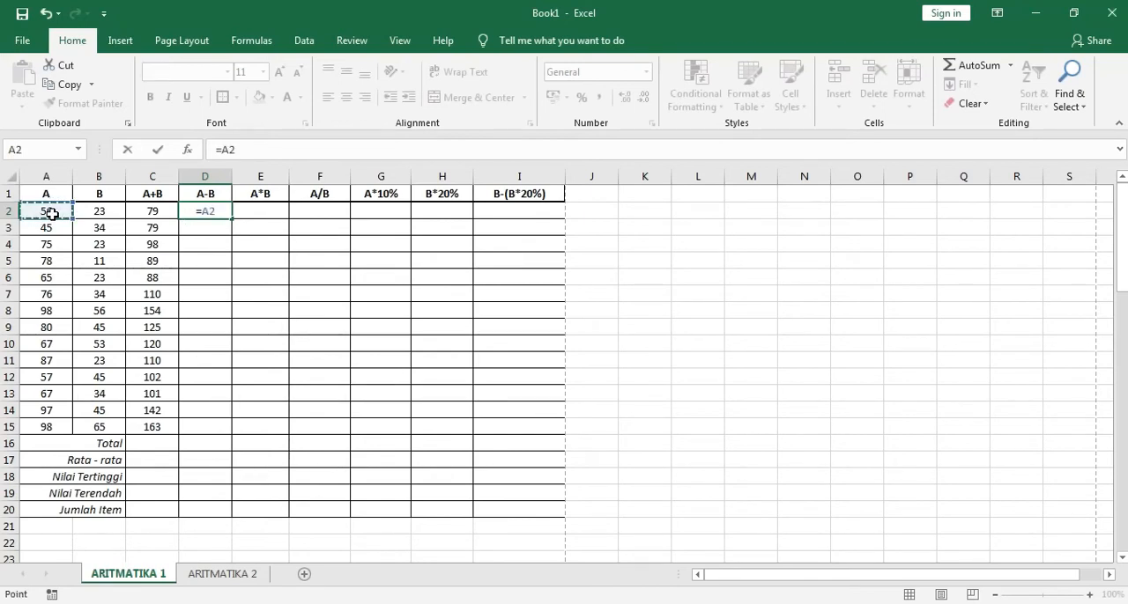
pyautogui.write('-')
pyautogui.click(95, 216)
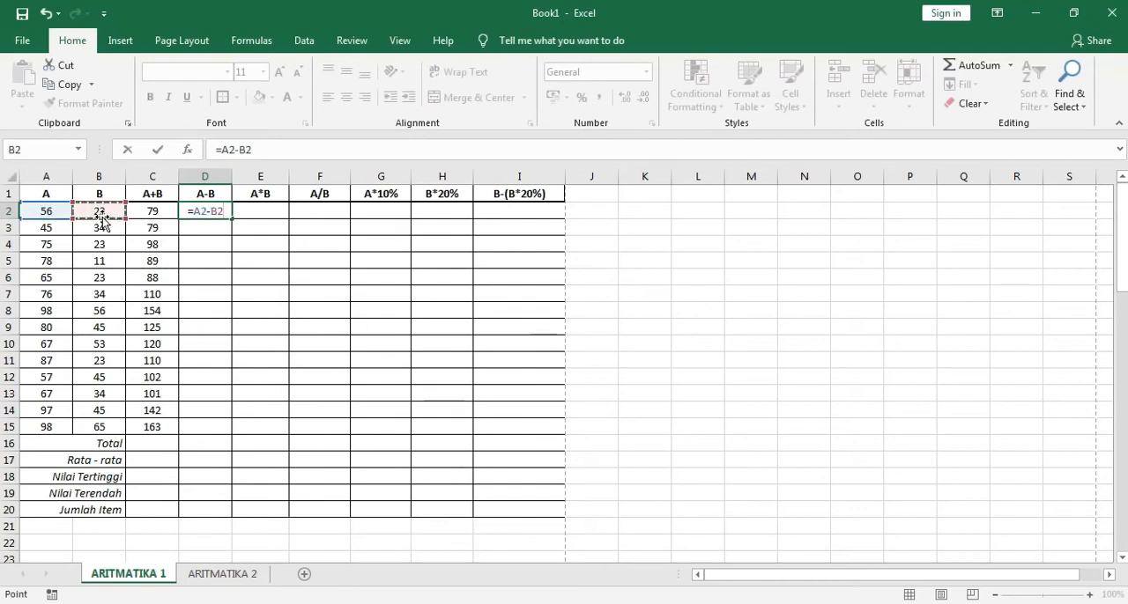
pyautogui.press('Return')
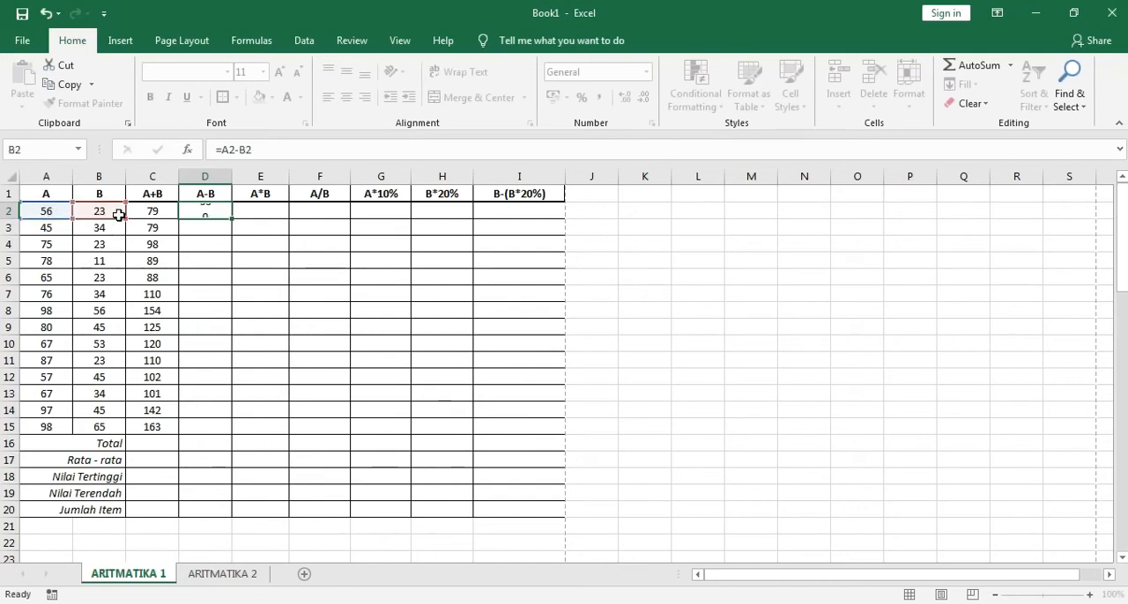
pyautogui.click(211, 212)
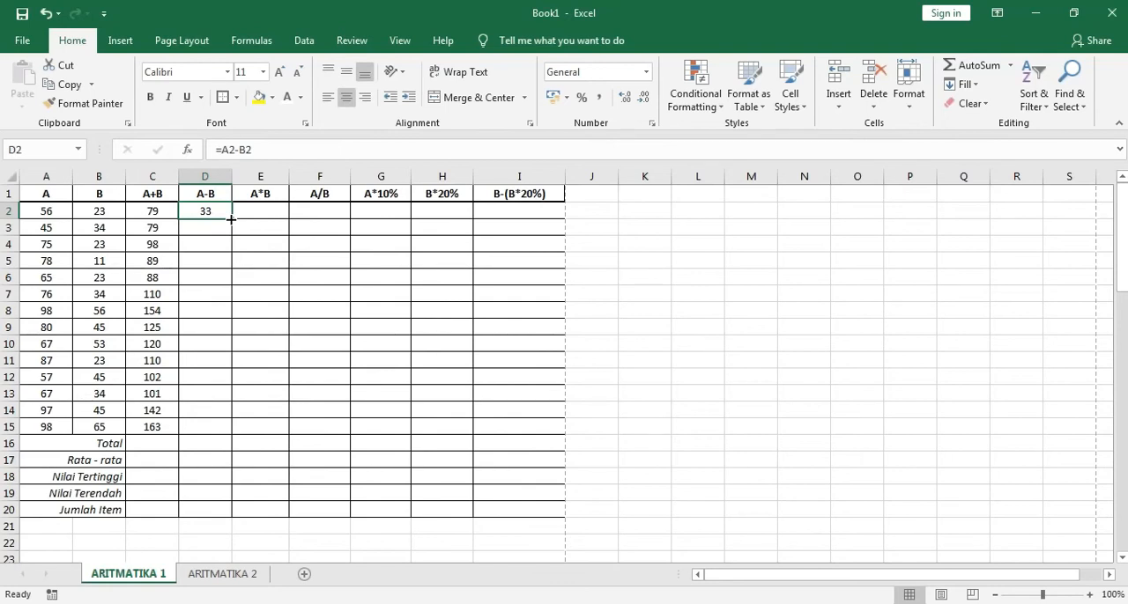
pyautogui.moveTo(230, 220); pyautogui.dragTo(198, 441)
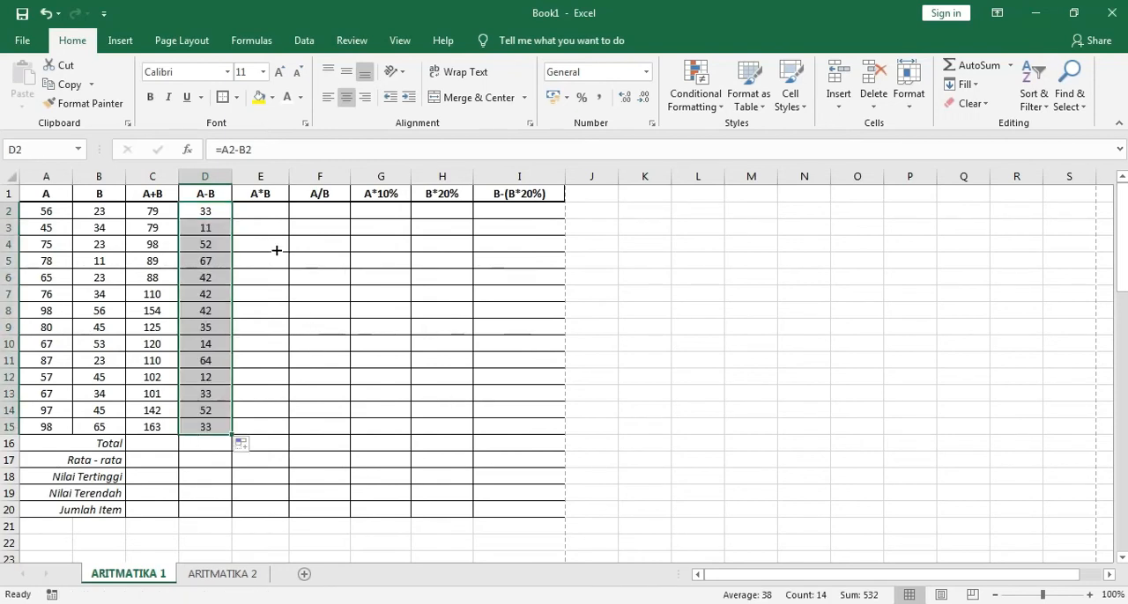
# Enter =A2*B2 in E2 and fill the formula down the A*B column to E15
pyautogui.click(277, 214)
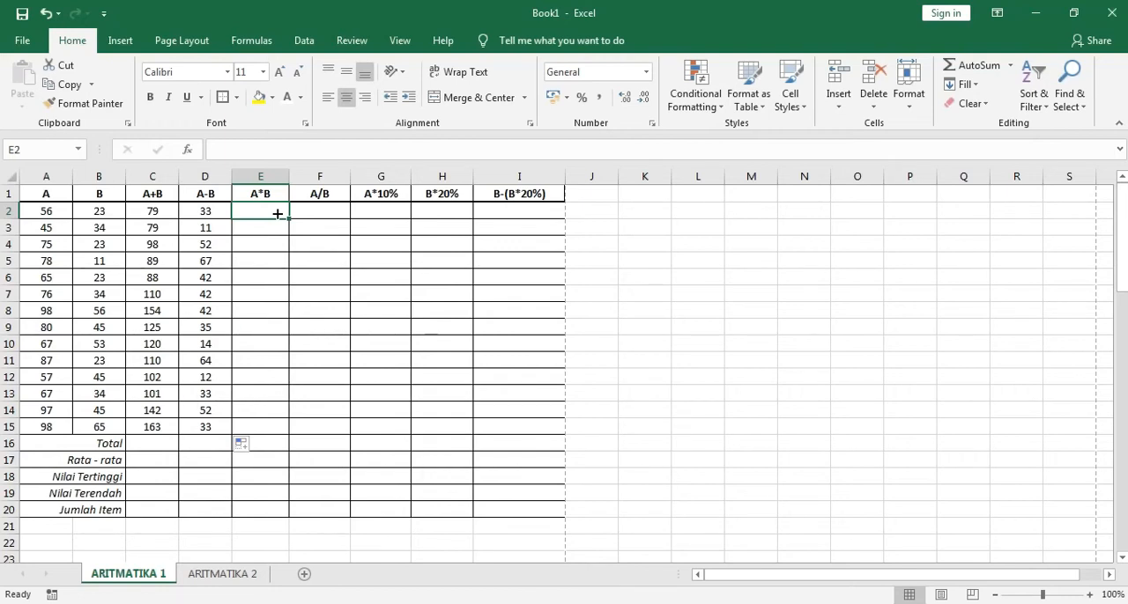
pyautogui.write('=')
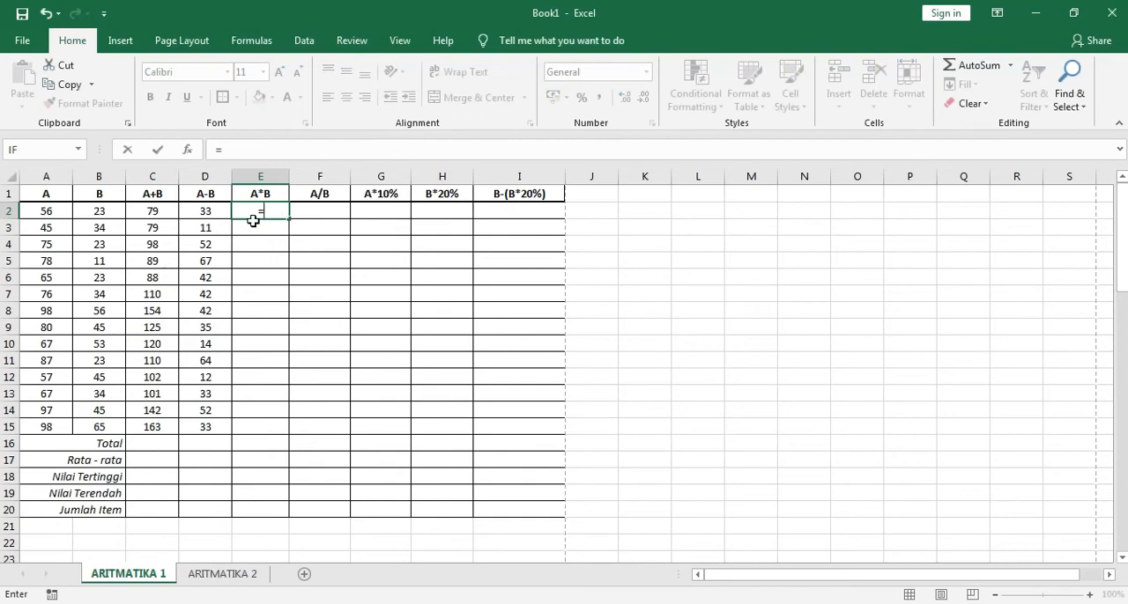
pyautogui.click(54, 210)
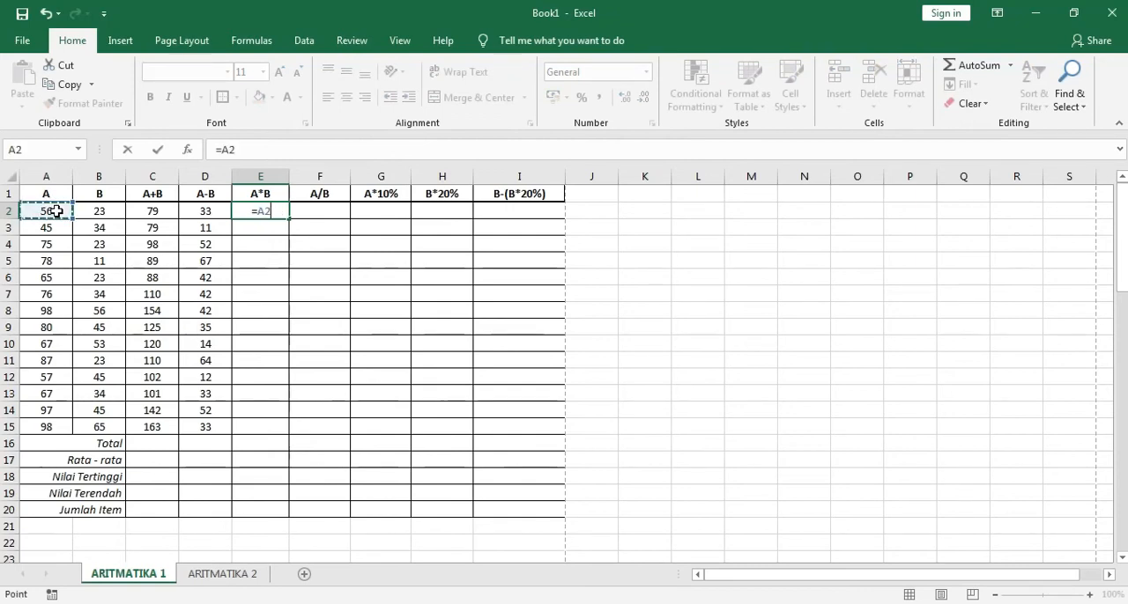
pyautogui.write('*')
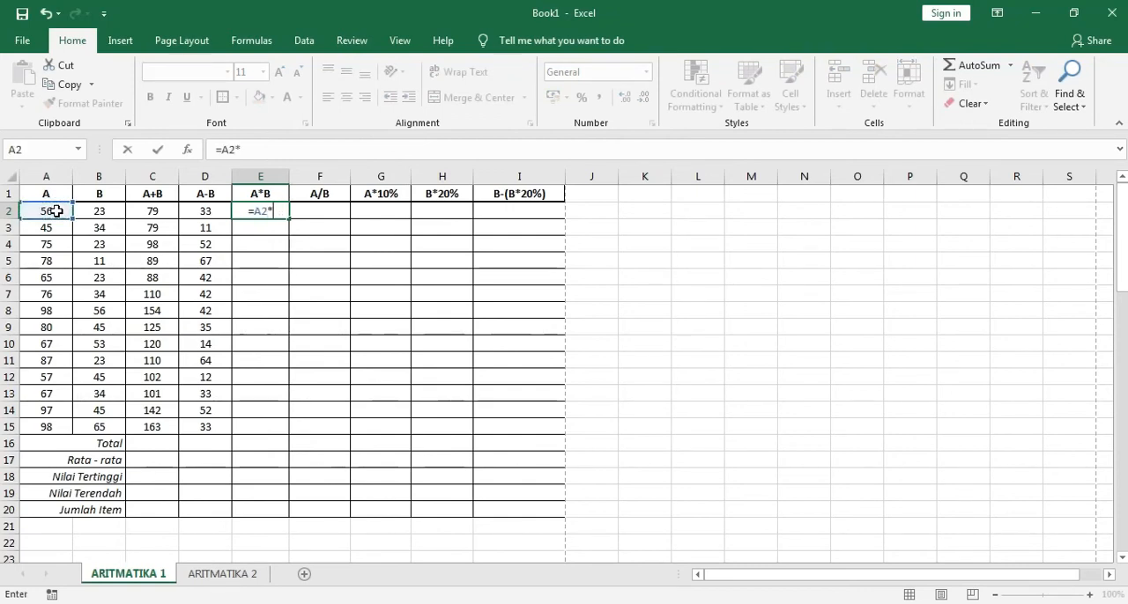
pyautogui.click(112, 210)
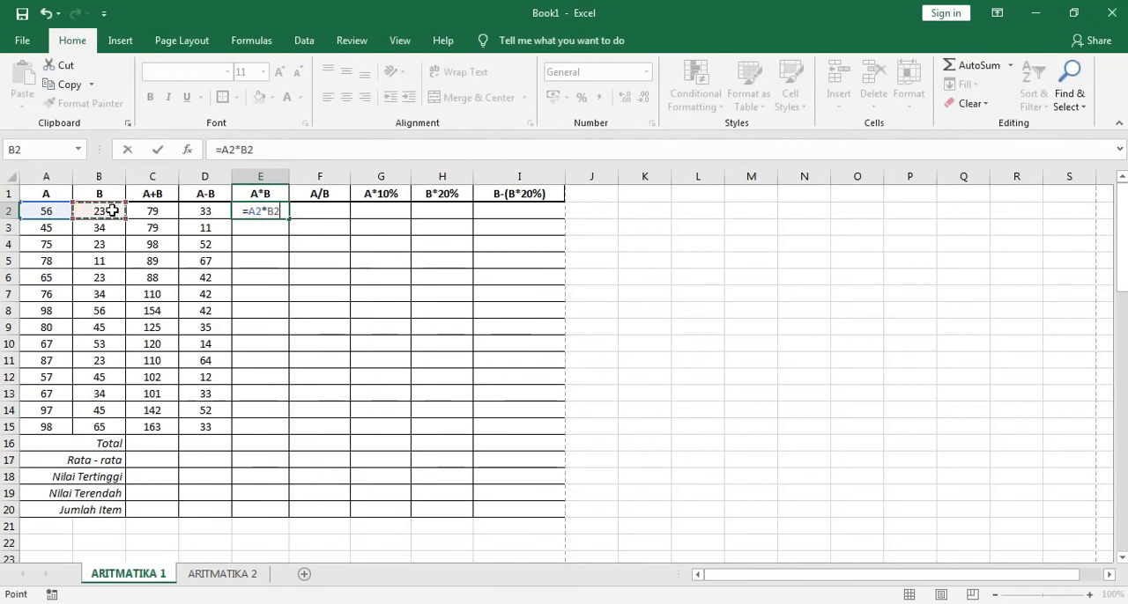
pyautogui.press('Return')
pyautogui.click(273, 215)
pyautogui.moveTo(290, 218); pyautogui.dragTo(293, 429)
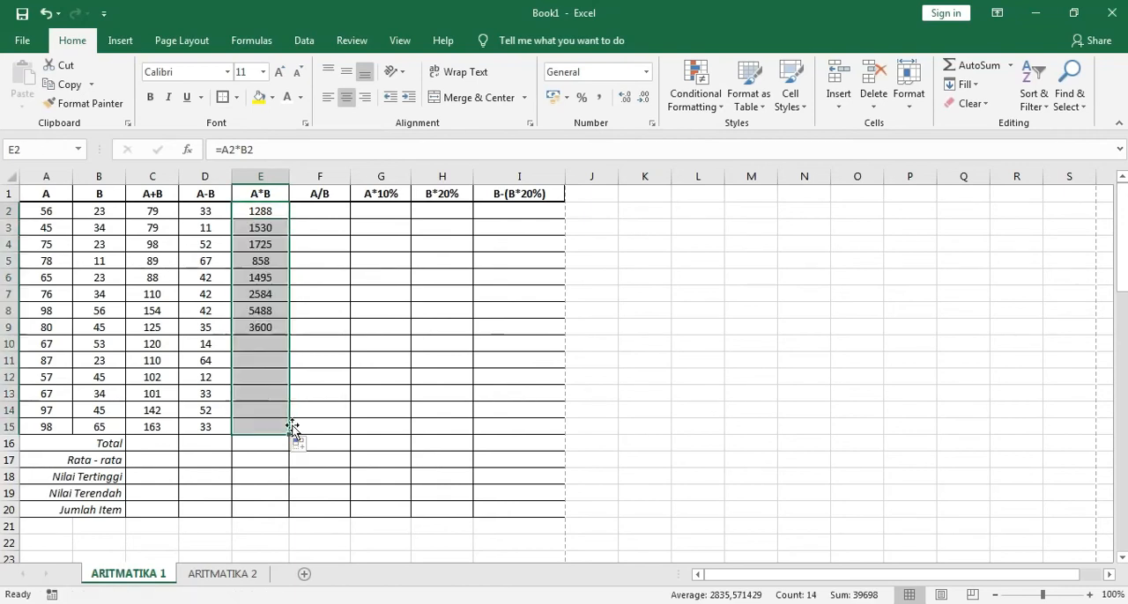
# Enter =A2/B2 in F2 and fill the formula down the A/B column to F15
pyautogui.click(326, 211)
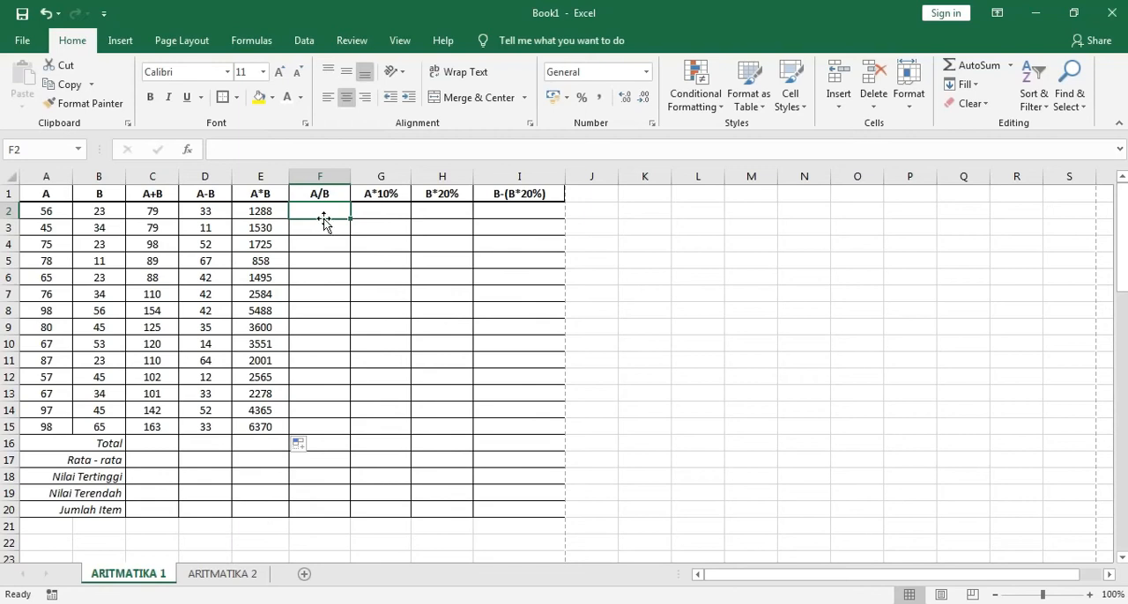
pyautogui.click(320, 228)
pyautogui.click(326, 212)
pyautogui.write('=')
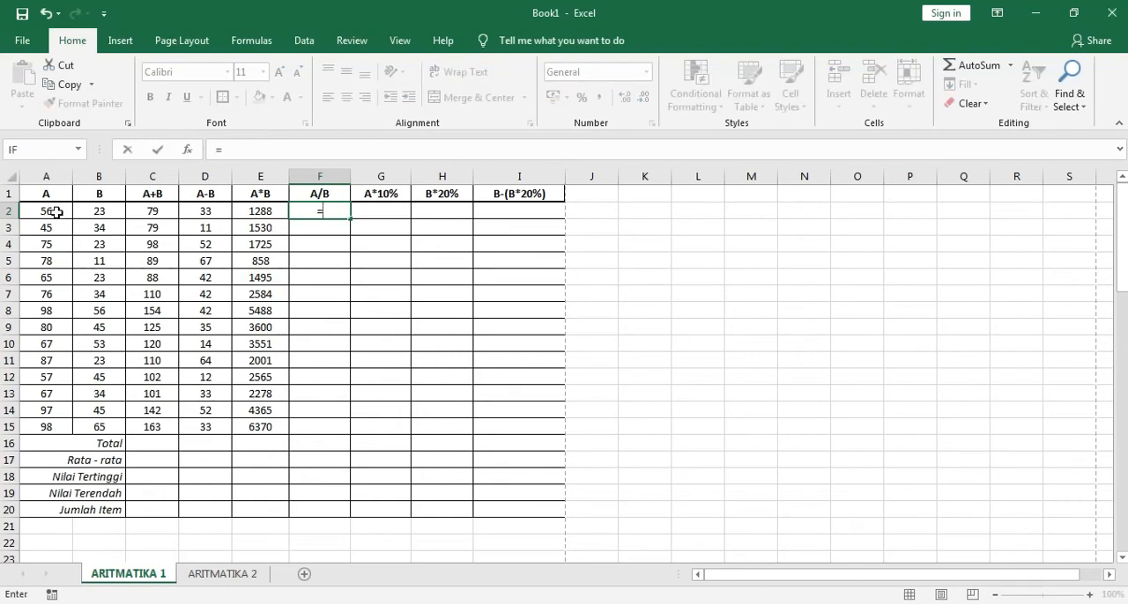
pyautogui.click(55, 211)
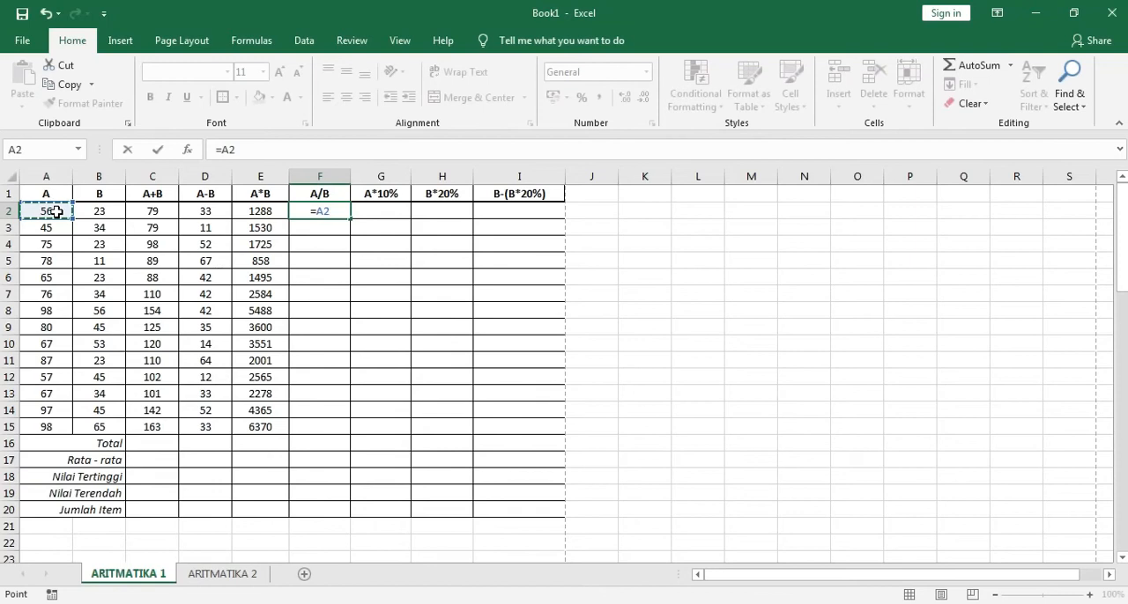
pyautogui.write('/')
pyautogui.click(101, 213)
pyautogui.press('Return')
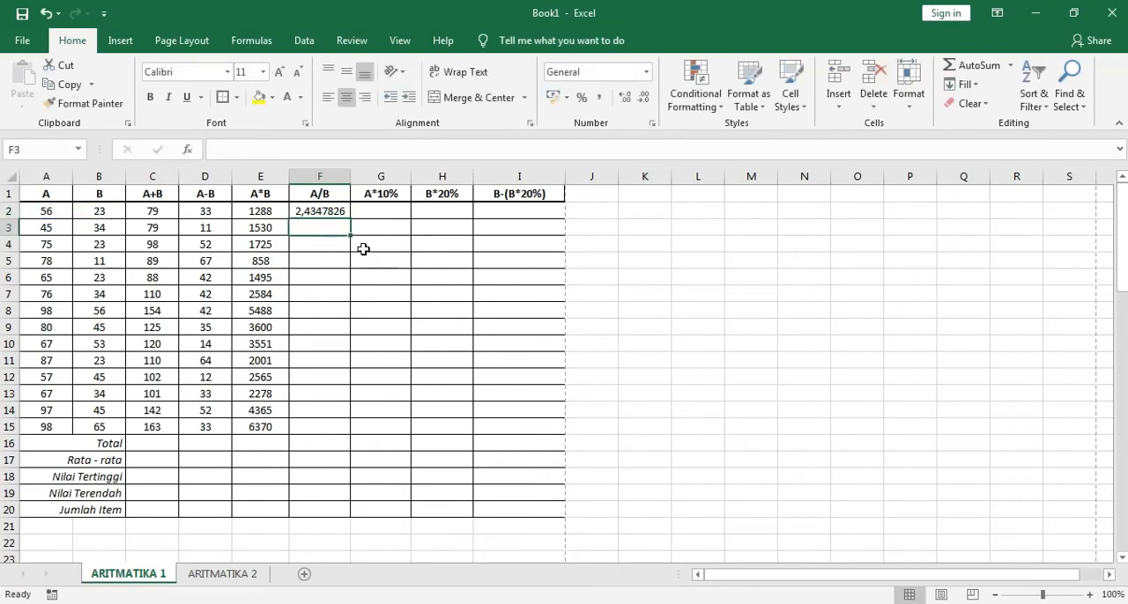
pyautogui.click(340, 211)
pyautogui.moveTo(349, 220); pyautogui.dragTo(323, 435)
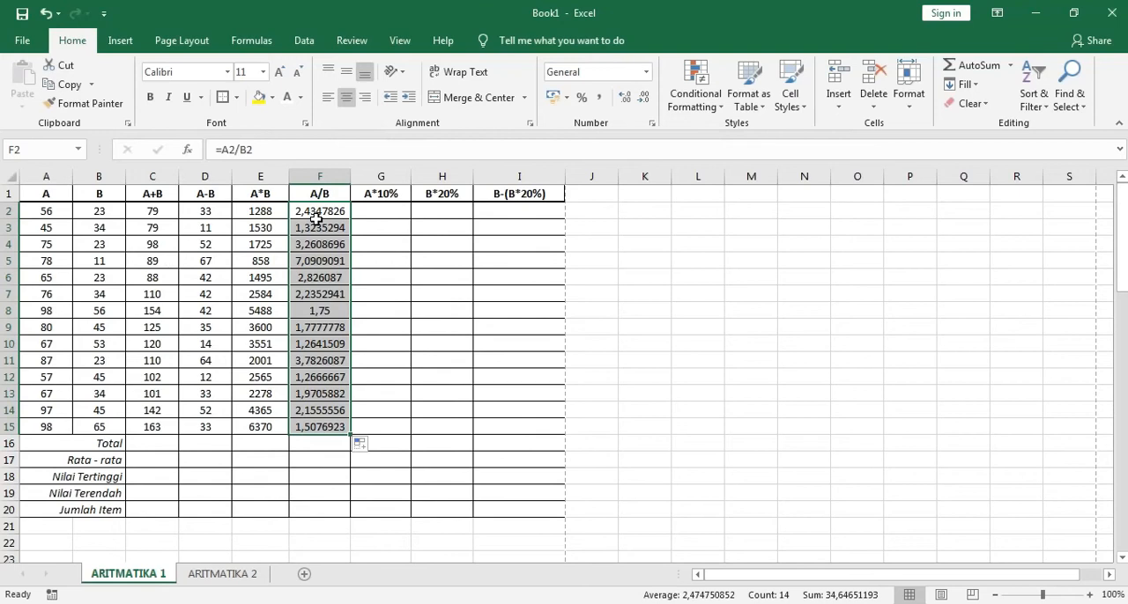
# Reduce the A/B results in F2:F15 to two decimal places
pyautogui.click(643, 97)
pyautogui.click(643, 97)
pyautogui.click(643, 97)
pyautogui.click(643, 97)
pyautogui.click(643, 99)
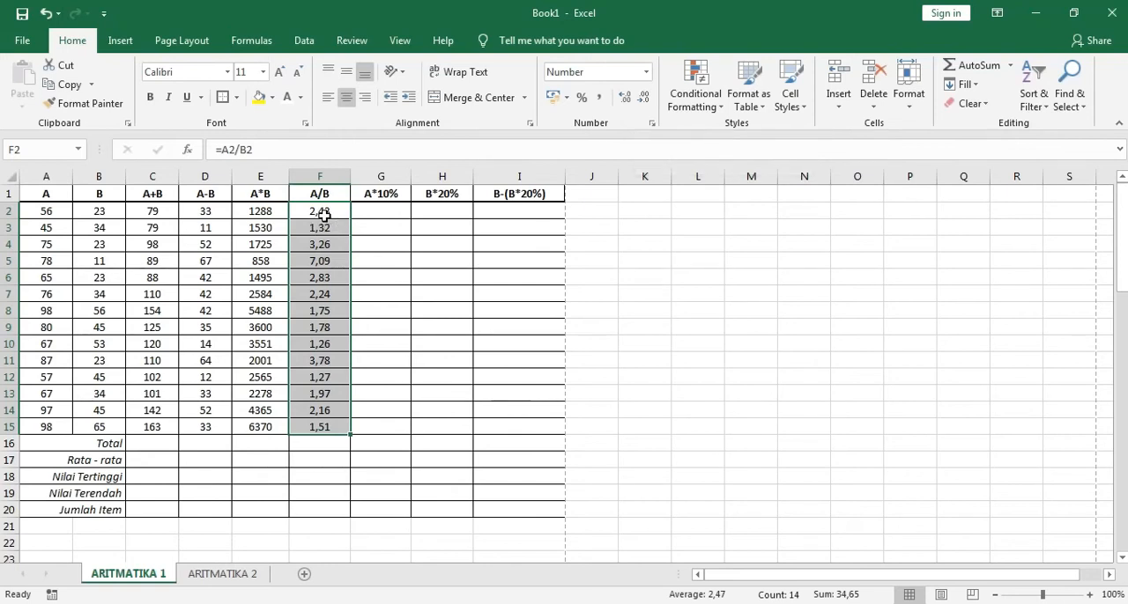
# Enter =A2*10% in G2 and fill the formula down the A*10% column to G15
pyautogui.click(381, 213)
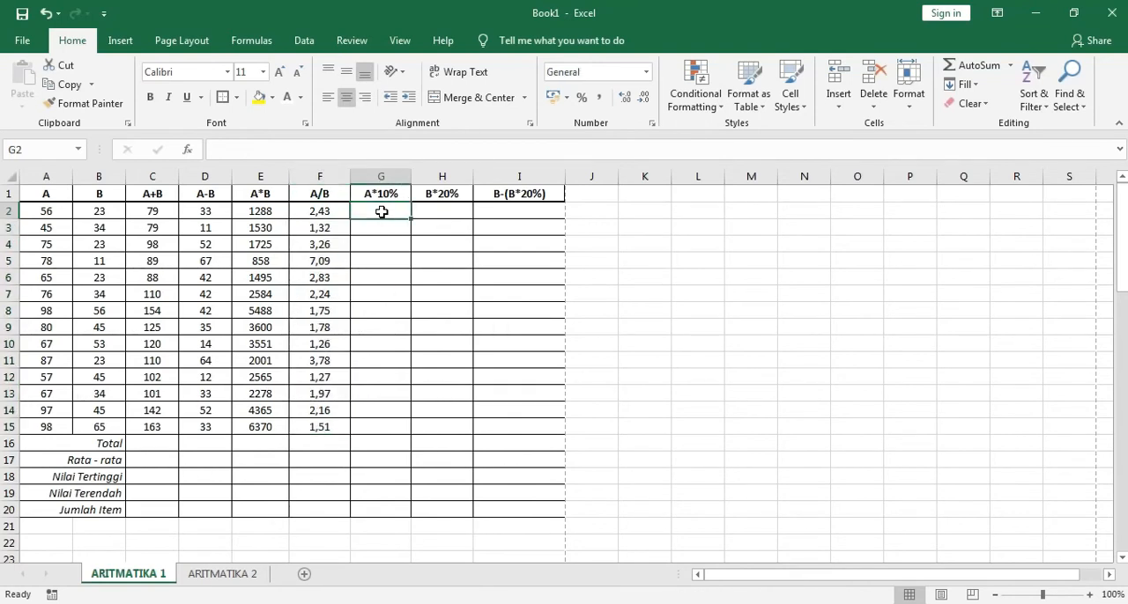
pyautogui.write('=')
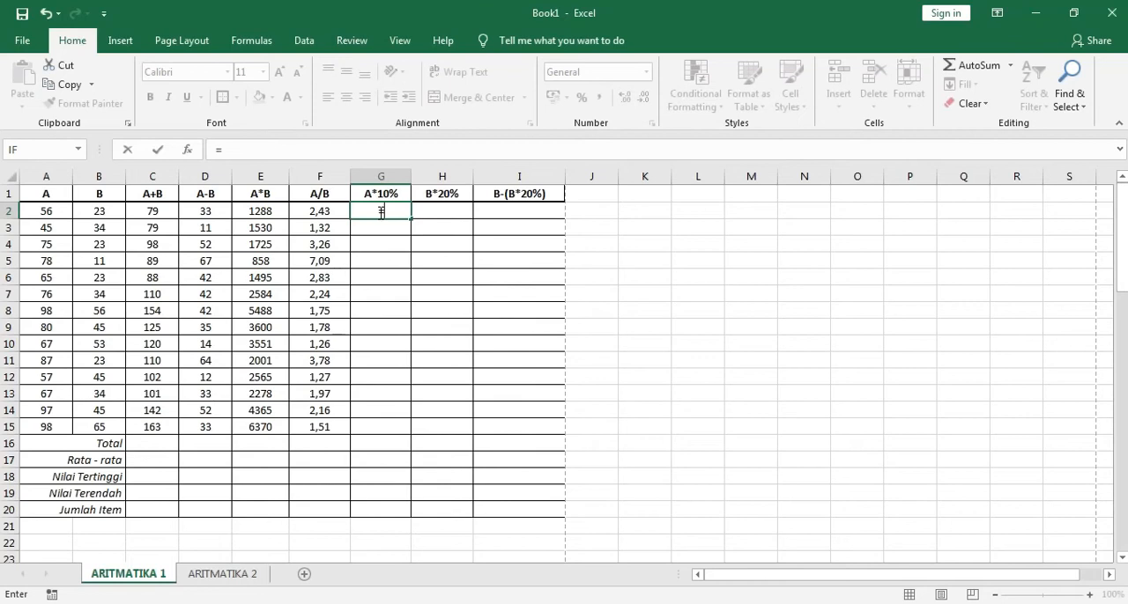
pyautogui.click(61, 211)
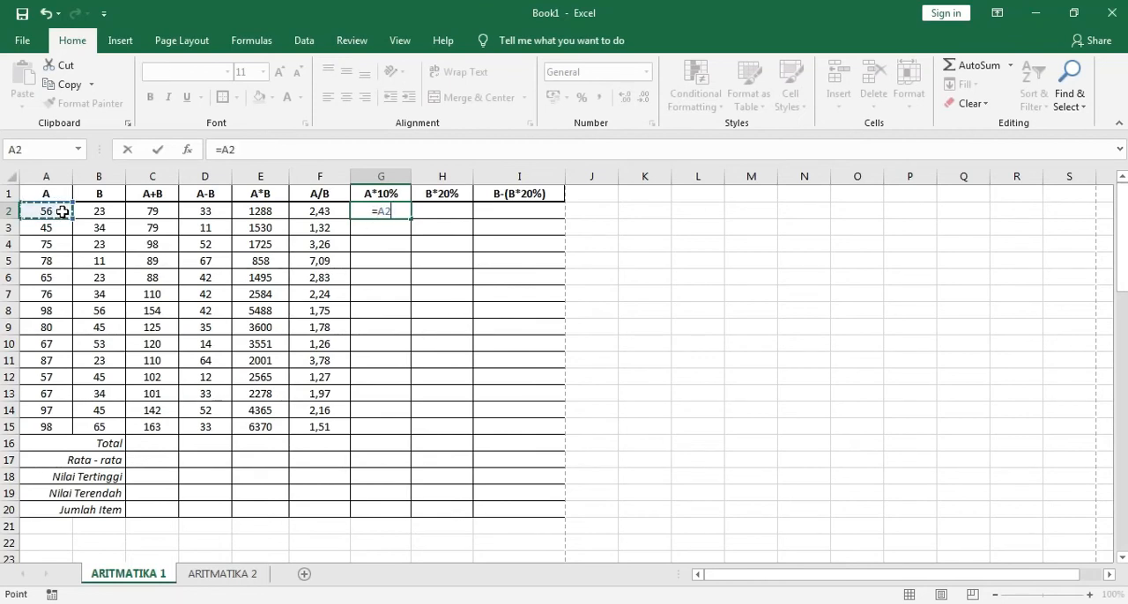
pyautogui.write('*')
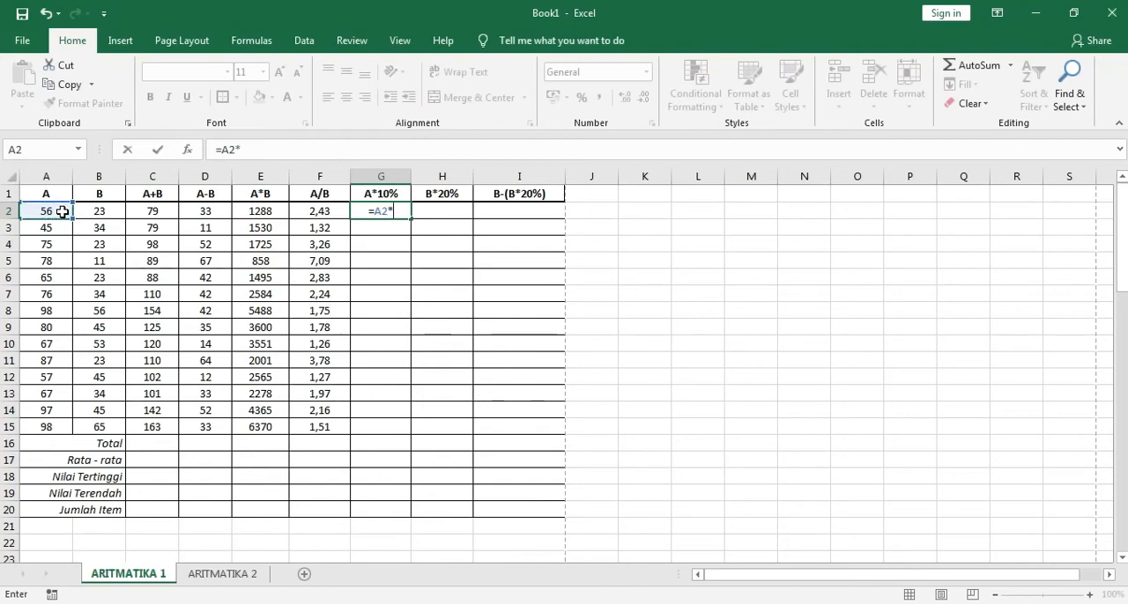
pyautogui.write('10%')
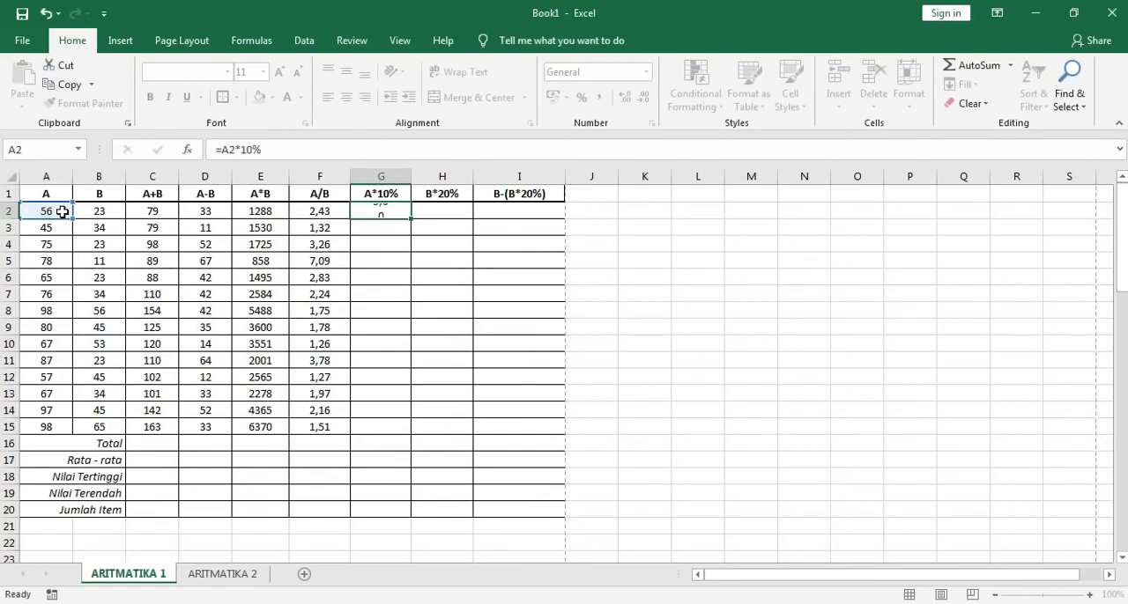
pyautogui.press('Return')
pyautogui.click(377, 215)
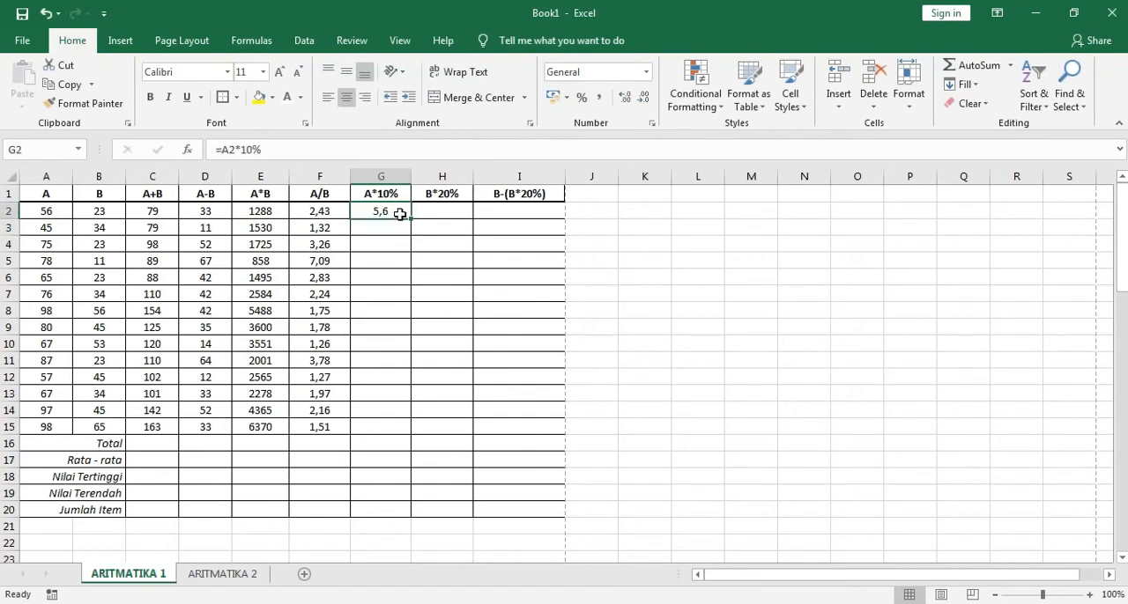
pyautogui.moveTo(411, 221); pyautogui.dragTo(411, 432)
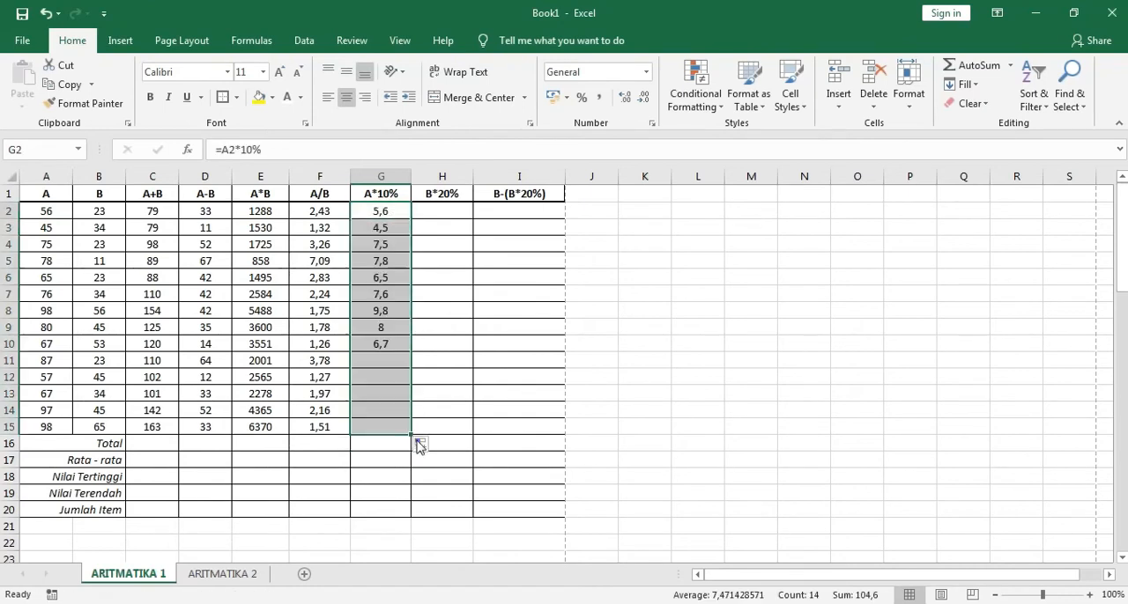
# Enter =B2*20% in H2 and fill the formula down the B*20% column to H15, clearing the extra formula in H16
pyautogui.click(456, 211)
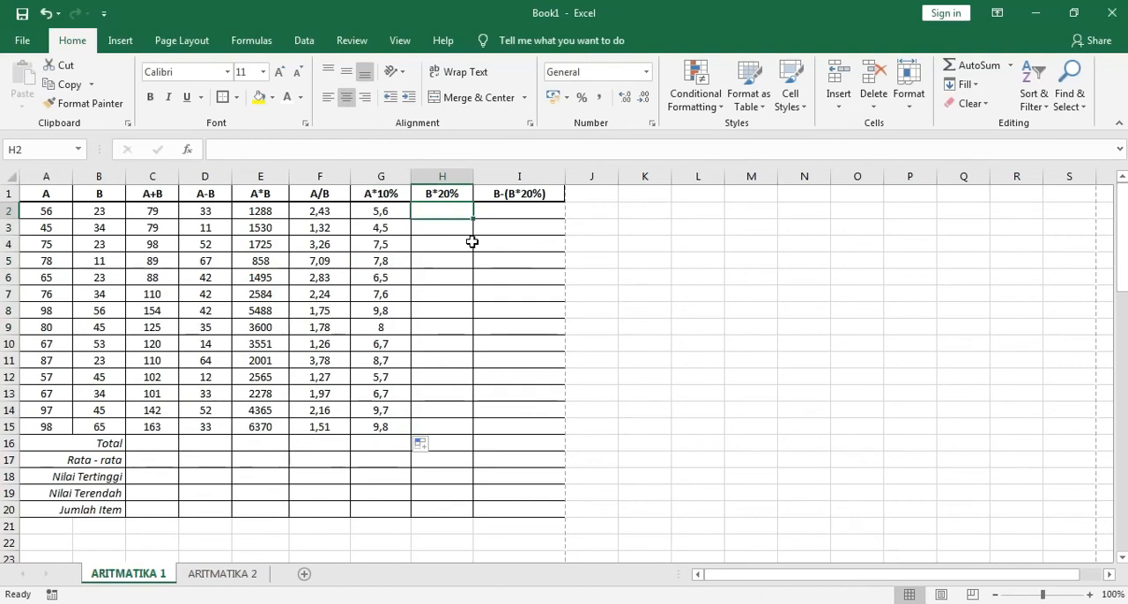
pyautogui.write('=')
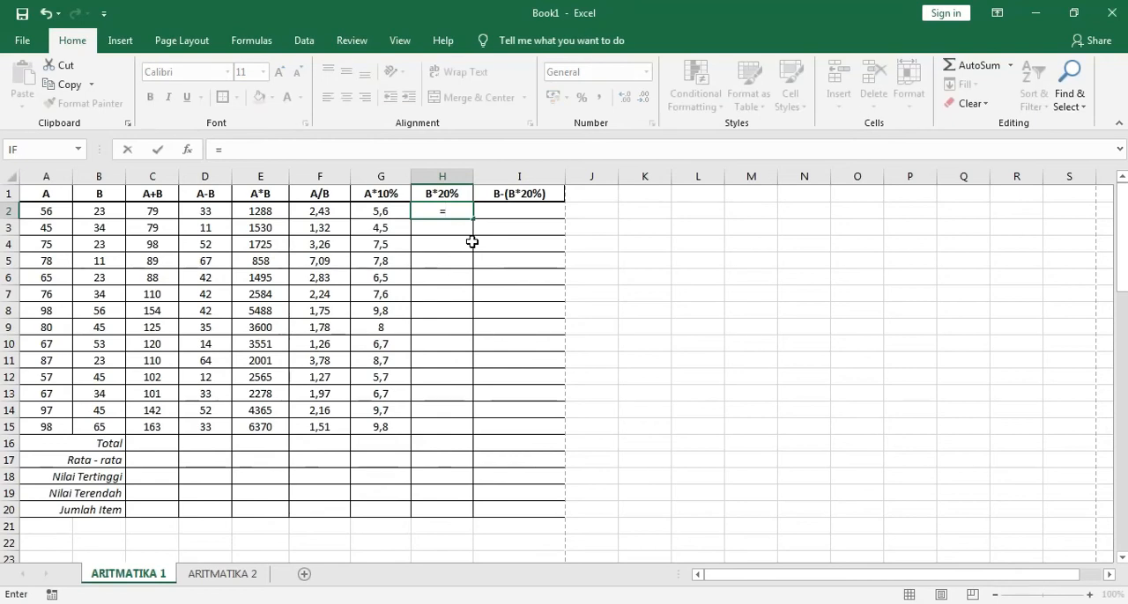
pyautogui.click(107, 212)
pyautogui.write('*20%')
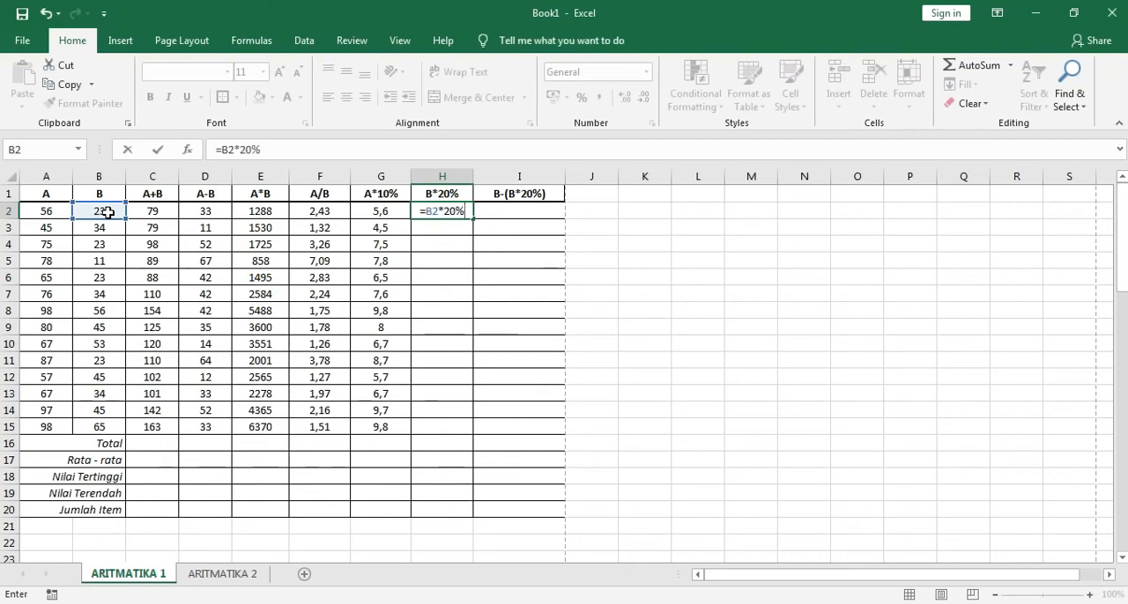
pyautogui.press('Return')
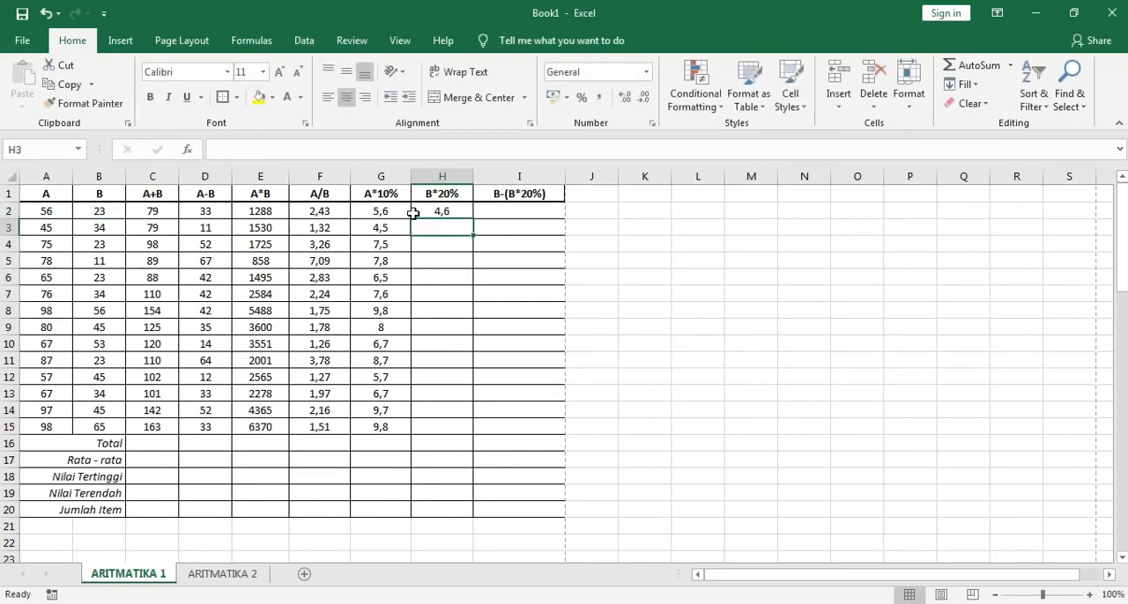
pyautogui.click(451, 214)
pyautogui.moveTo(473, 219); pyautogui.dragTo(411, 443)
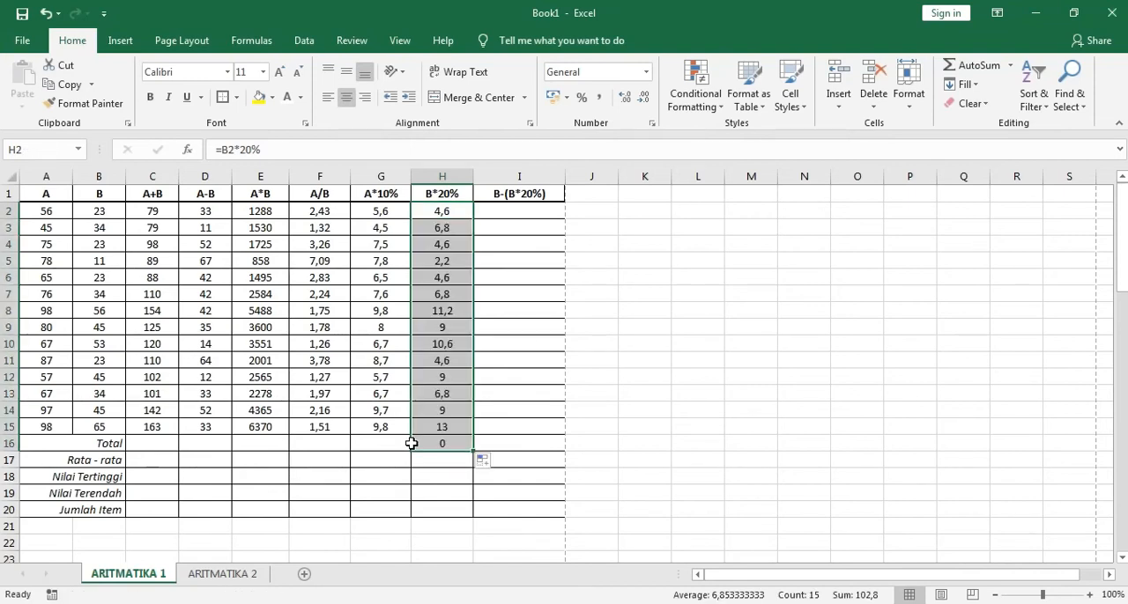
pyautogui.click(458, 443)
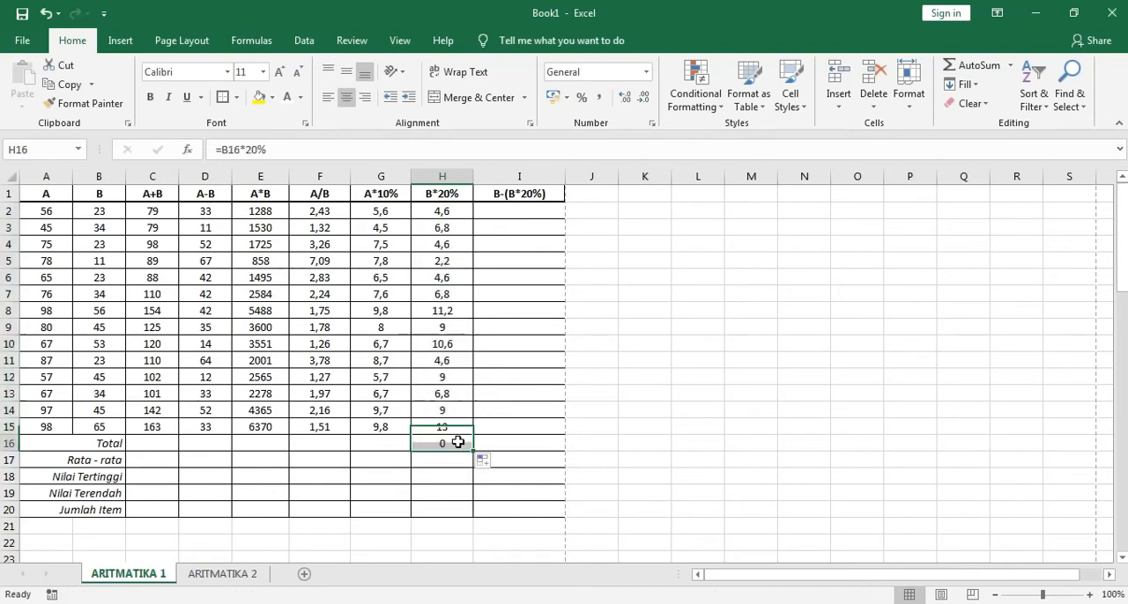
pyautogui.press('Delete')
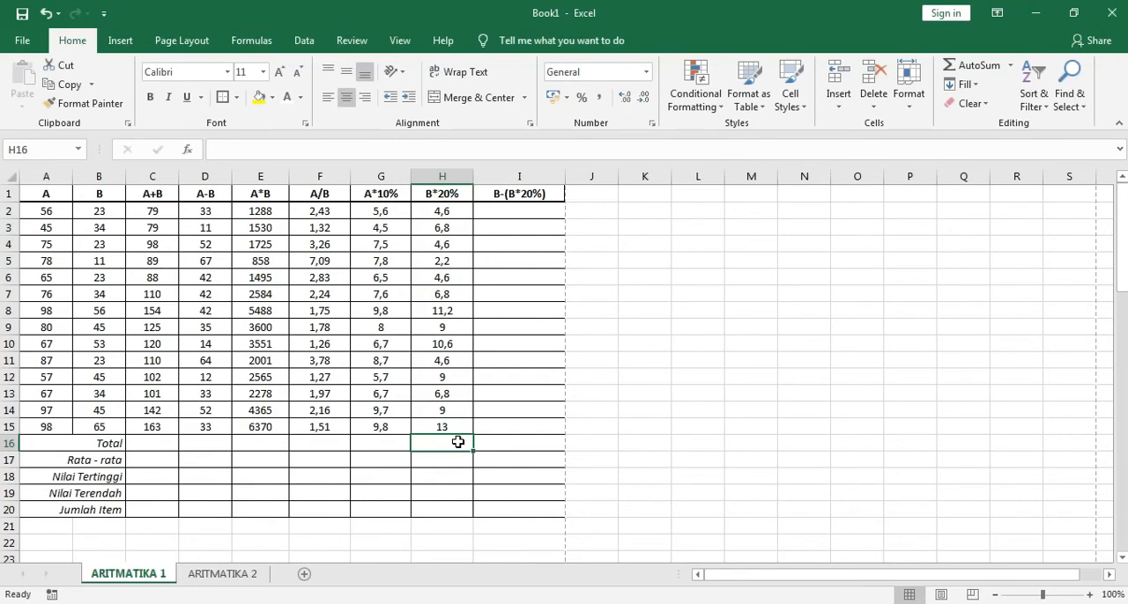
# Enter =B2-(B2*20%) in I2 and fill the formula down the B-(B*20%) column to I15
pyautogui.click(524, 215)
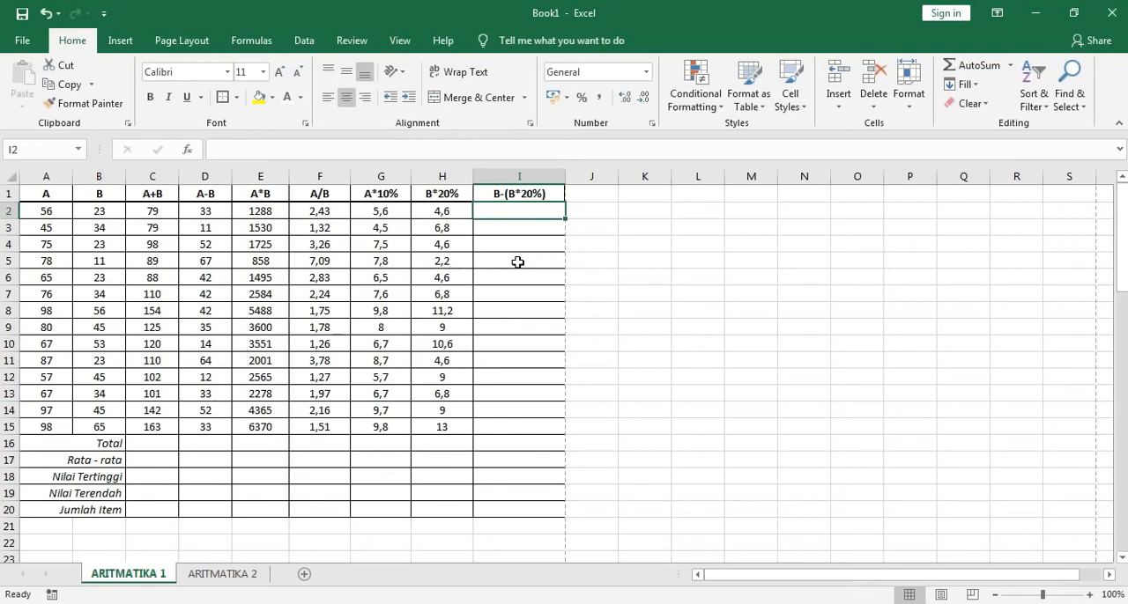
pyautogui.write('=')
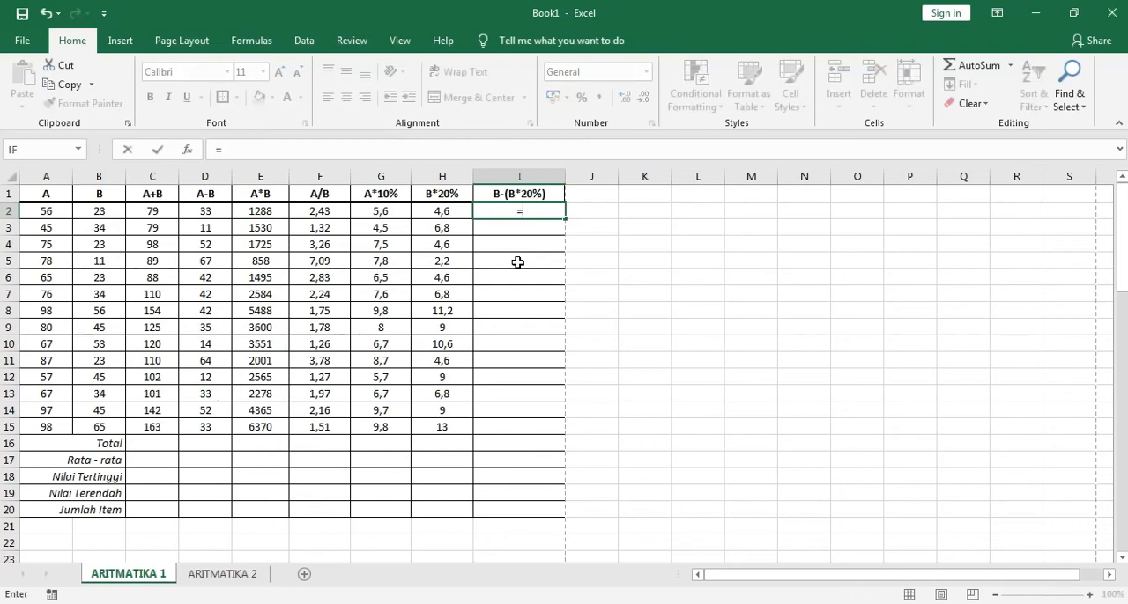
pyautogui.click(89, 210)
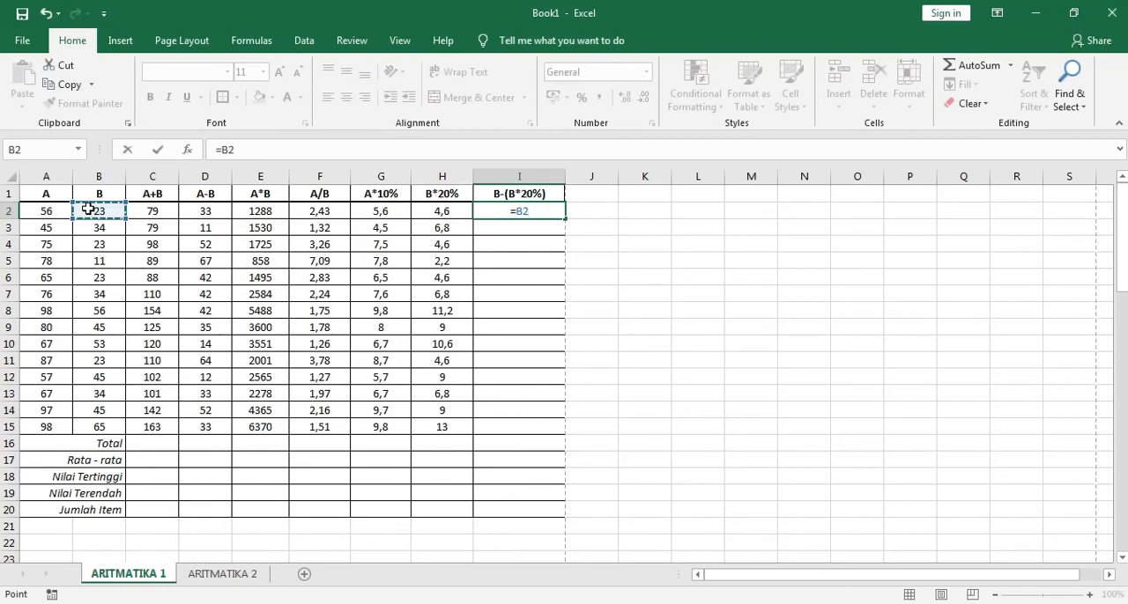
pyautogui.write('-(')
pyautogui.click(105, 212)
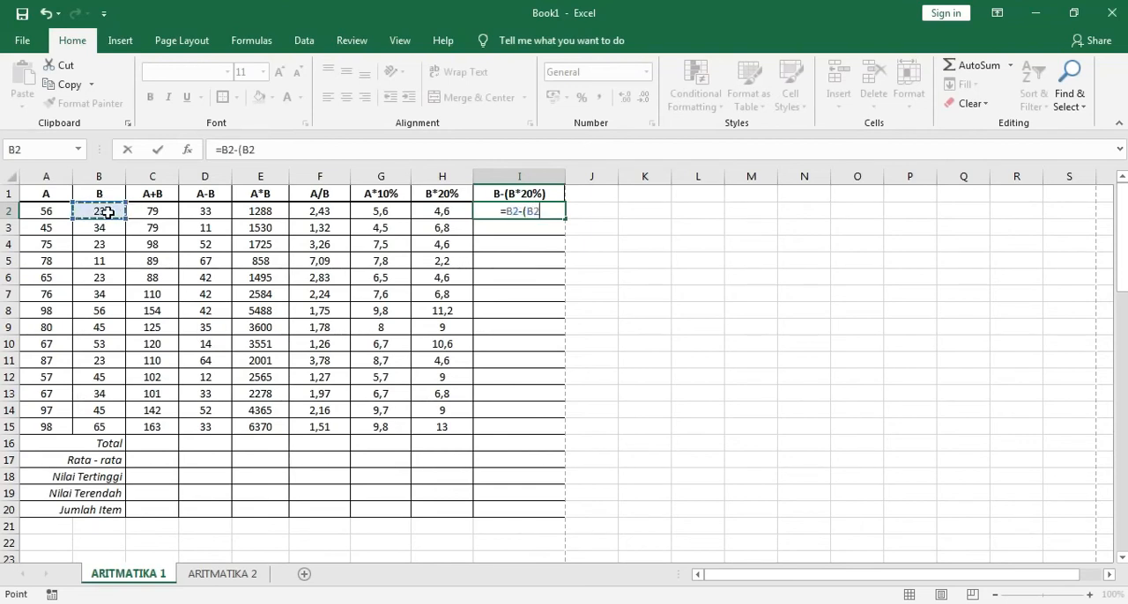
pyautogui.write('*20%')
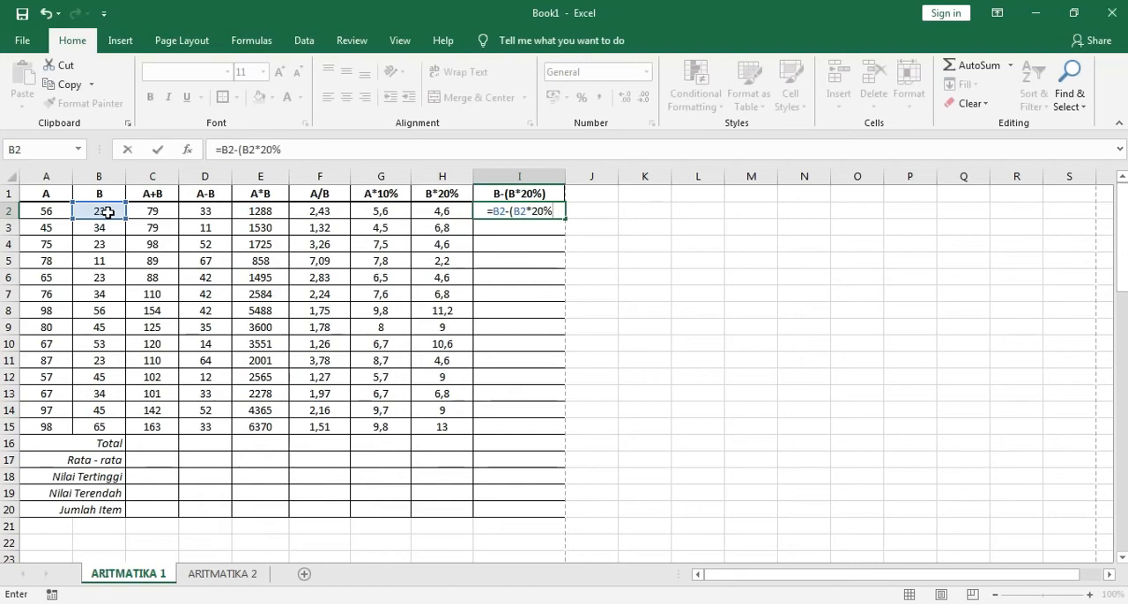
pyautogui.press('Return')
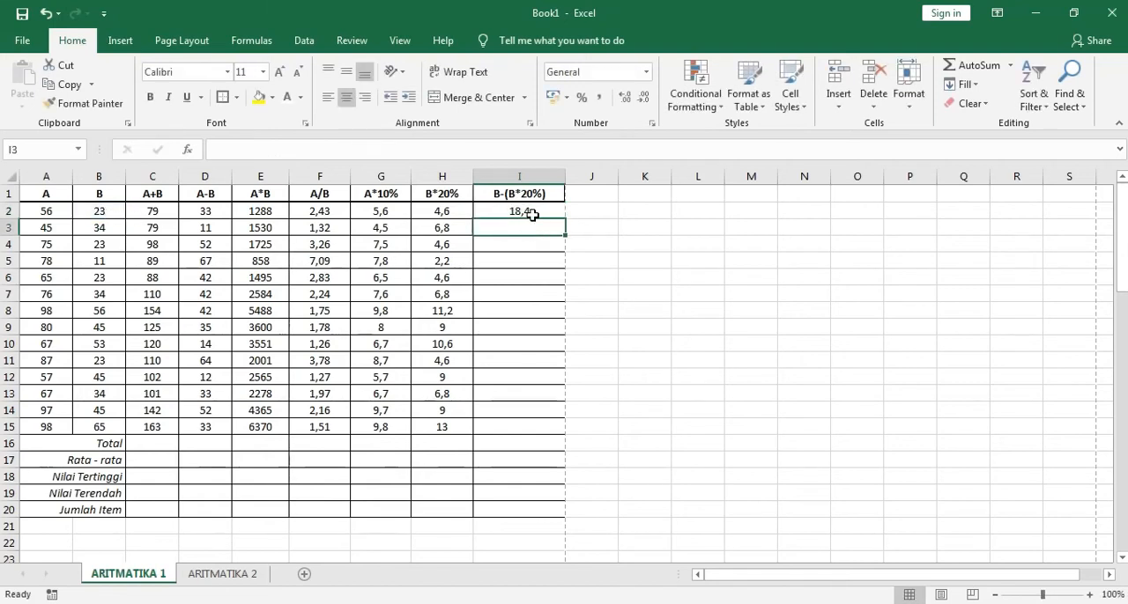
pyautogui.click(531, 214)
pyautogui.moveTo(565, 221); pyautogui.dragTo(528, 441)
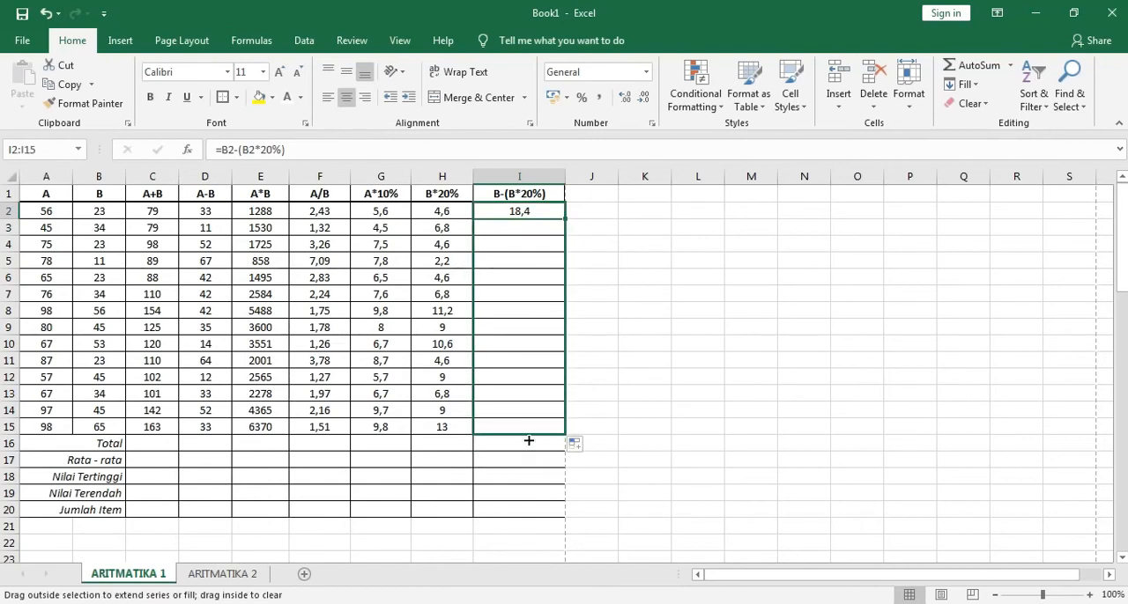
pyautogui.click(597, 415)
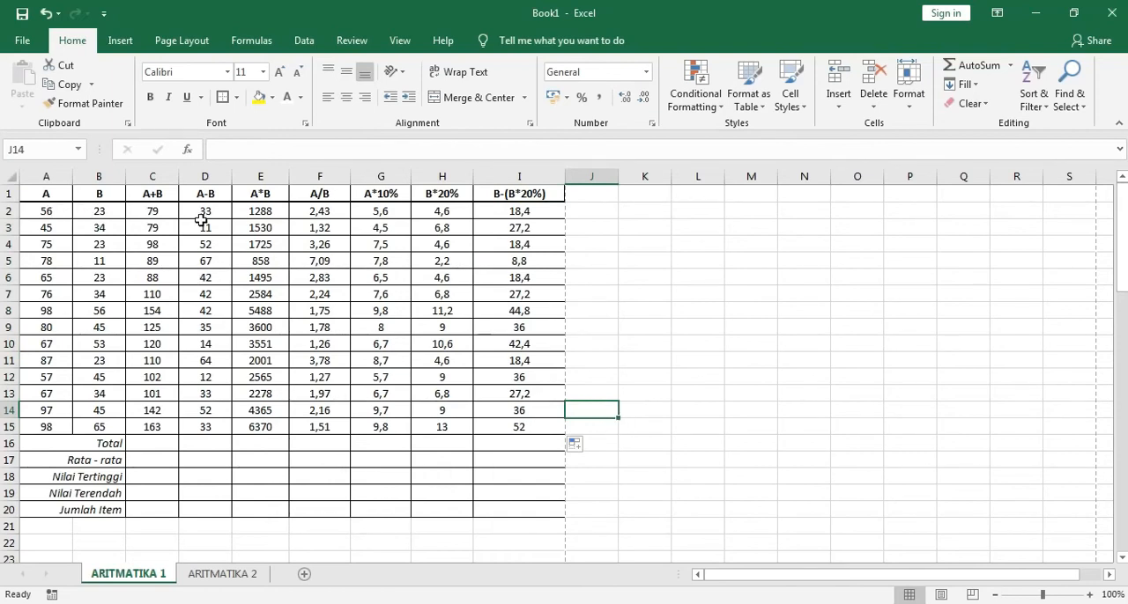
# Make the A and B input values in A2:B15 bold, leaving the formula results in regular weight
pyautogui.moveTo(57, 213); pyautogui.dragTo(92, 425)
pyautogui.click(150, 97)
pyautogui.click(132, 245)
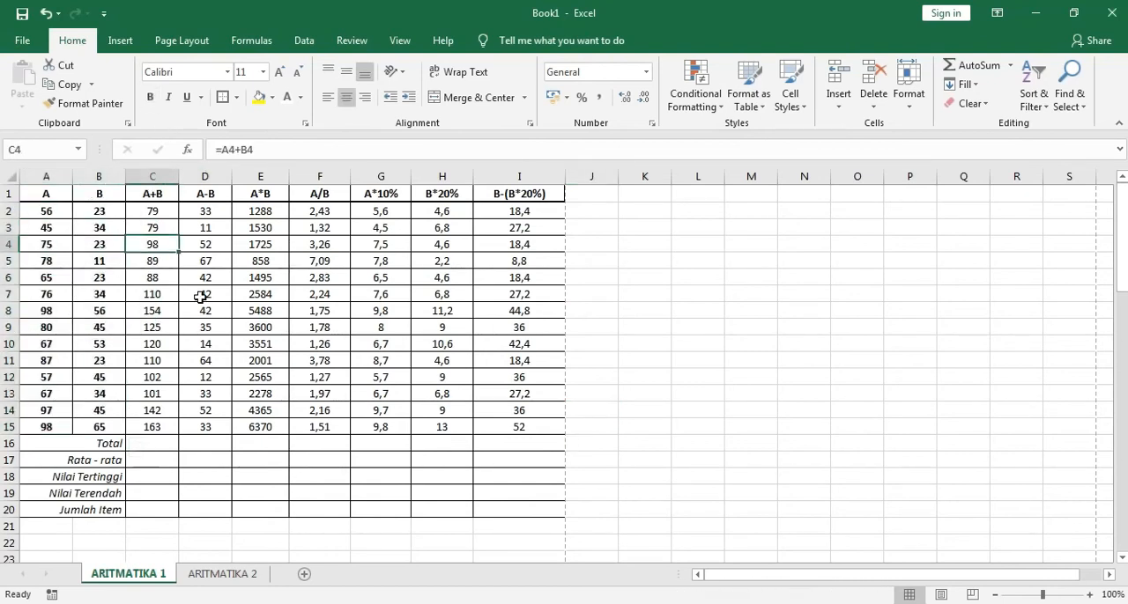
pyautogui.moveTo(158, 214); pyautogui.dragTo(520, 427)
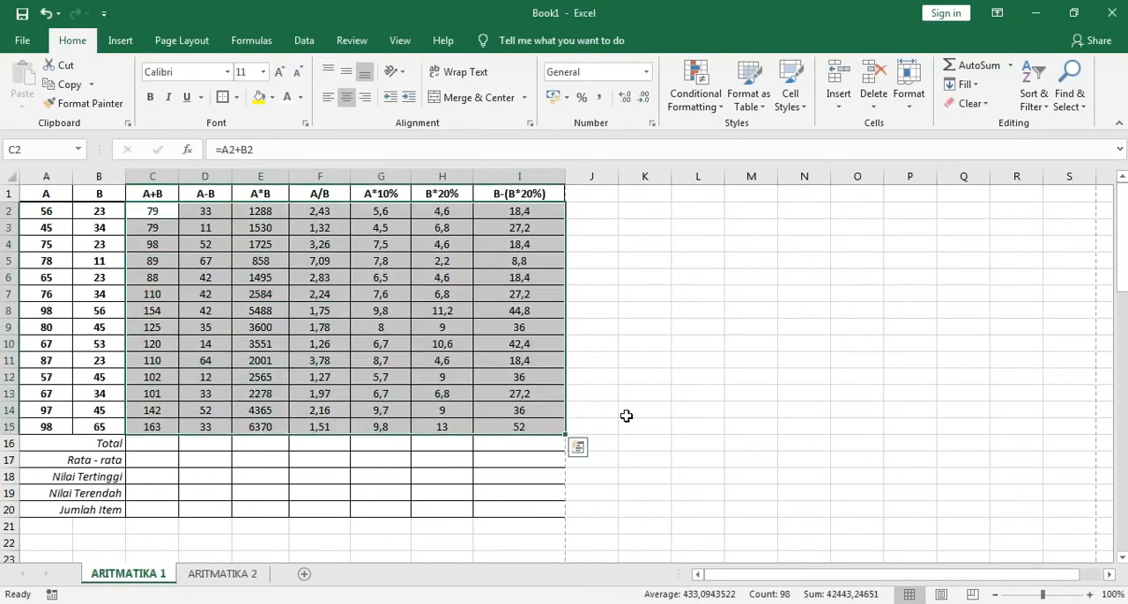
pyautogui.click(626, 416)
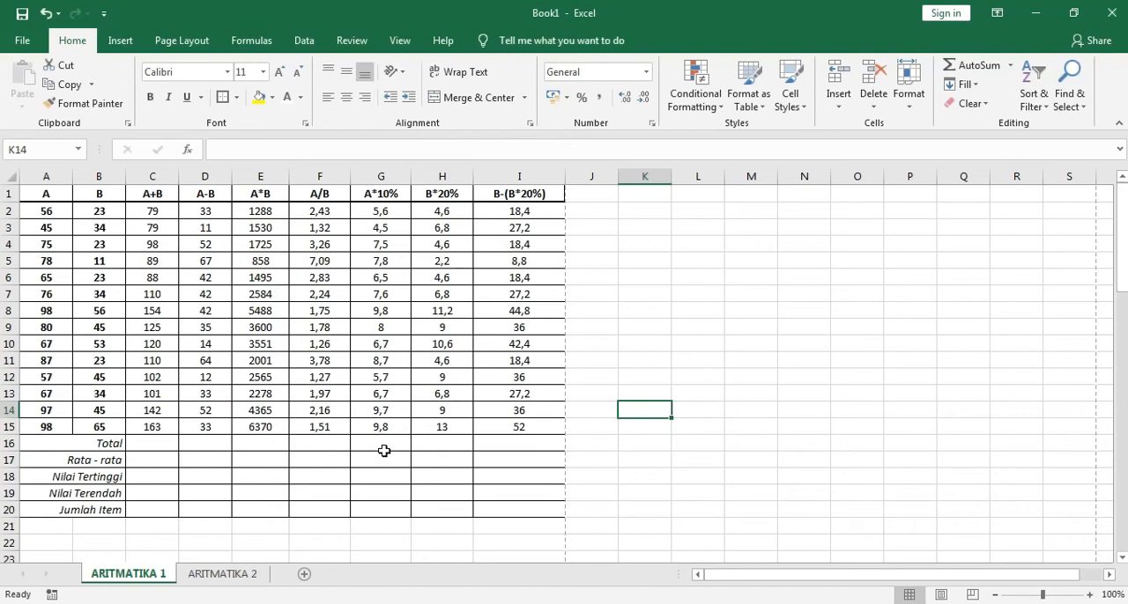
# Use AutoSum to enter =SUM(C2:C15) in C16, the Total cell of the A+B column
pyautogui.click(119, 443)
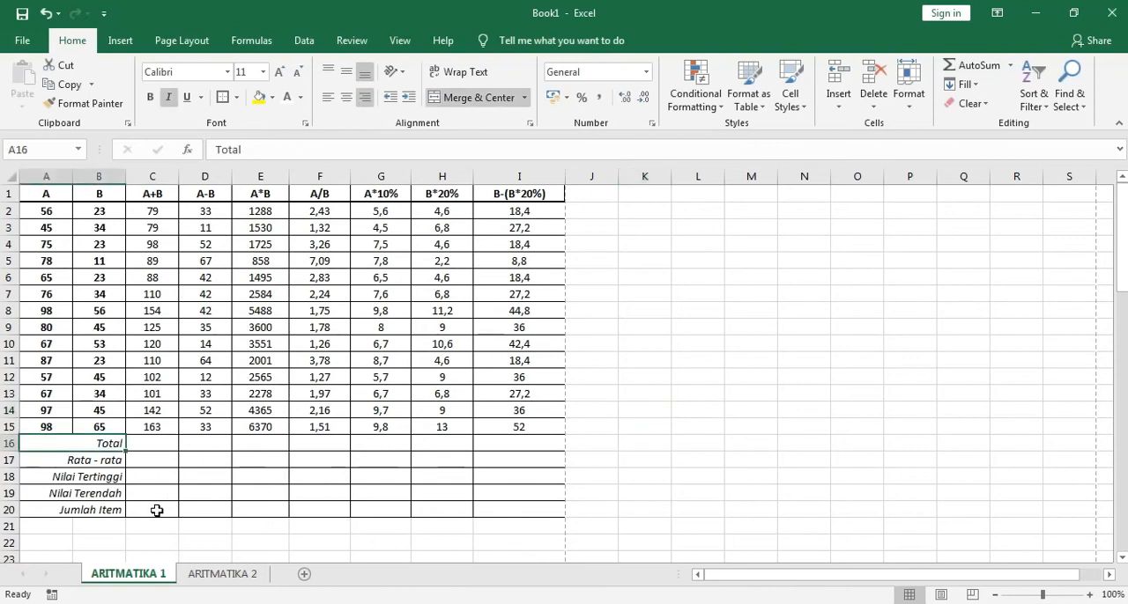
pyautogui.click(151, 443)
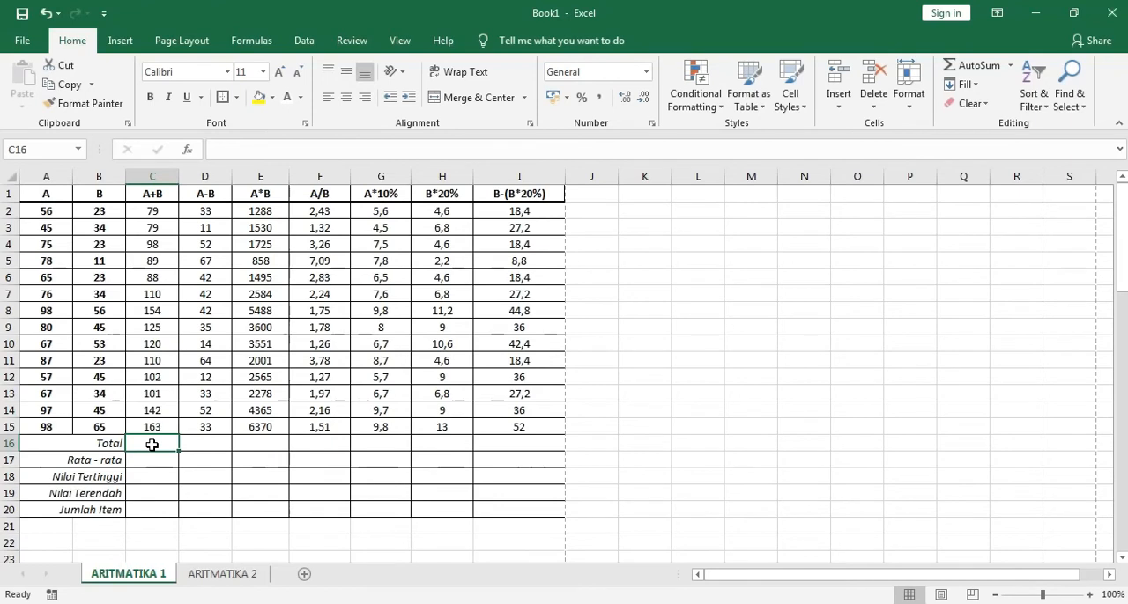
pyautogui.click(204, 444)
pyautogui.click(167, 445)
pyautogui.click(985, 67)
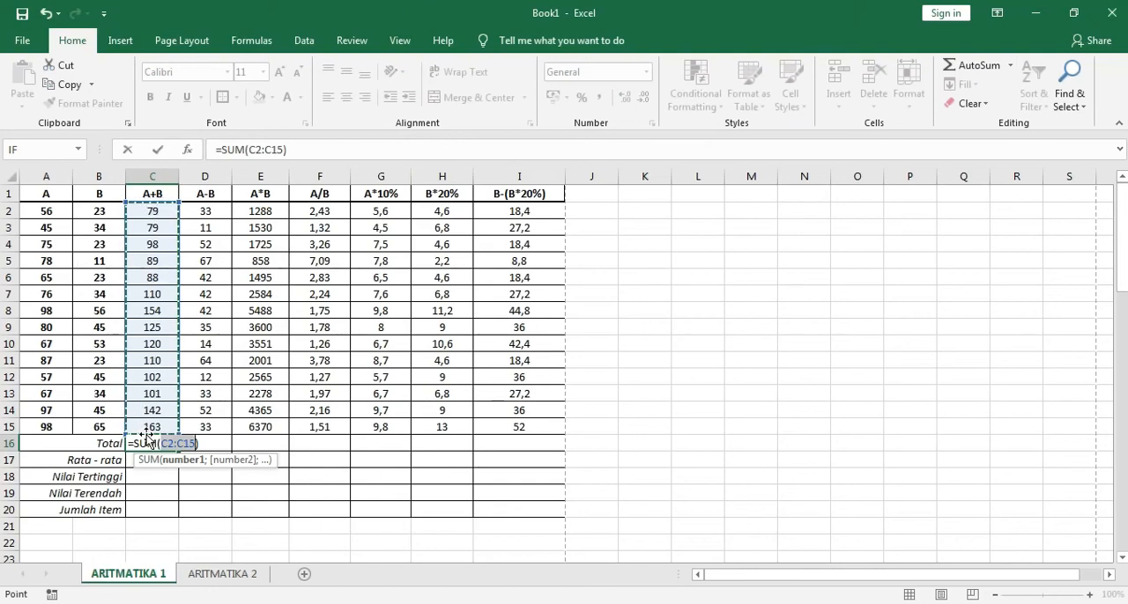
pyautogui.press('Return')
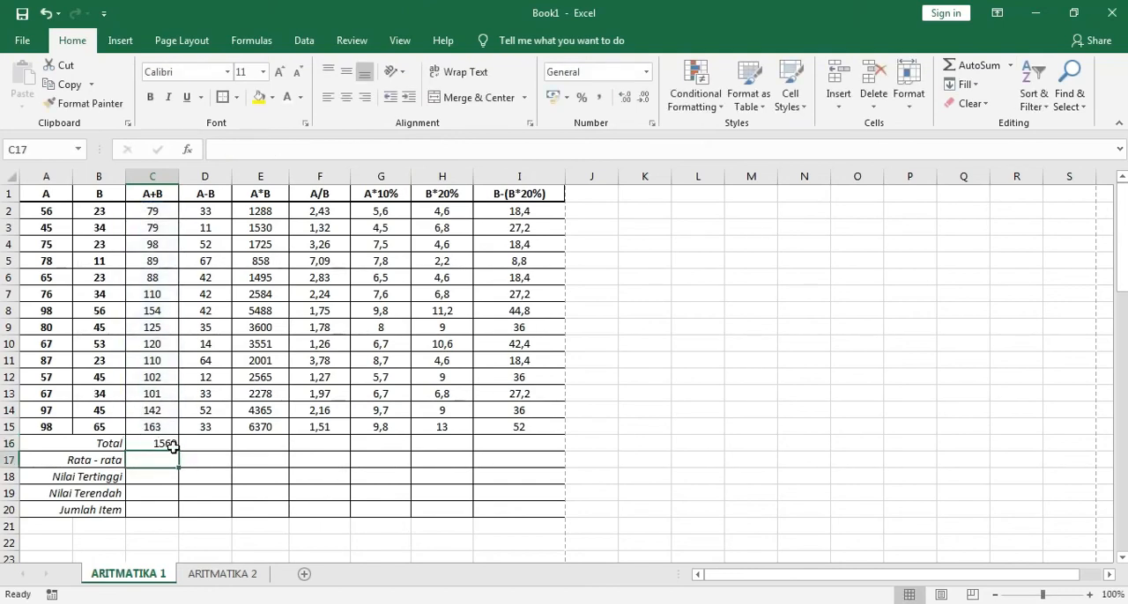
pyautogui.click(170, 444)
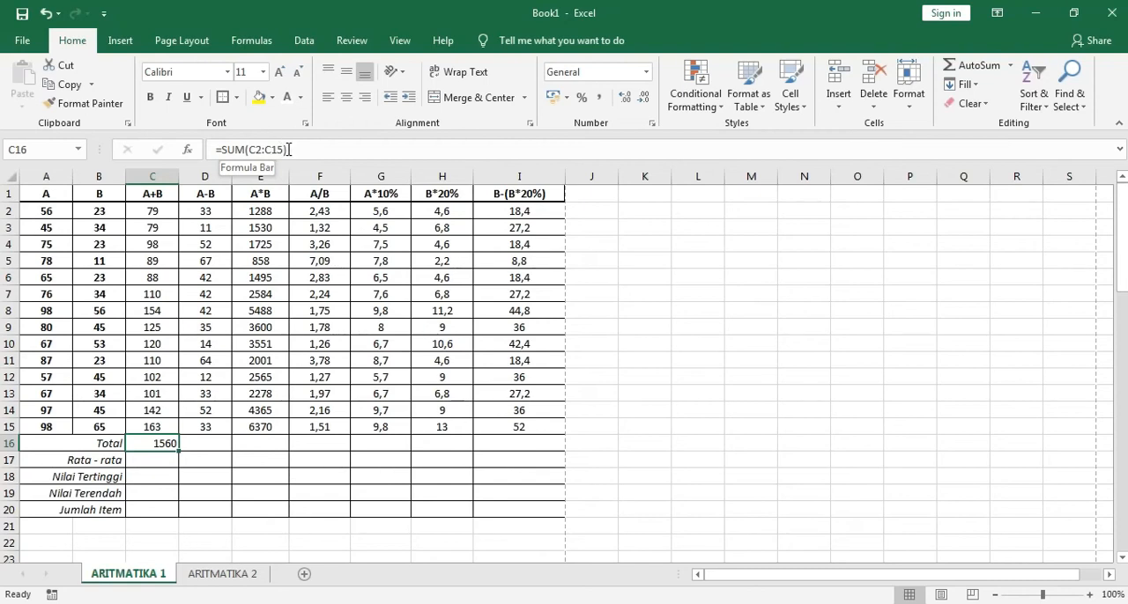
# Fill the SUM formula from C16 across the Total row to I16
pyautogui.click(206, 446)
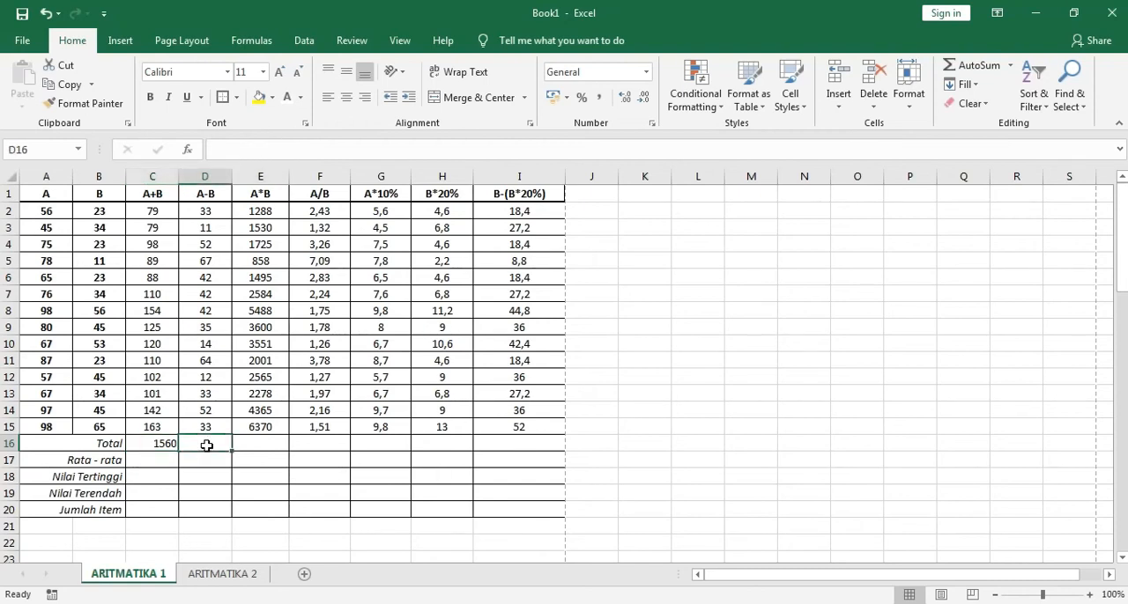
pyautogui.click(161, 444)
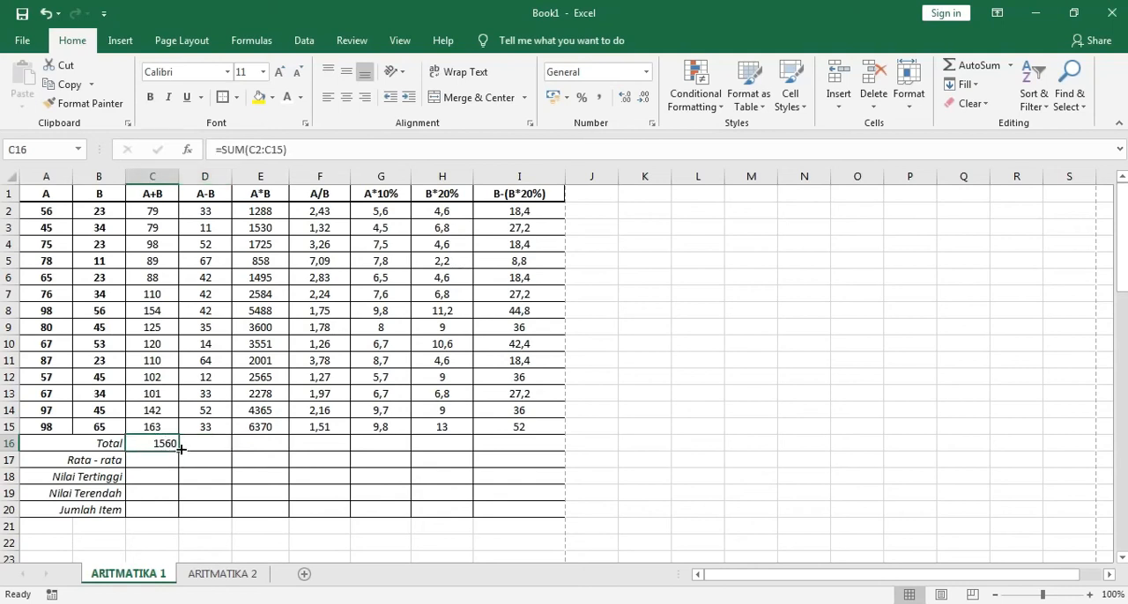
pyautogui.moveTo(177, 451); pyautogui.dragTo(531, 449)
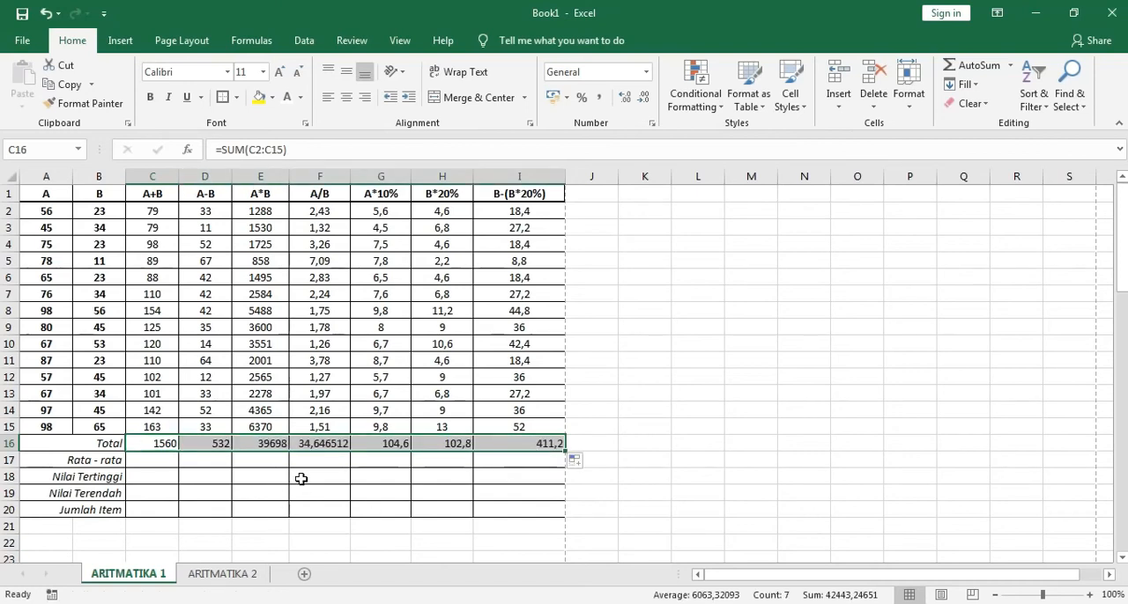
# Reduce the A/B total in F16 to two decimal places
pyautogui.click(317, 445)
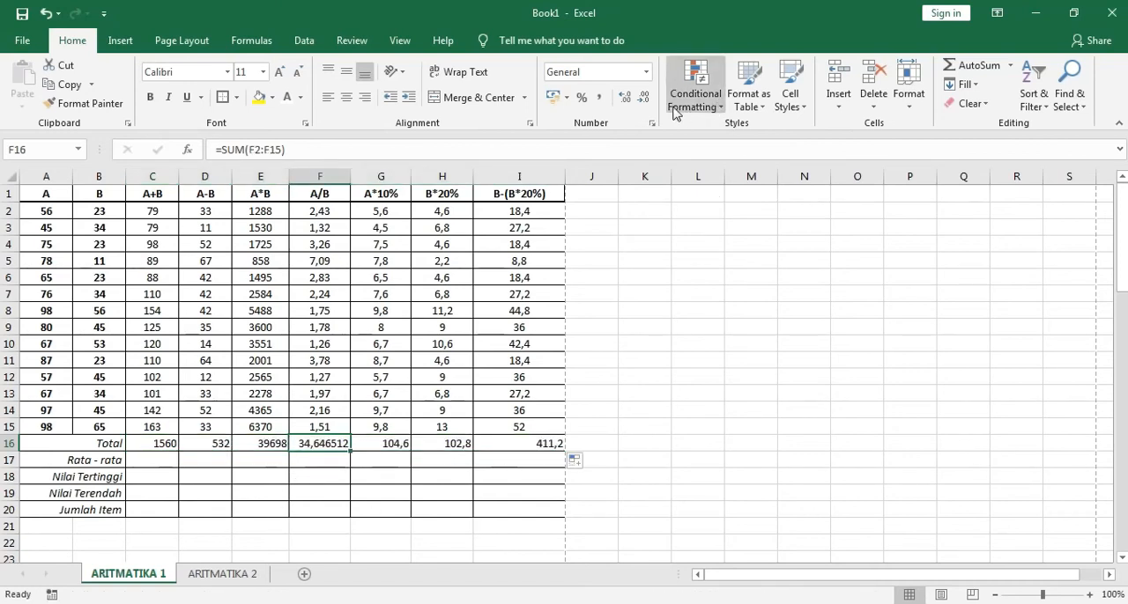
pyautogui.click(644, 97)
pyautogui.click(644, 97)
pyautogui.click(649, 99)
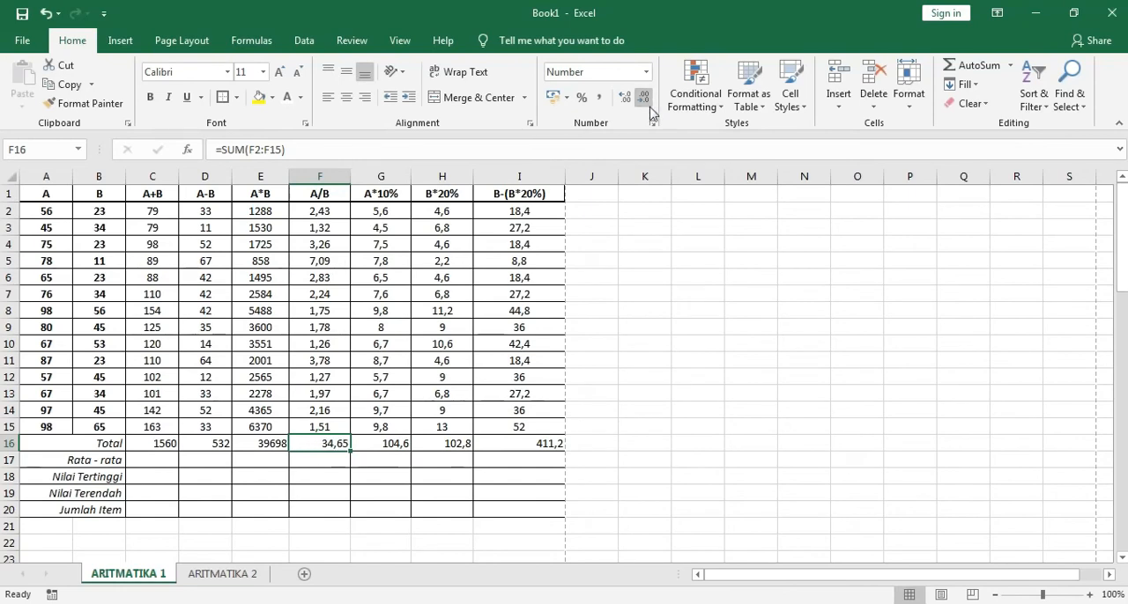
pyautogui.moveTo(166, 446); pyautogui.dragTo(459, 445)
pyautogui.moveTo(696, 424); pyautogui.dragTo(696, 412)
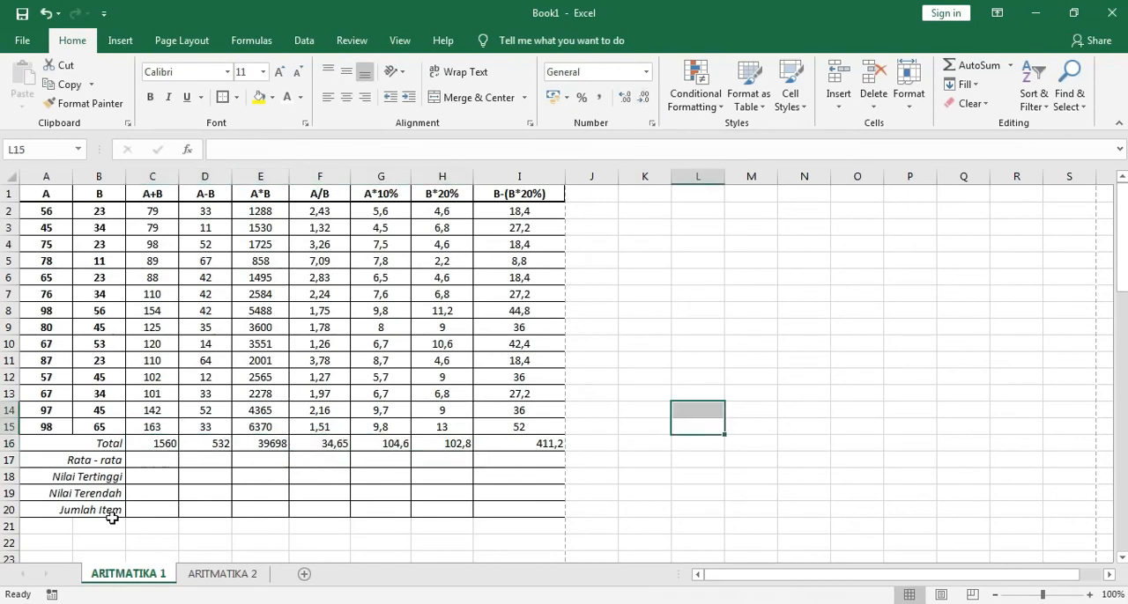
# Insert the Average function in C17 of the Rata - rata row, correcting its range so it reads =AVERAGE(C2:C15)
pyautogui.click(146, 461)
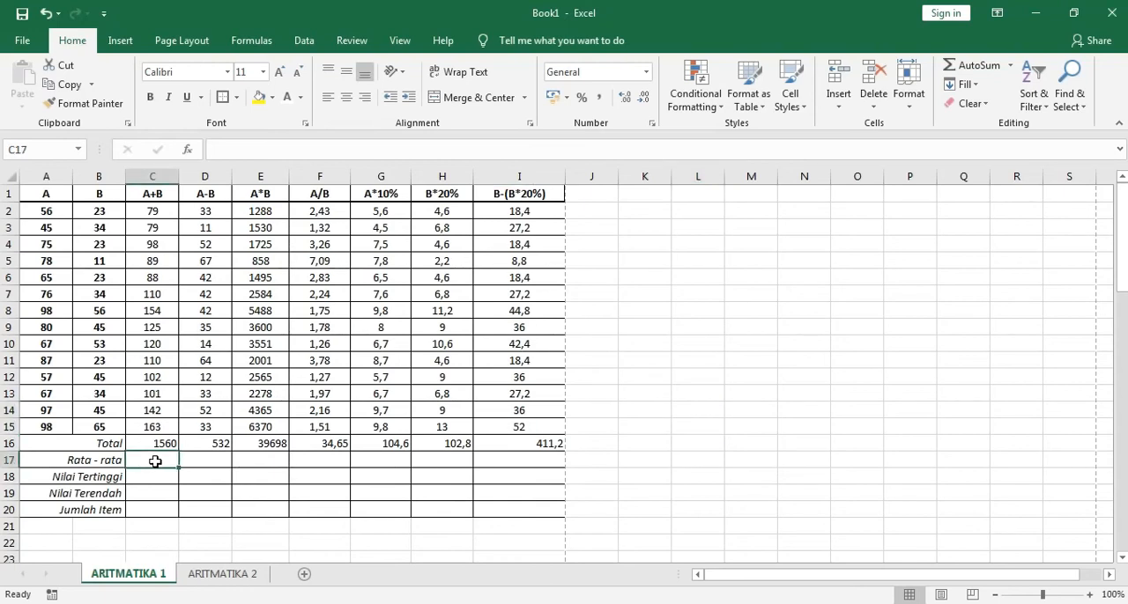
pyautogui.click(1009, 65)
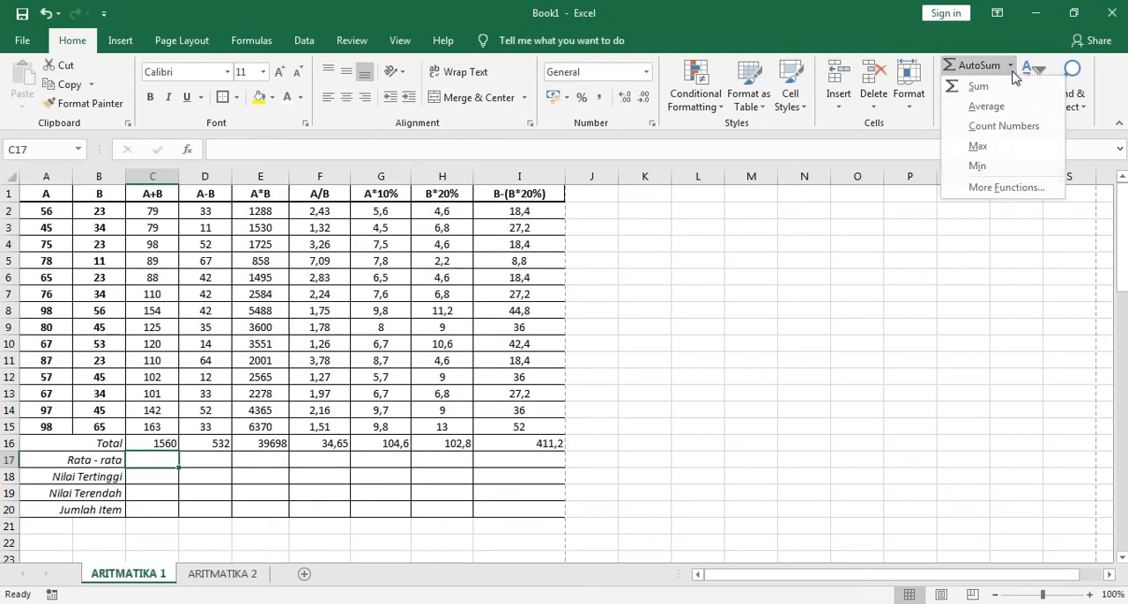
pyautogui.click(986, 106)
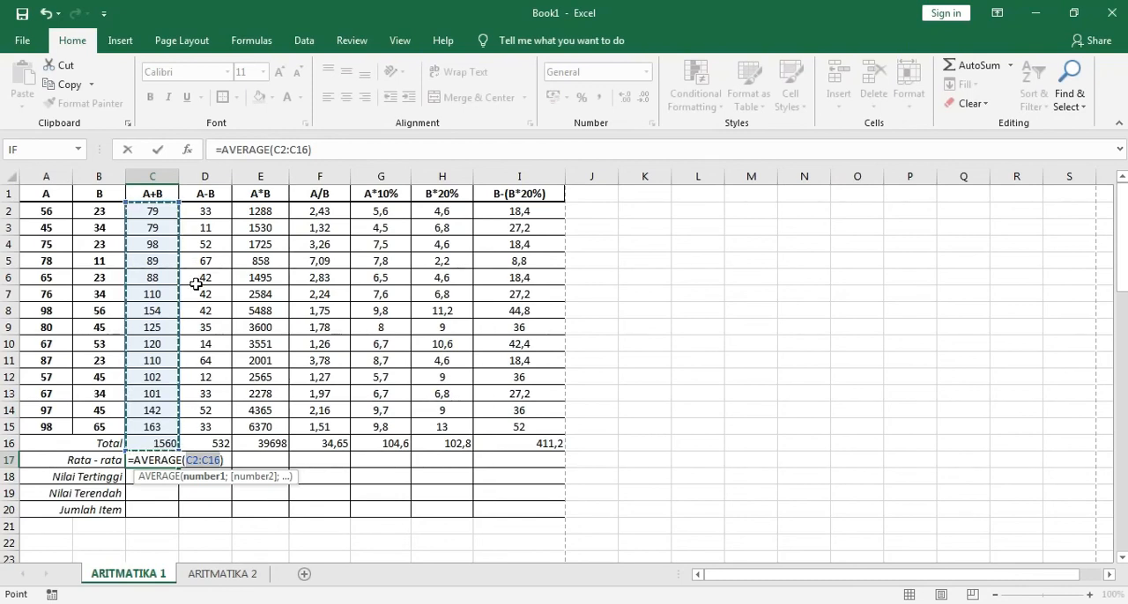
pyautogui.click(163, 211)
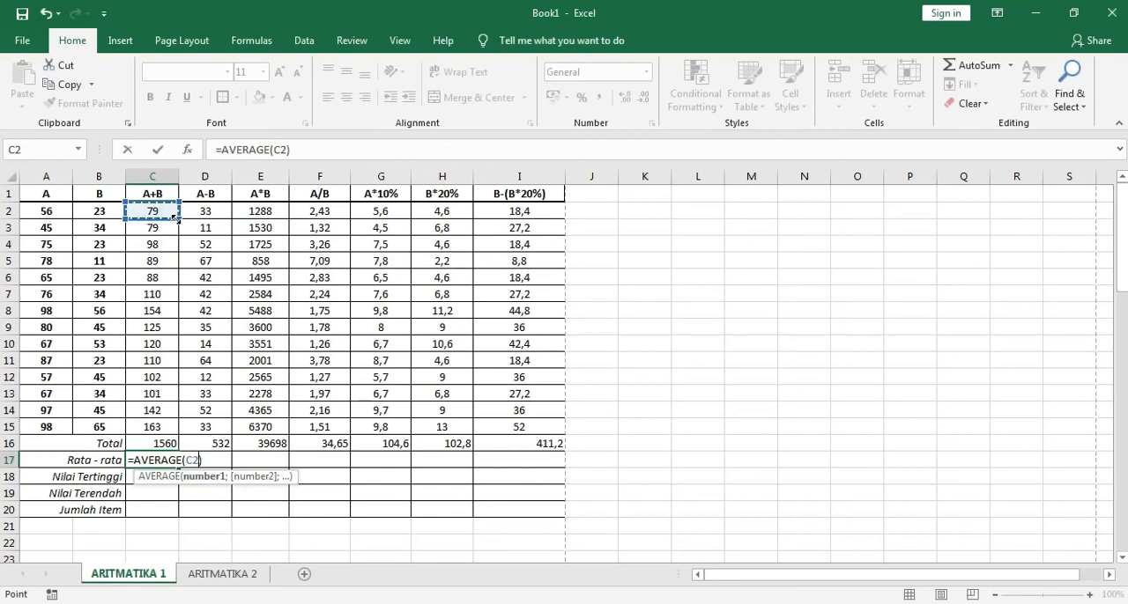
pyautogui.moveTo(177, 221); pyautogui.dragTo(126, 433)
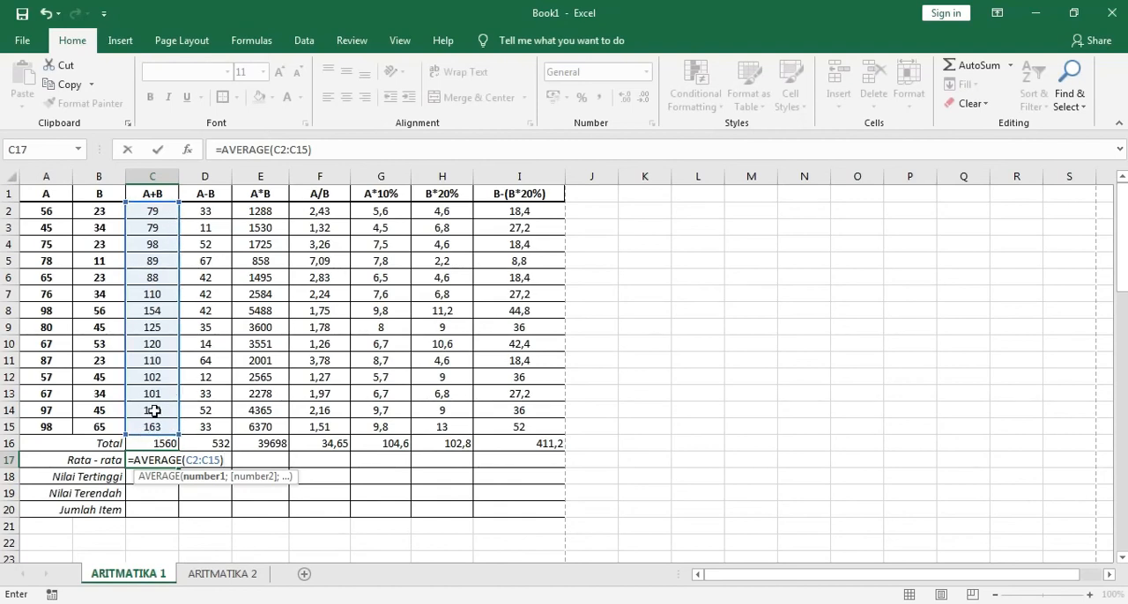
pyautogui.press('Return')
pyautogui.click(167, 460)
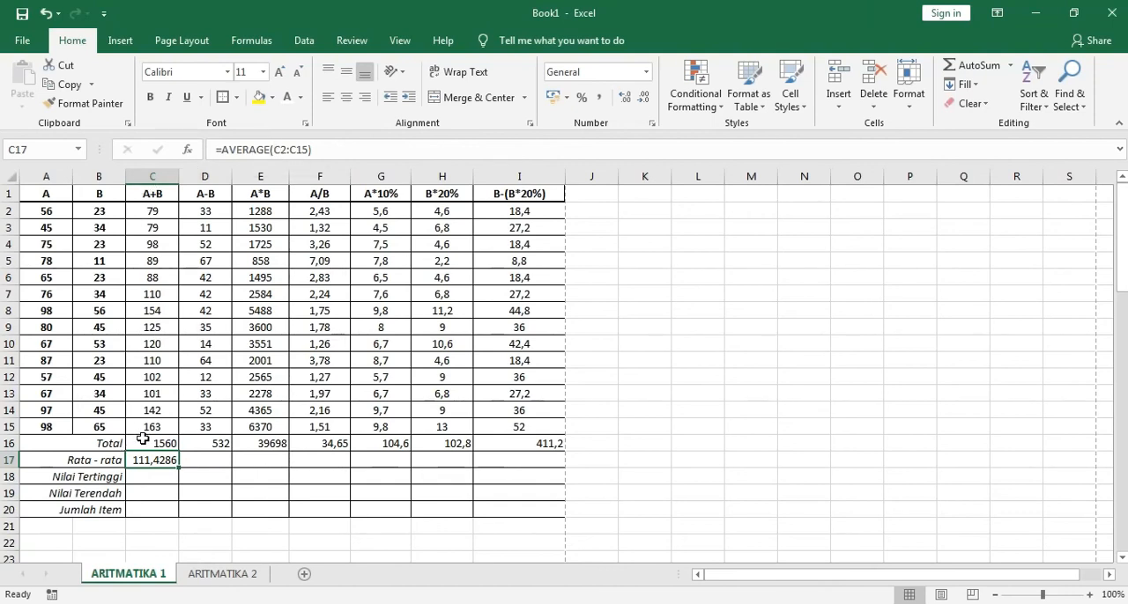
# Fill the AVERAGE formula from C17 across the Rata - rata row to I17
pyautogui.click(204, 461)
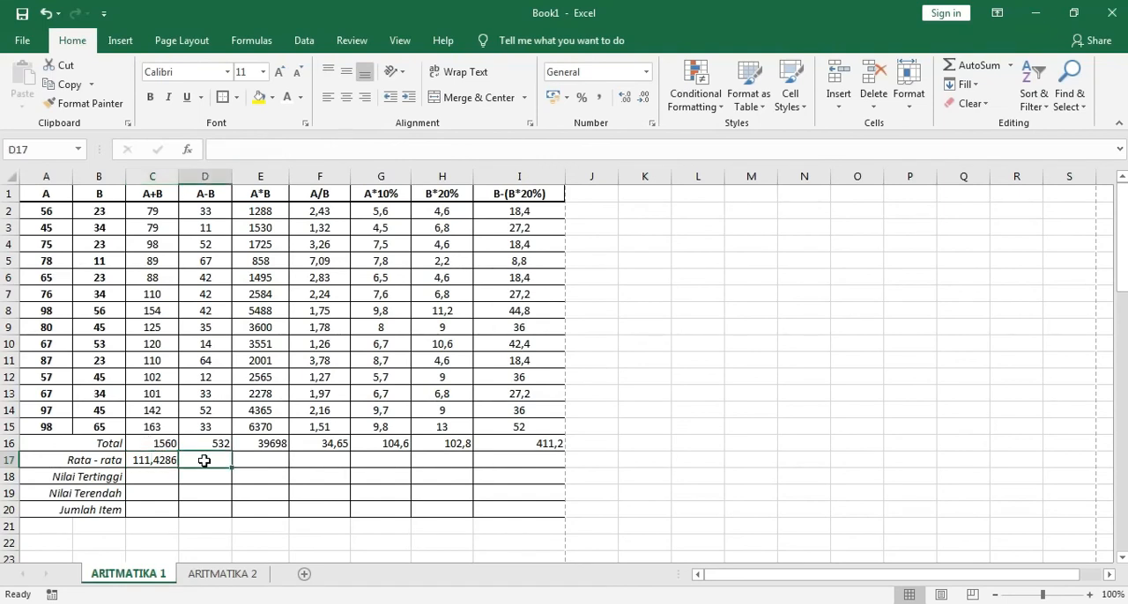
pyautogui.click(164, 464)
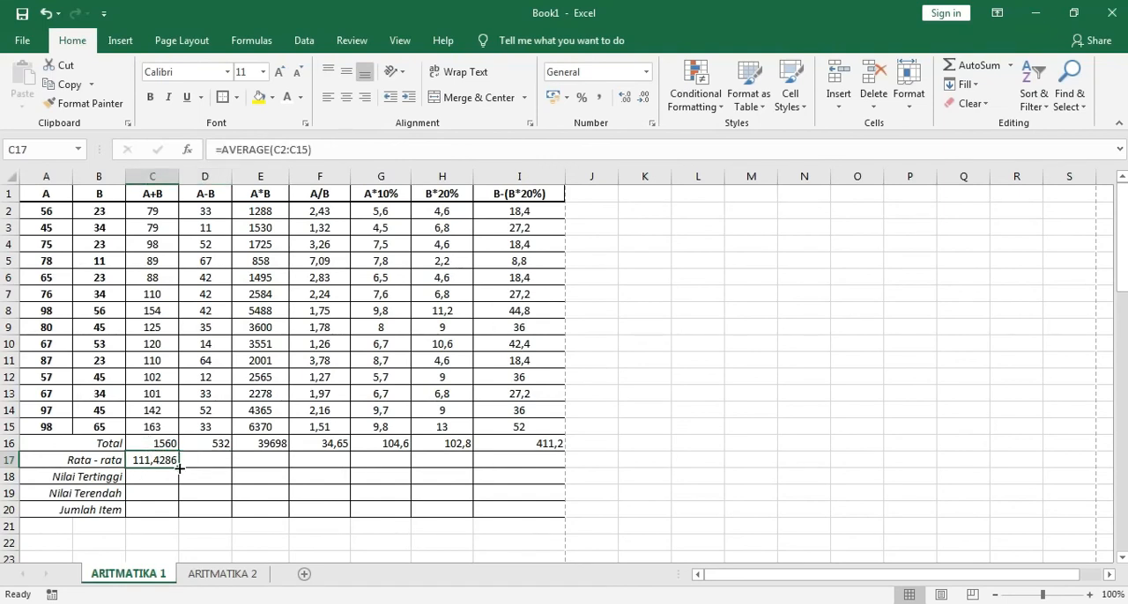
pyautogui.moveTo(179, 467); pyautogui.dragTo(556, 466)
pyautogui.click(438, 496)
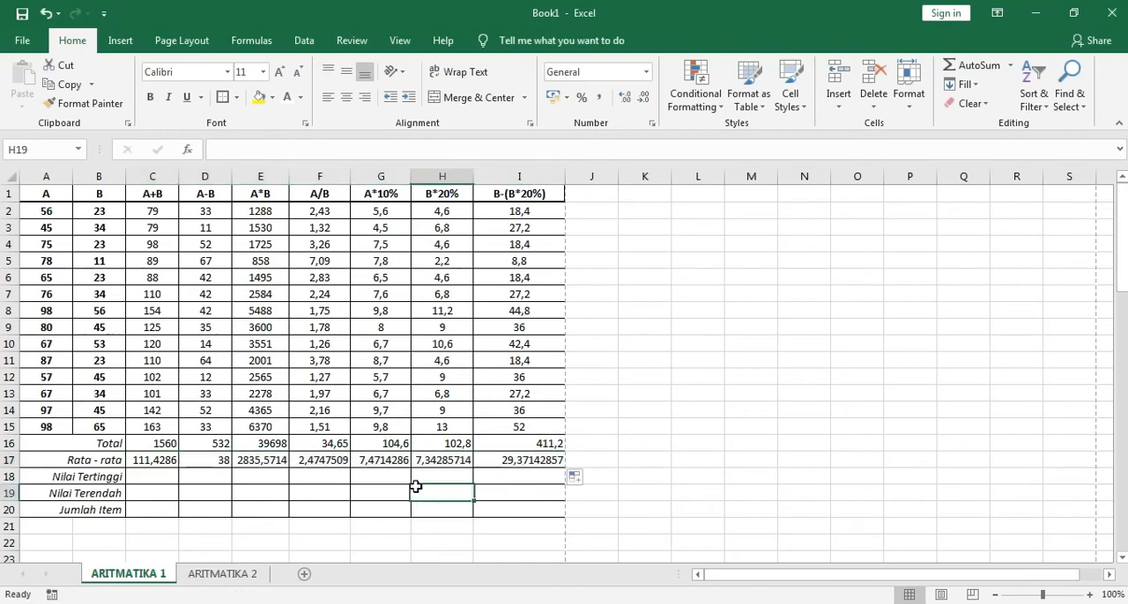
pyautogui.click(167, 464)
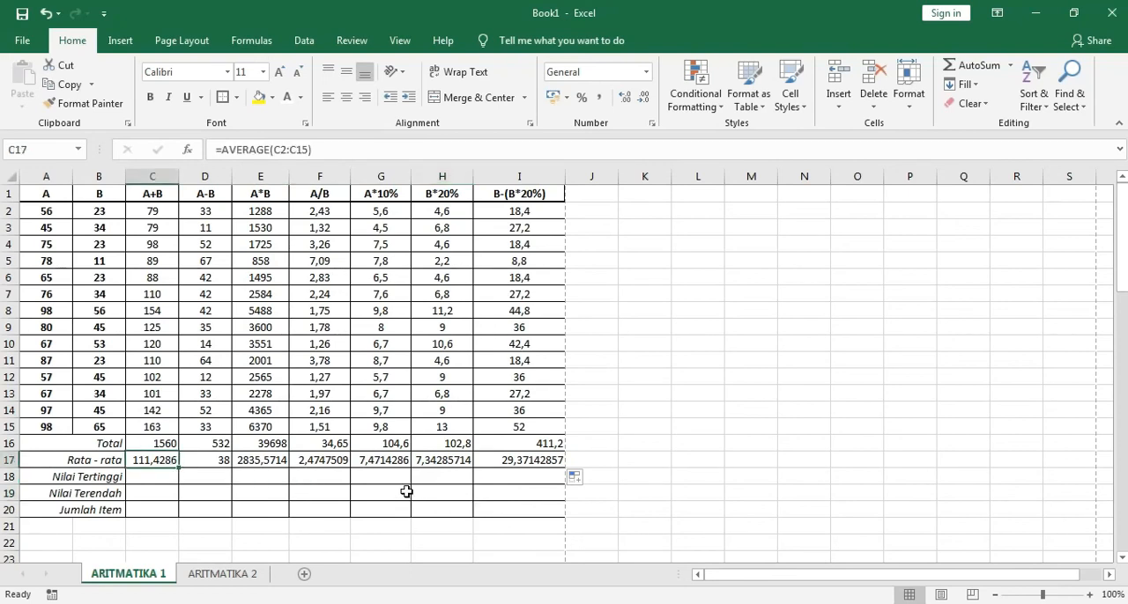
# Insert the Max function in C18 of the Nilai Tertinggi row, correcting its range so it reads =MAX(C2:C15)
pyautogui.click(161, 477)
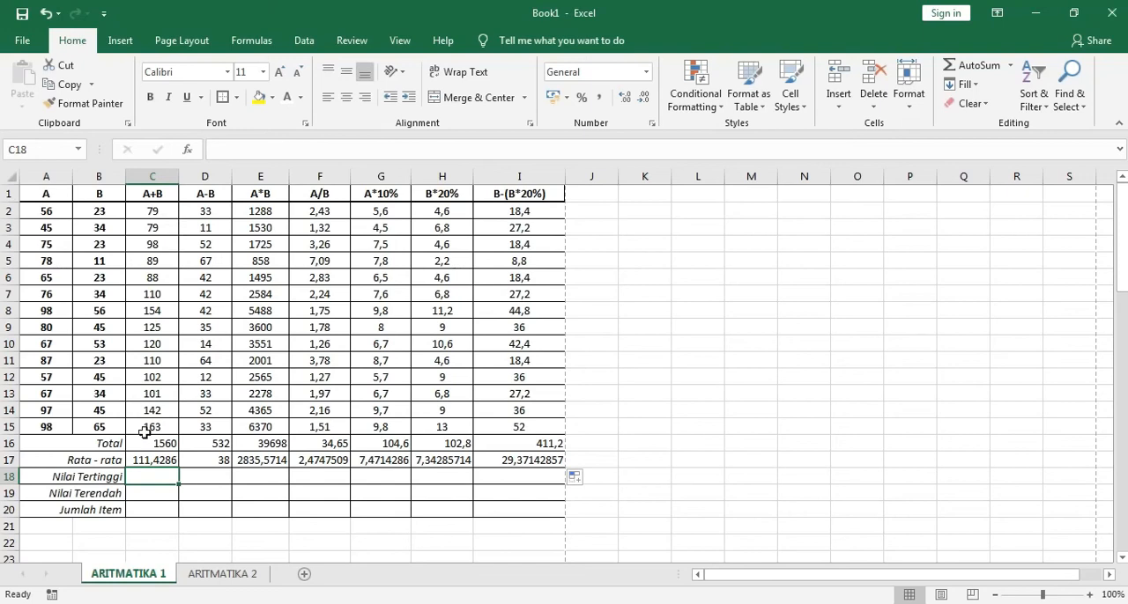
pyautogui.moveTo(155, 212); pyautogui.dragTo(144, 426)
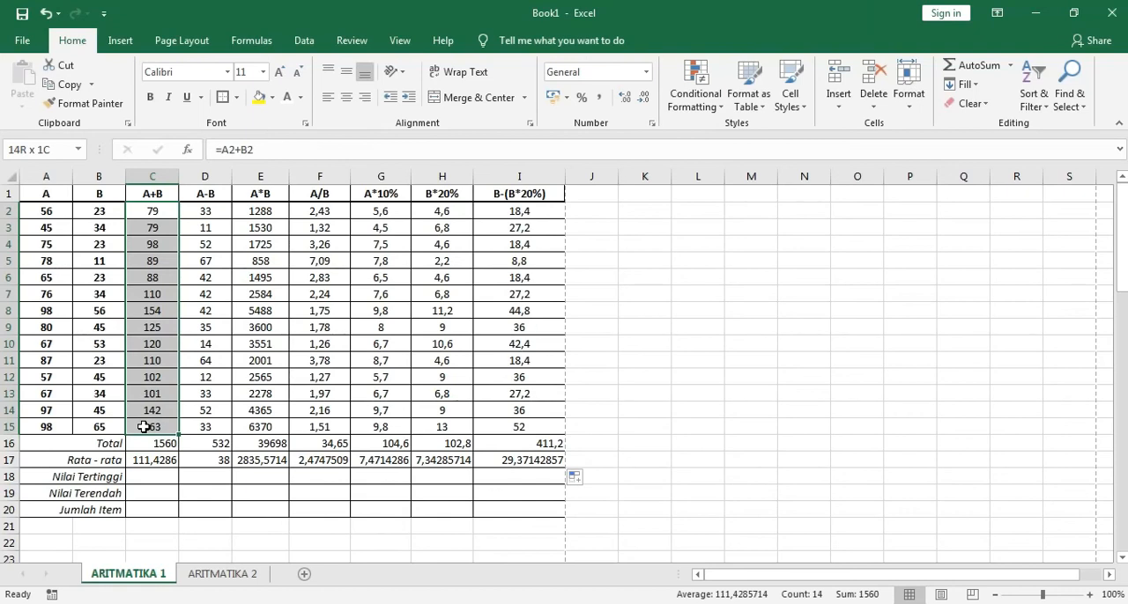
pyautogui.moveTo(143, 427); pyautogui.dragTo(144, 426)
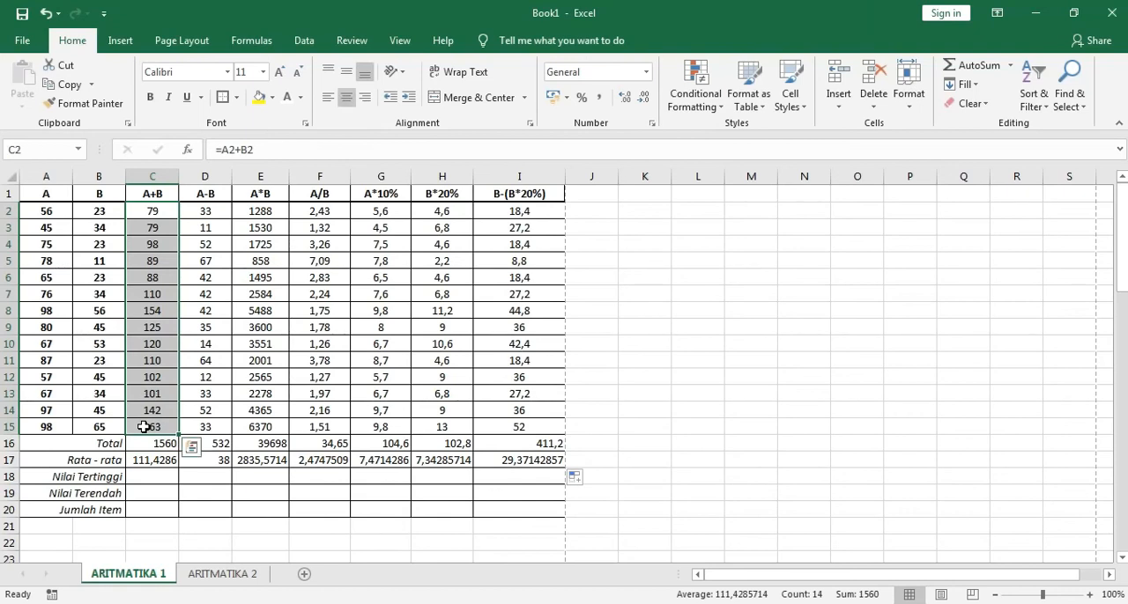
pyautogui.click(155, 476)
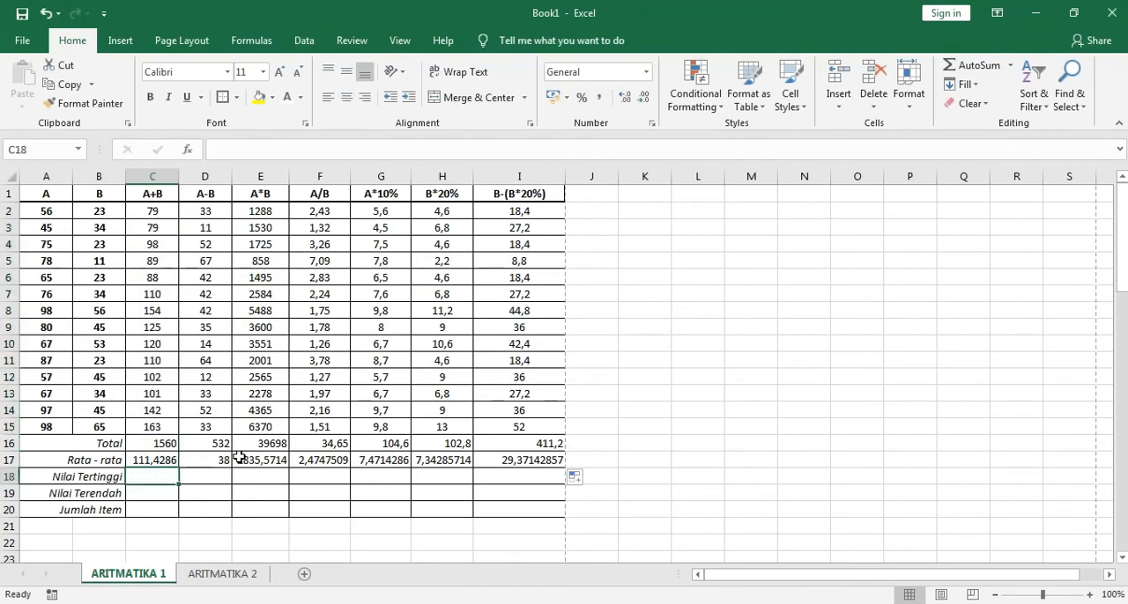
pyautogui.click(1010, 68)
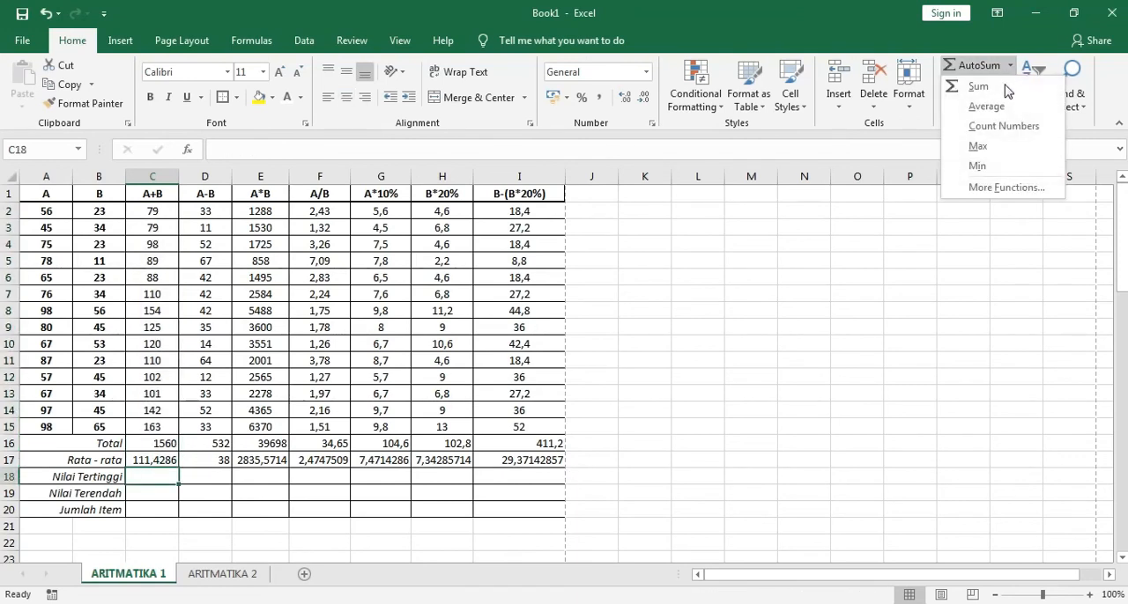
pyautogui.click(980, 147)
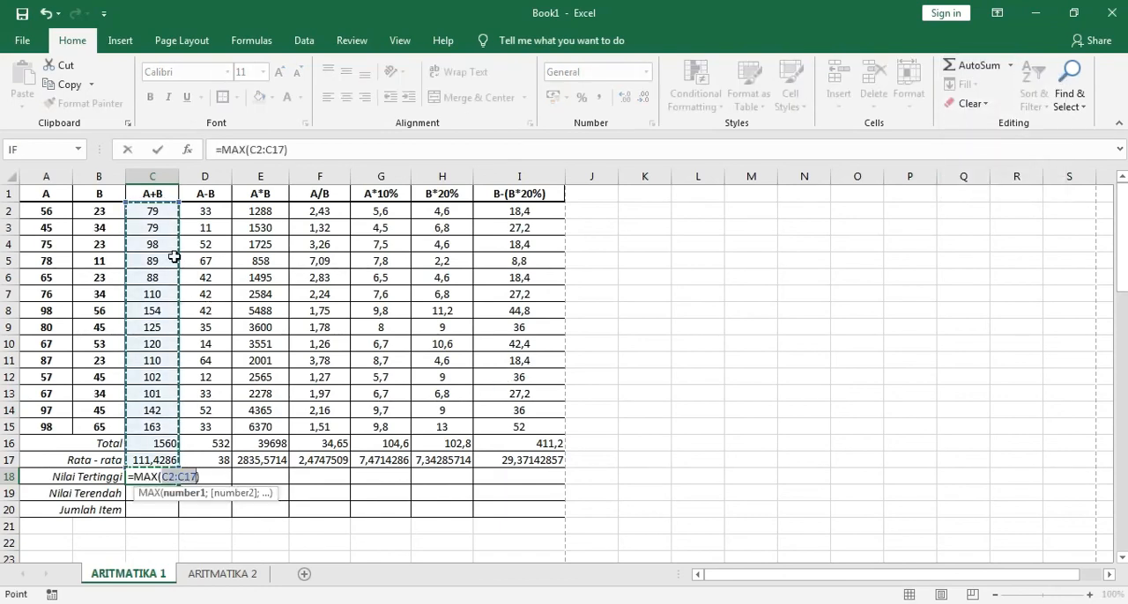
pyautogui.moveTo(164, 215); pyautogui.dragTo(150, 427)
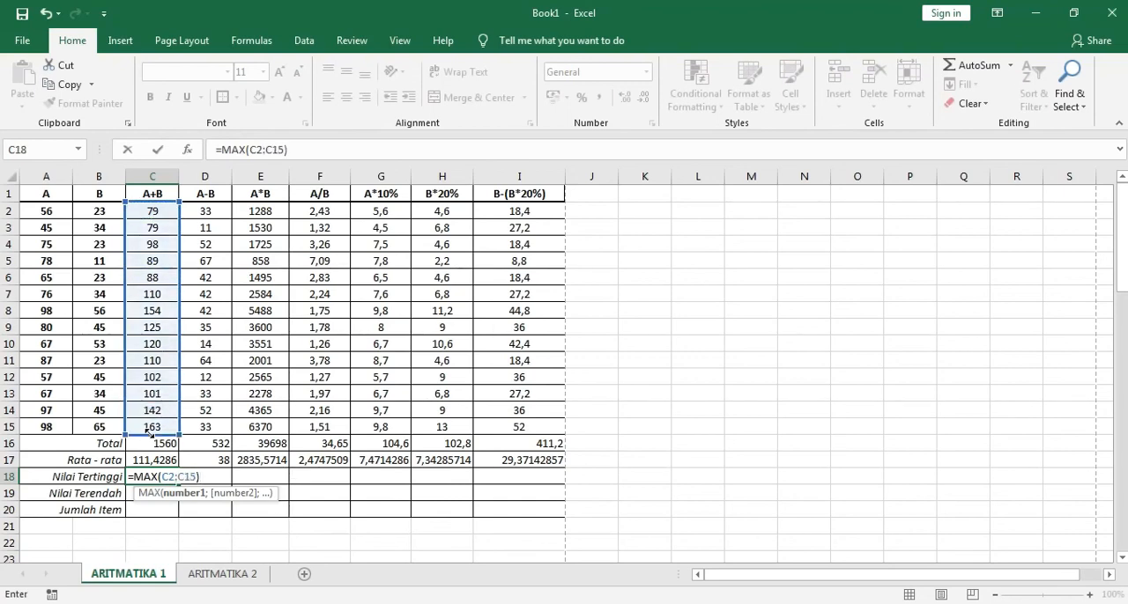
pyautogui.press('Return')
pyautogui.click(162, 473)
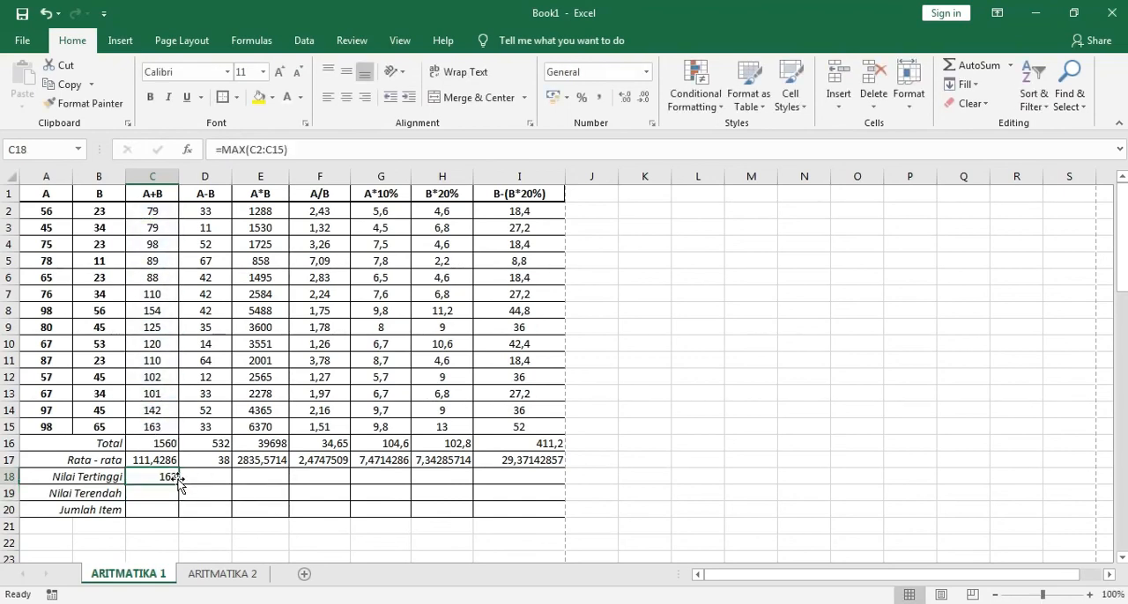
# Fill the MAX formula from C18 across the Nilai Tertinggi row to I18
pyautogui.moveTo(179, 485); pyautogui.dragTo(546, 481)
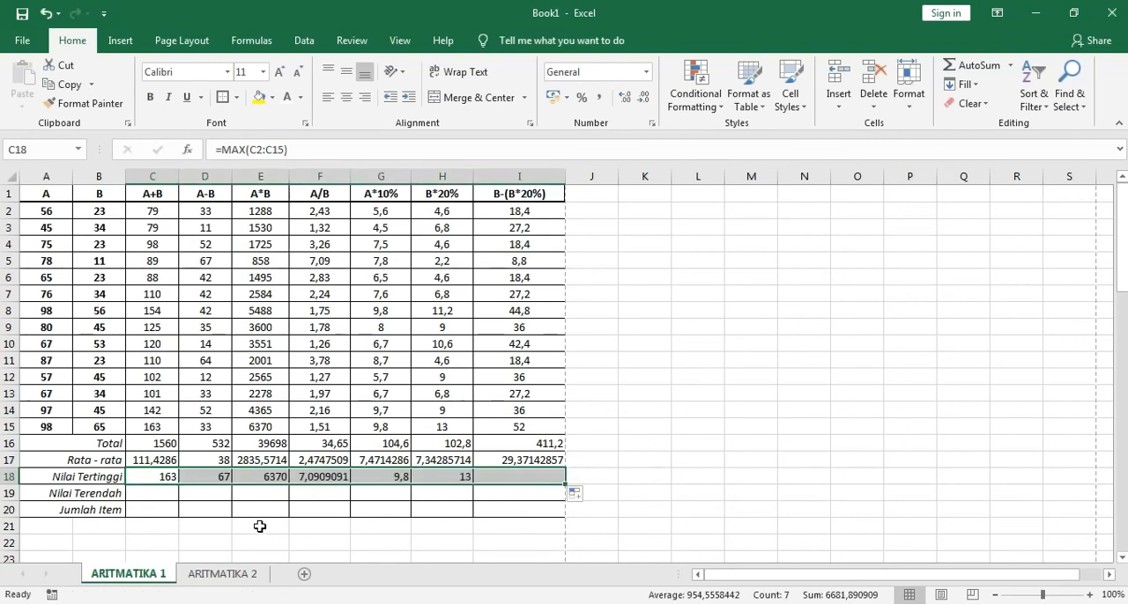
pyautogui.click(149, 494)
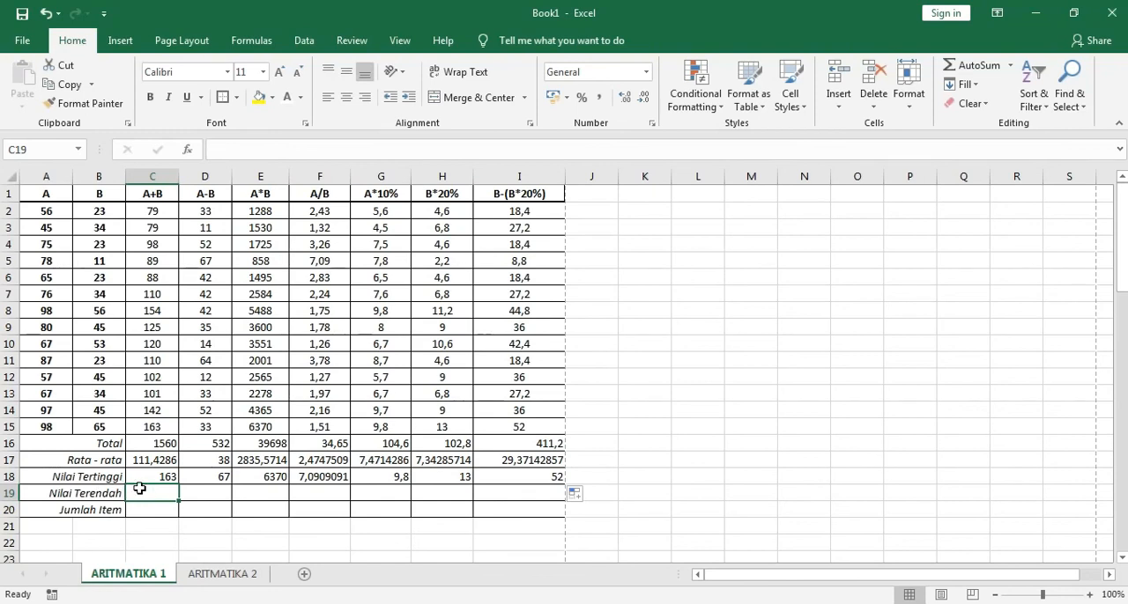
pyautogui.click(156, 478)
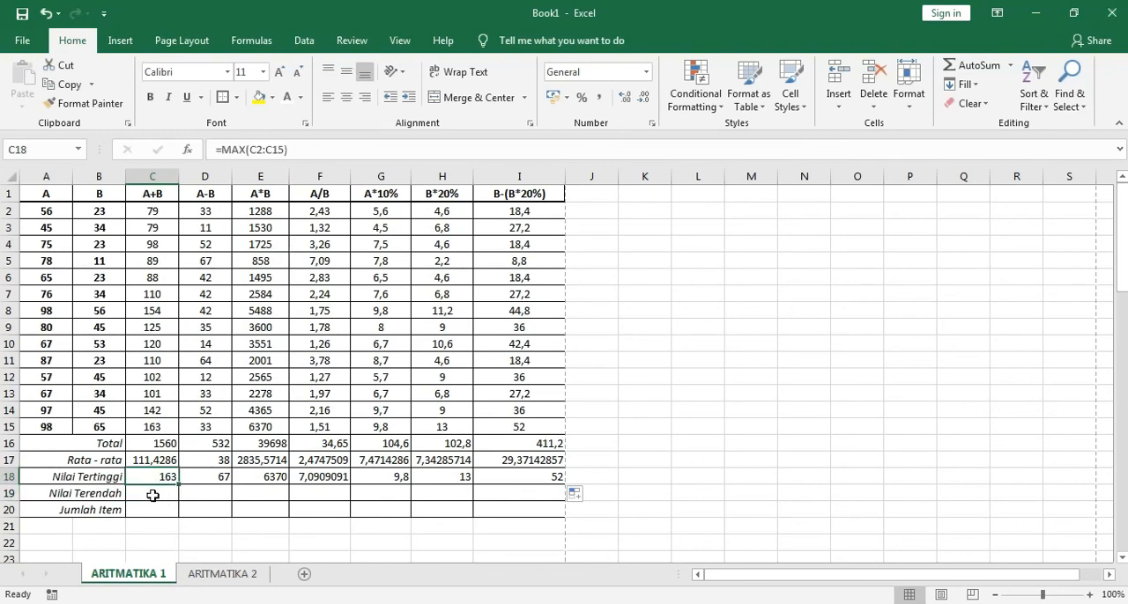
# Insert the Min function over C2:C15 in C19 of the Nilai Terendah row and fill it across to I19
pyautogui.click(152, 496)
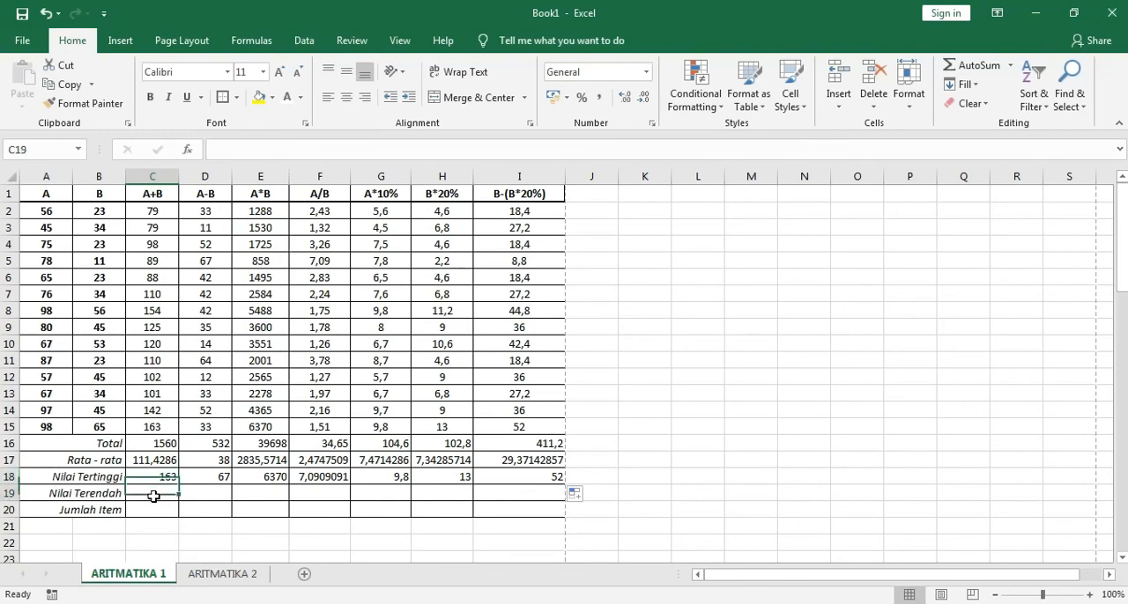
pyautogui.click(1011, 67)
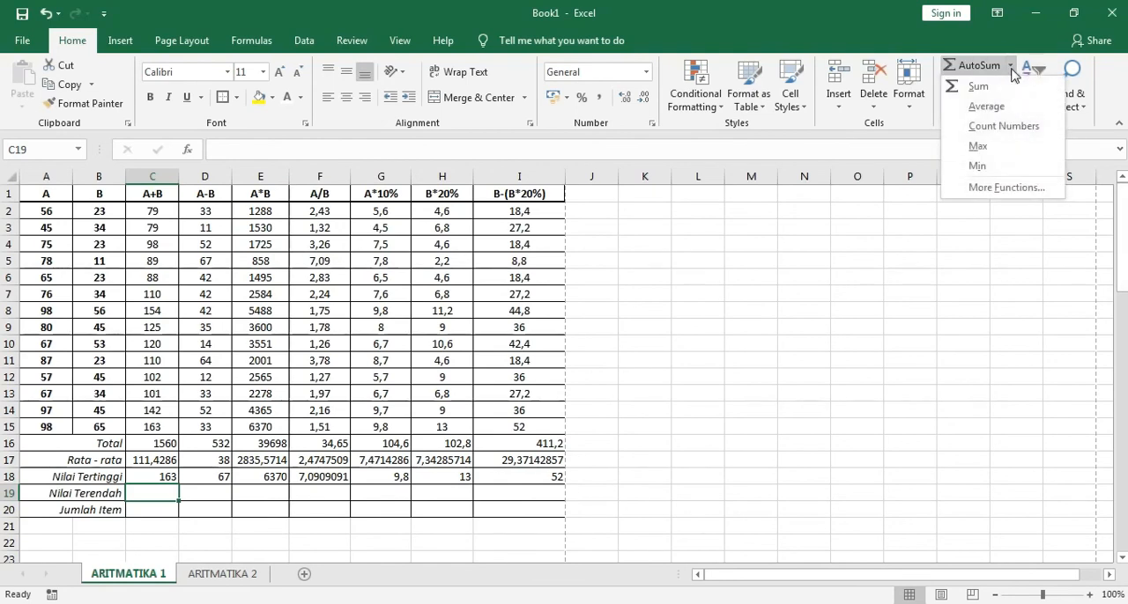
pyautogui.click(980, 166)
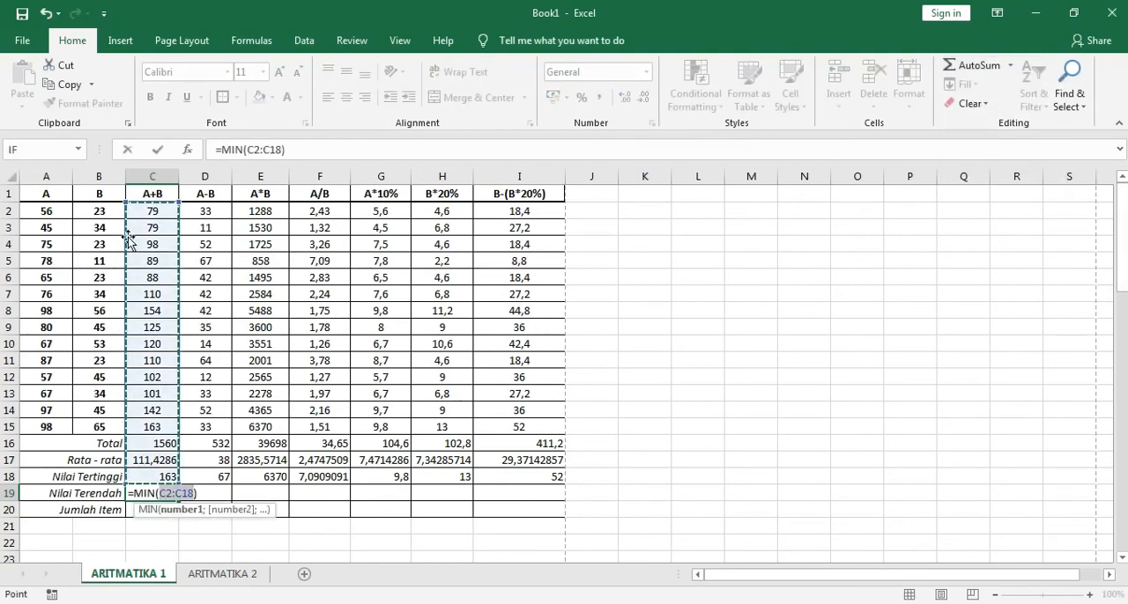
pyautogui.click(146, 211)
pyautogui.moveTo(179, 220); pyautogui.dragTo(150, 438)
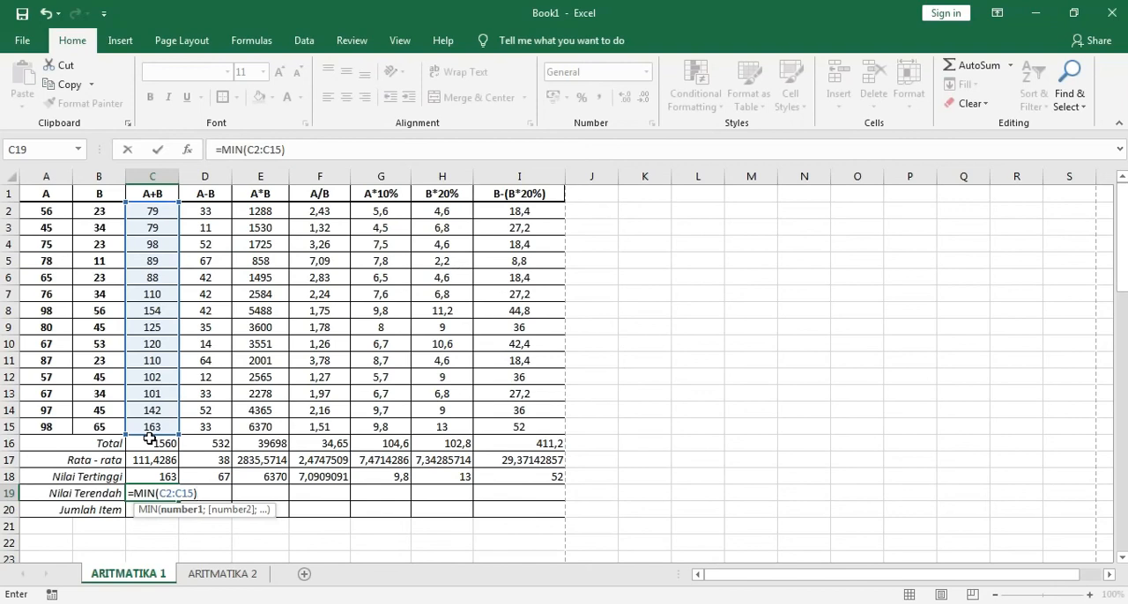
pyautogui.press('Return')
pyautogui.click(176, 499)
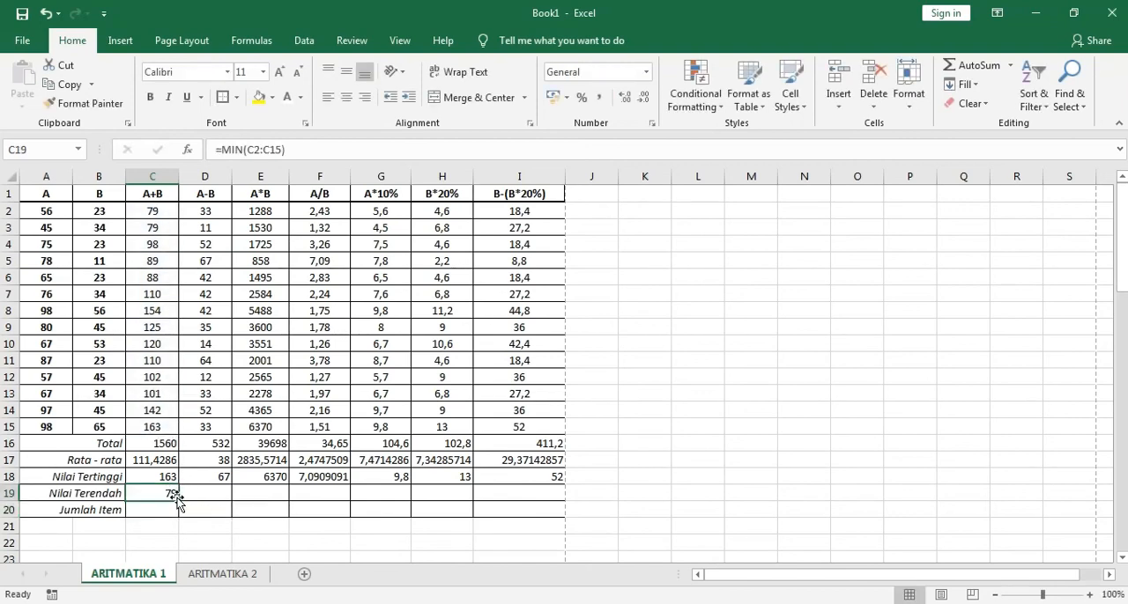
pyautogui.moveTo(177, 500); pyautogui.dragTo(521, 496)
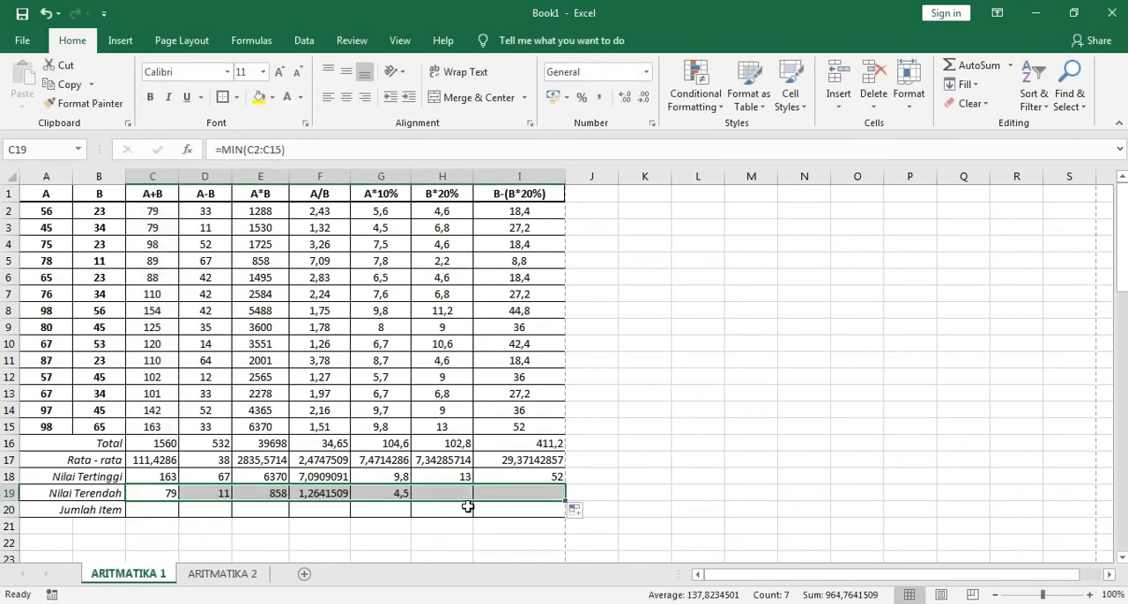
# Go through the A+B column cell by cell from C2 to C15 to examine which entries Jumlah Item should count
pyautogui.click(162, 512)
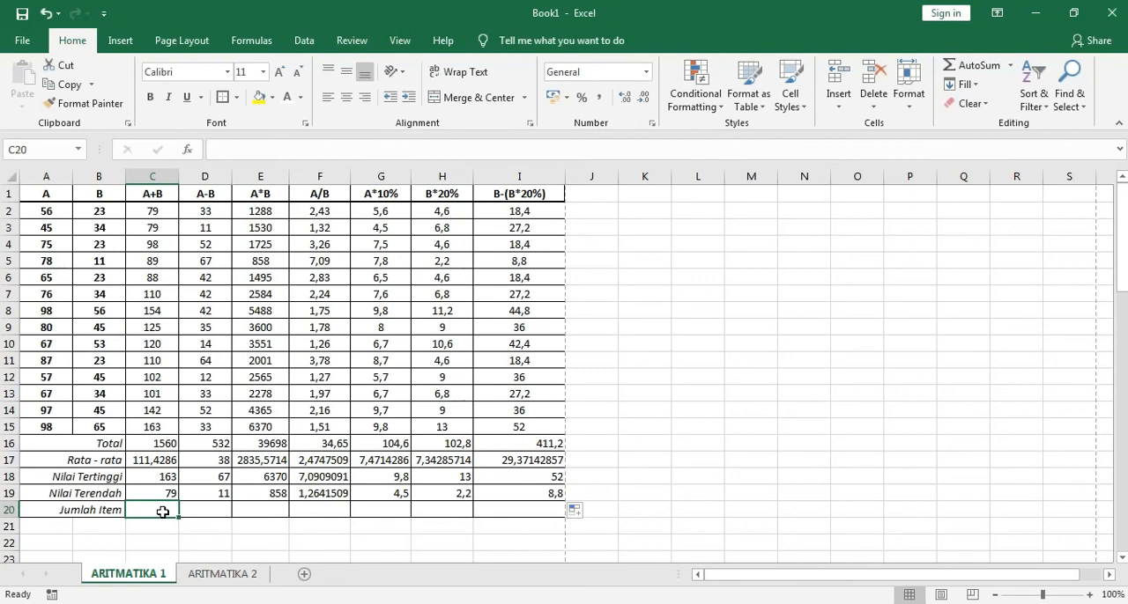
pyautogui.click(152, 214)
pyautogui.click(152, 227)
pyautogui.click(151, 244)
pyautogui.click(151, 215)
pyautogui.click(152, 228)
pyautogui.click(151, 245)
pyautogui.click(155, 214)
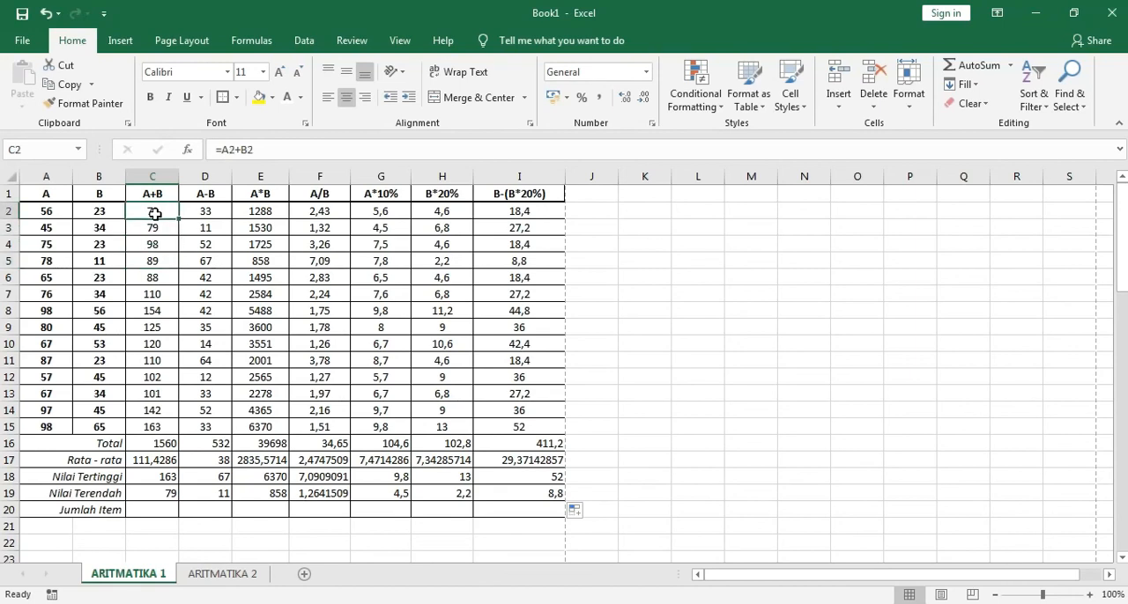
pyautogui.press('Down')
pyautogui.press('Down')
pyautogui.press('Down')
pyautogui.press('Down')
pyautogui.press('Down')
pyautogui.press('Down')
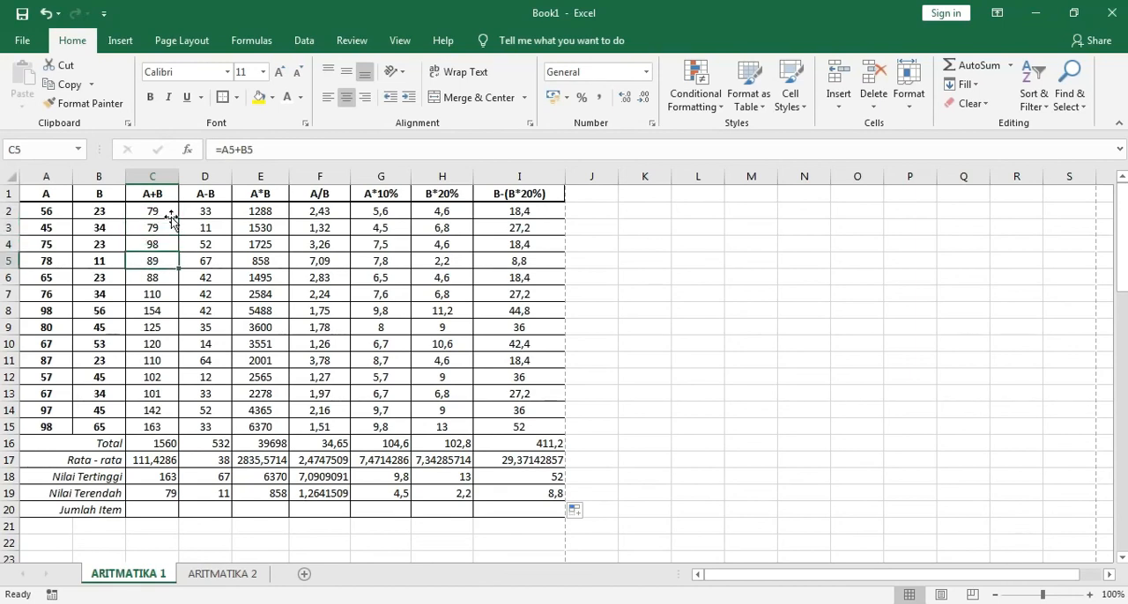
pyautogui.press('Down')
pyautogui.press('Down')
pyautogui.press('Down')
pyautogui.press('Down')
pyautogui.press('Down')
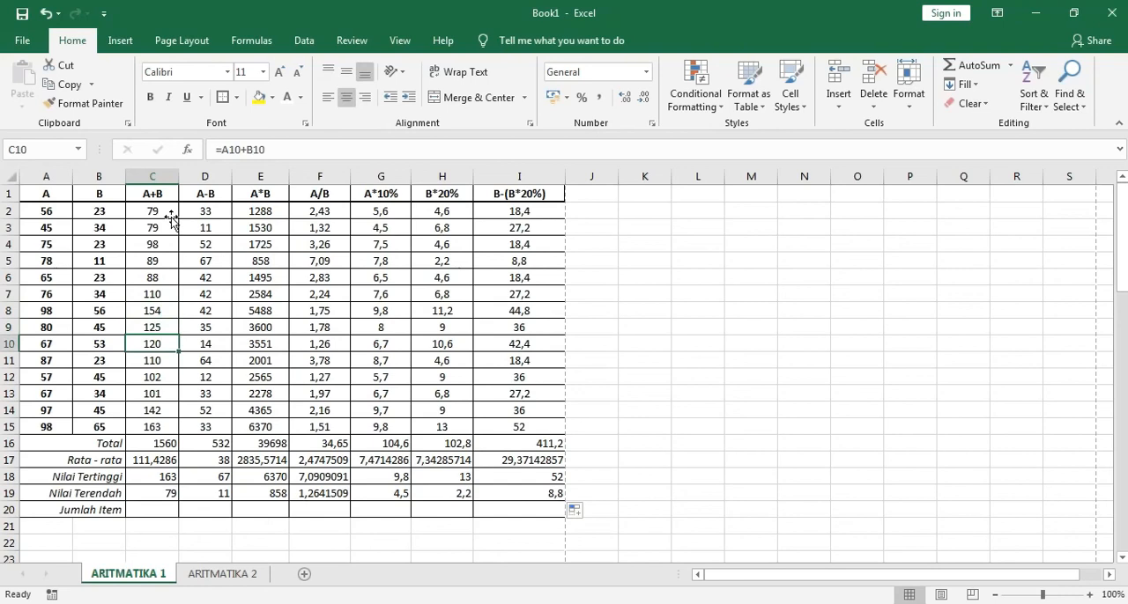
pyautogui.press('Down')
pyautogui.press('Down')
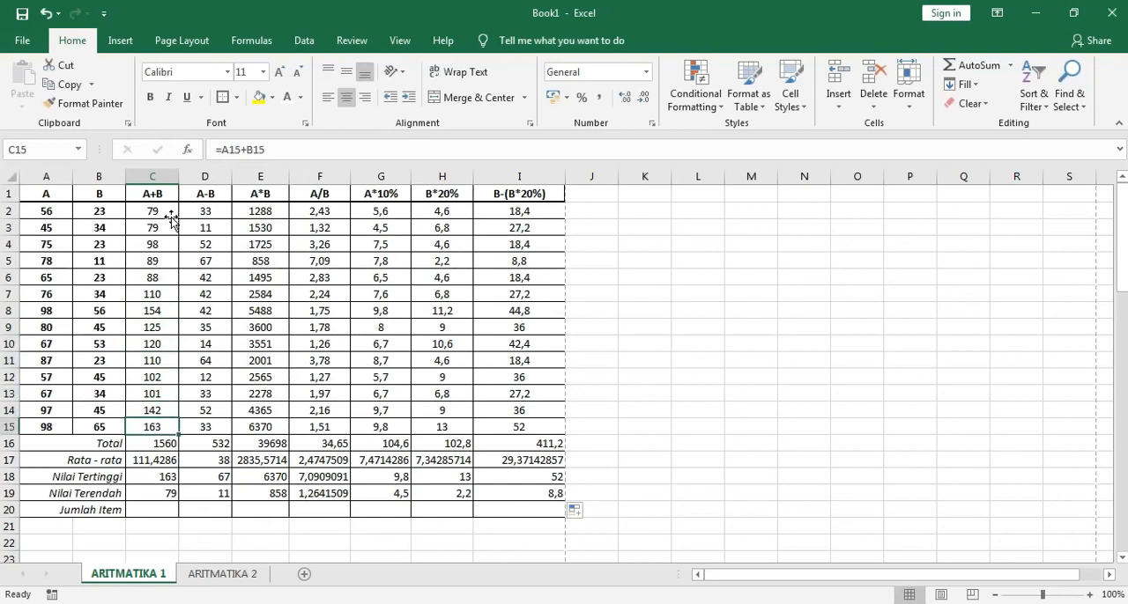
# Insert the Count Numbers function over C2:C15 in C20 of the Jumlah Item row and fill it across to I20
pyautogui.click(144, 509)
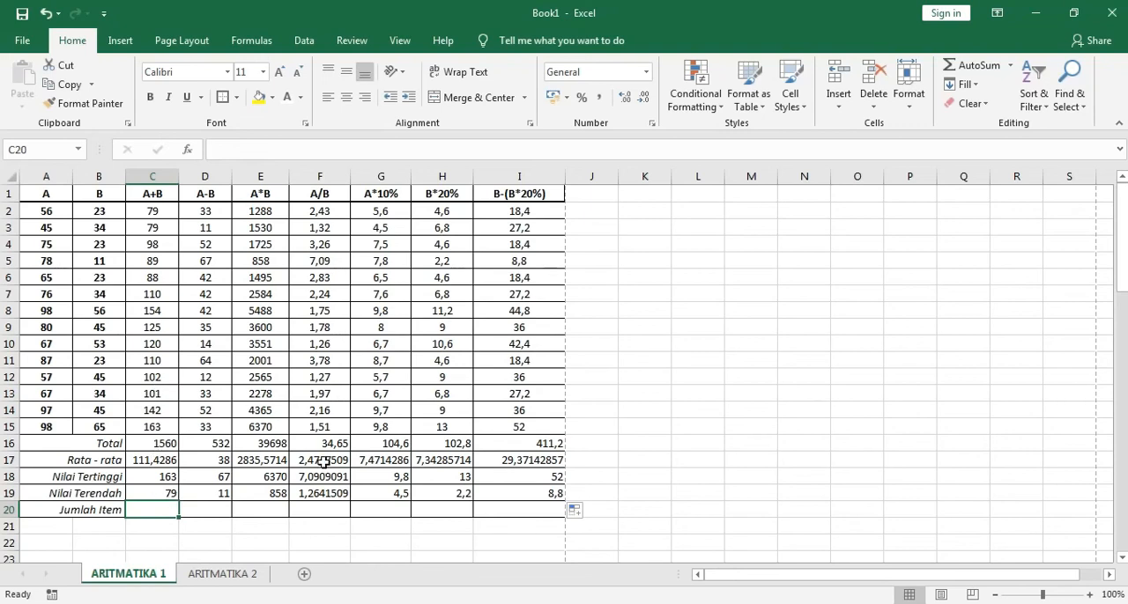
pyautogui.click(1012, 67)
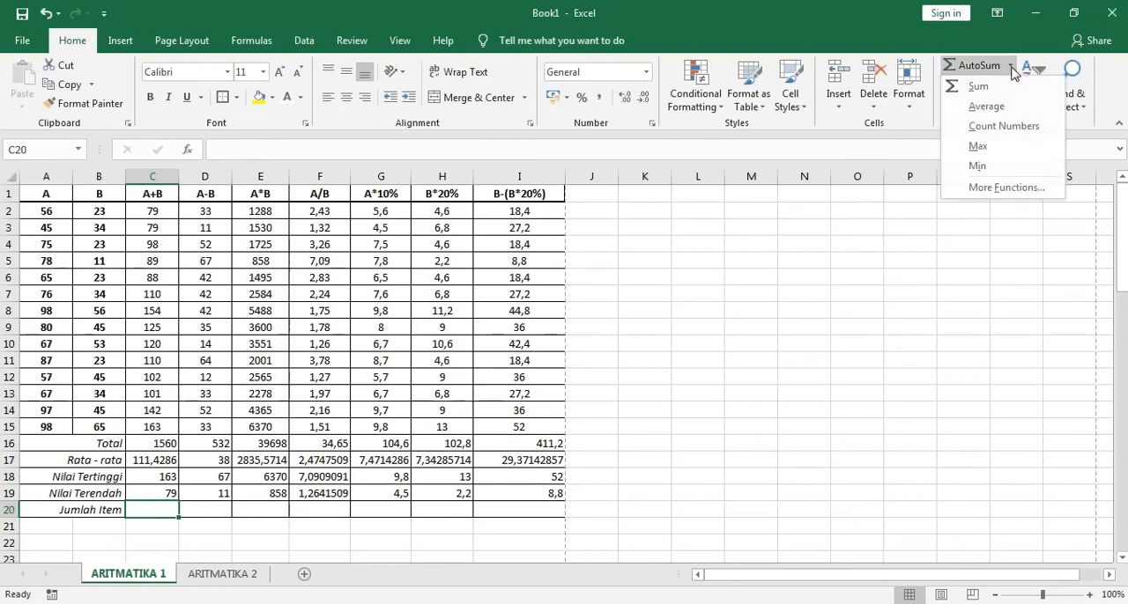
pyautogui.click(1007, 128)
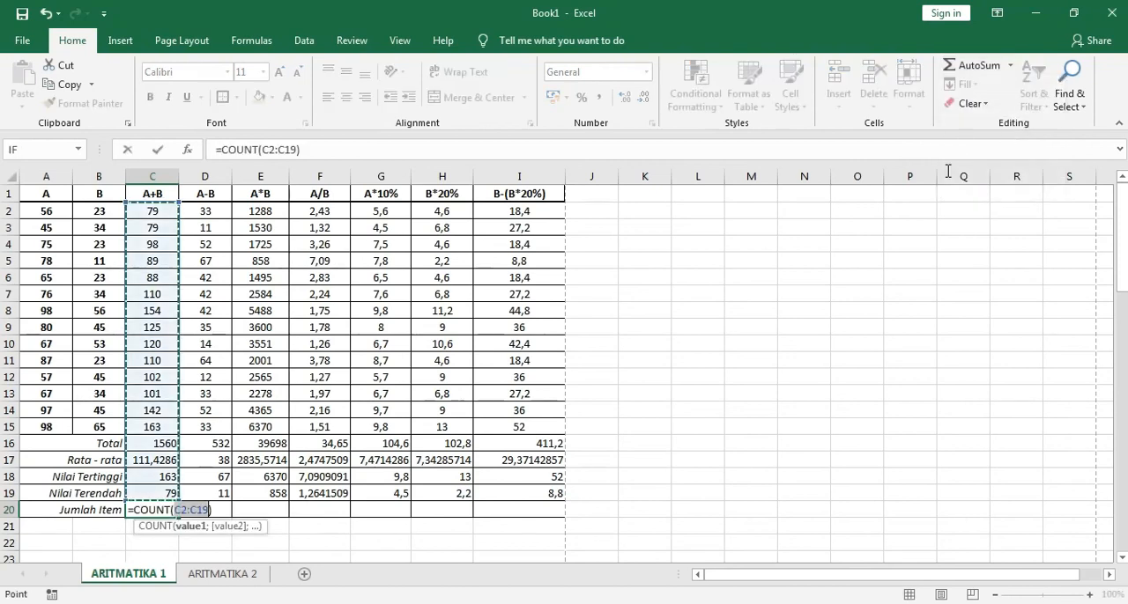
pyautogui.click(170, 213)
pyautogui.moveTo(170, 219); pyautogui.dragTo(155, 432)
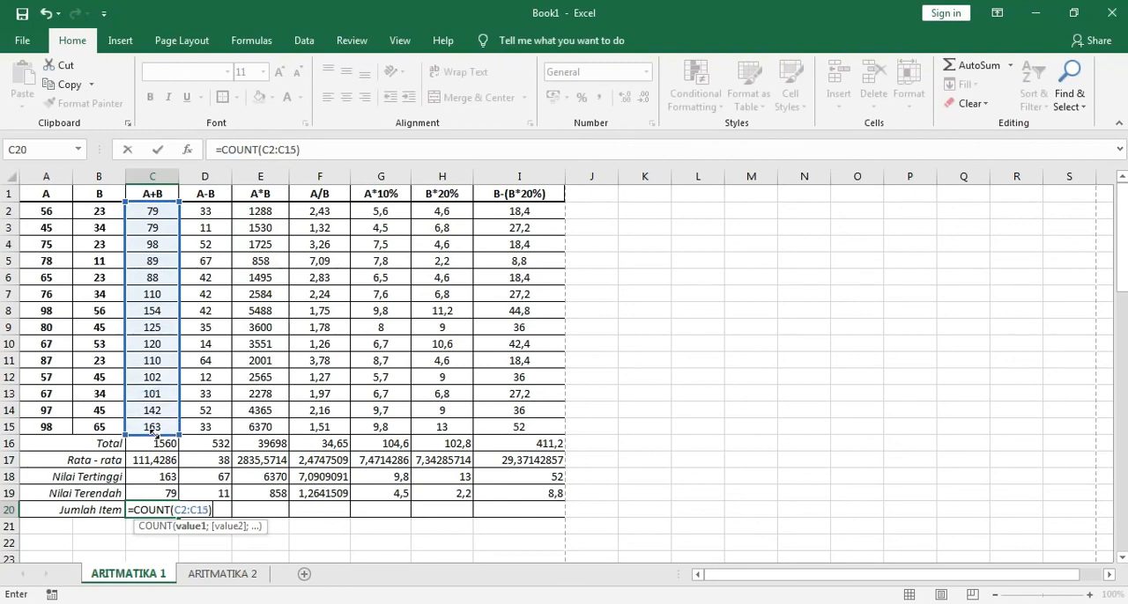
pyautogui.press('Return')
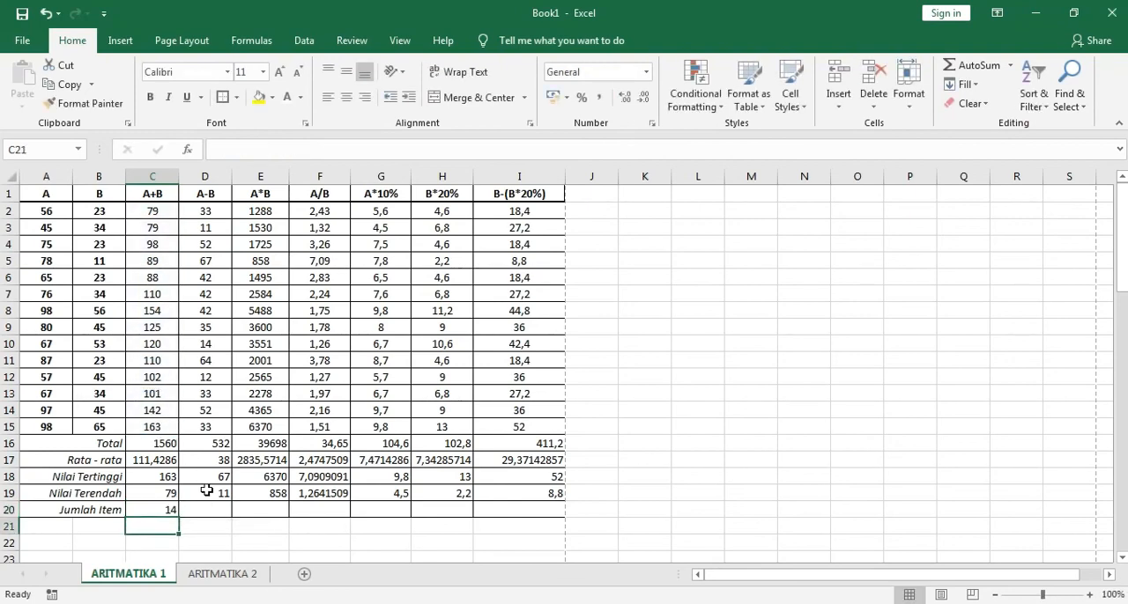
pyautogui.click(175, 510)
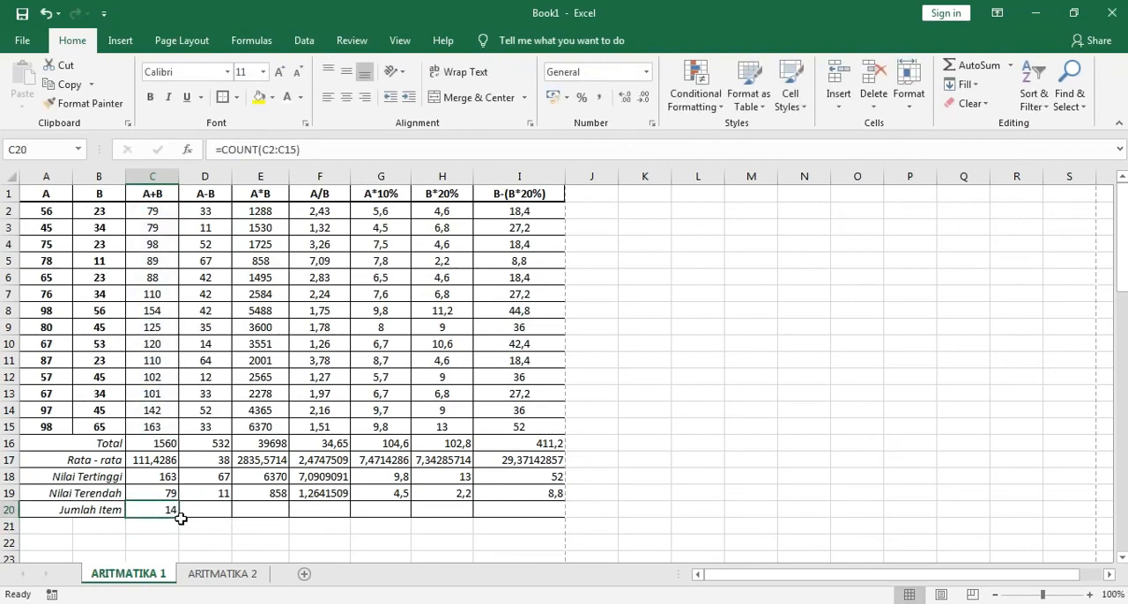
pyautogui.moveTo(179, 518); pyautogui.dragTo(534, 523)
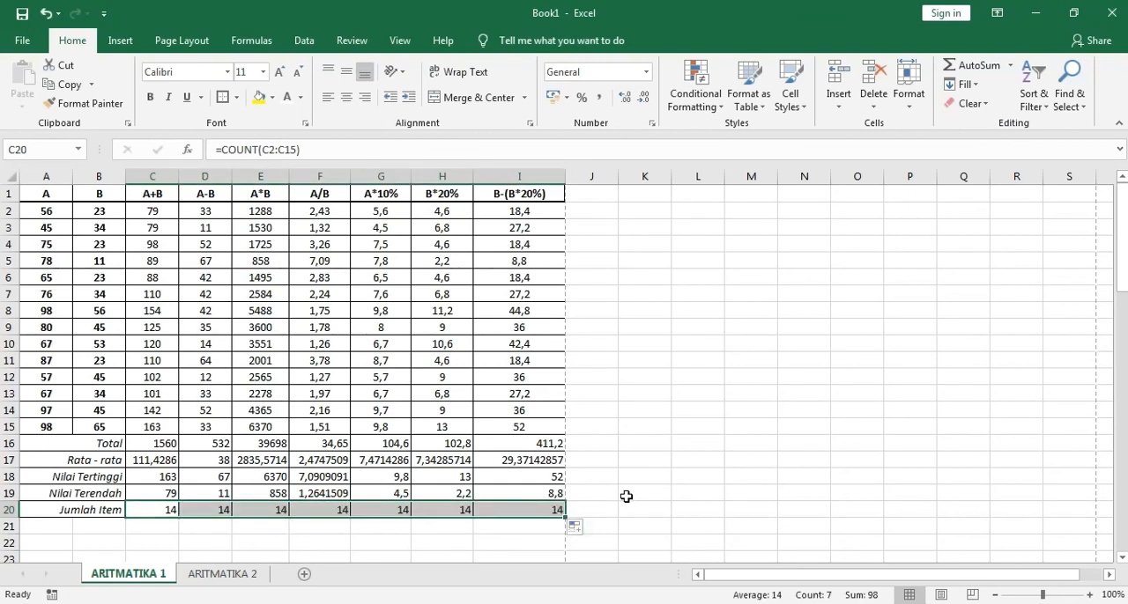
# Center the summary values in C16:I20 and reduce the averages in C17 and E17:I17 to two decimal places
pyautogui.moveTo(158, 444); pyautogui.dragTo(511, 504)
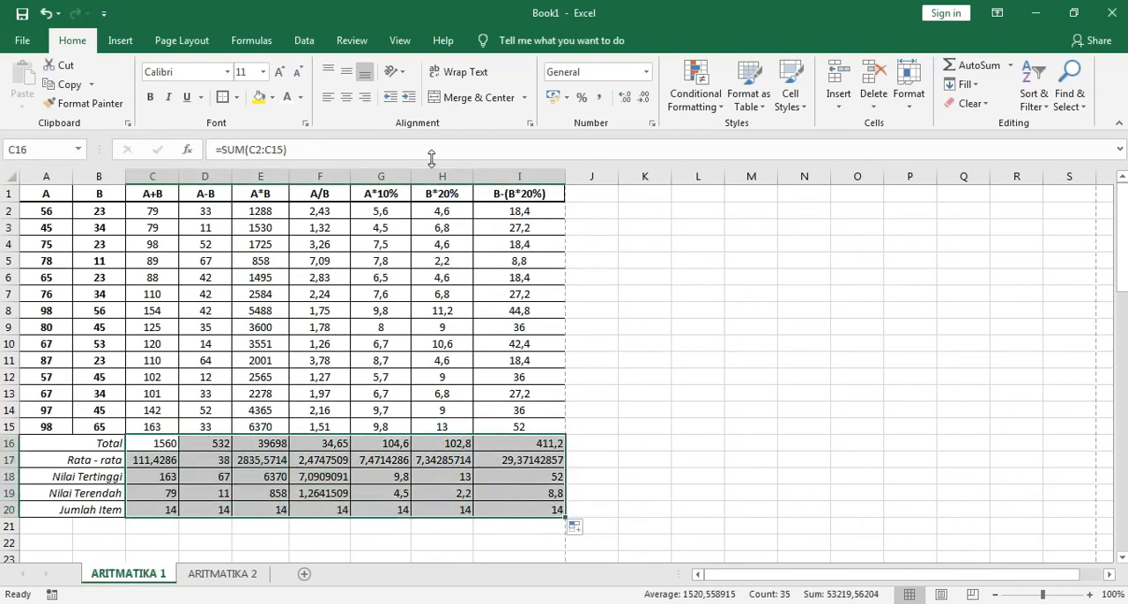
pyautogui.click(346, 97)
pyautogui.moveTo(165, 458); pyautogui.dragTo(489, 459)
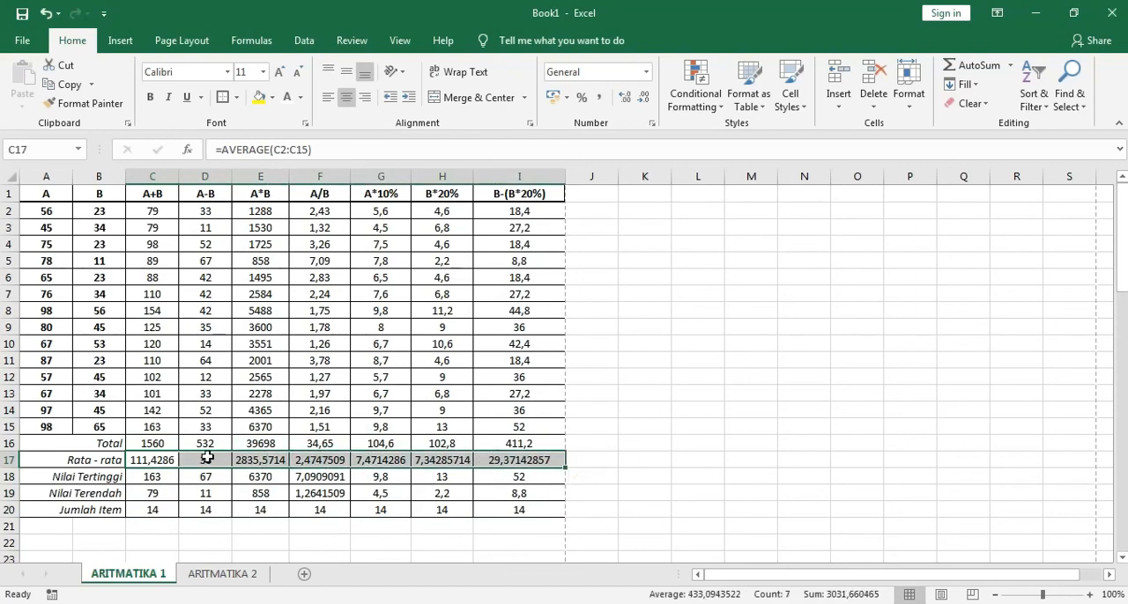
pyautogui.click(169, 460)
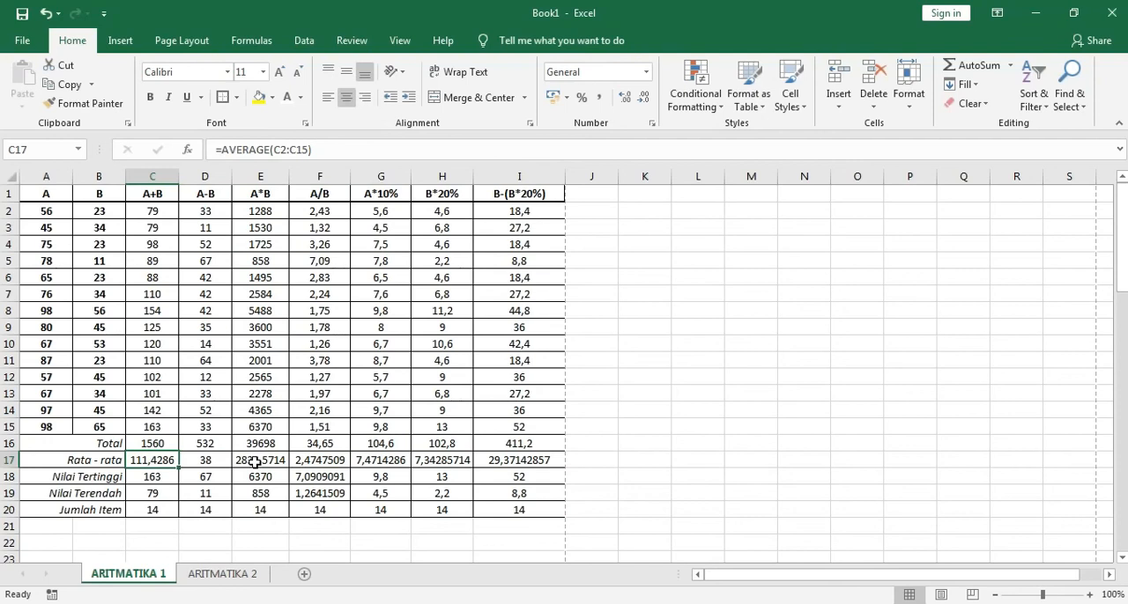
pyautogui.click(643, 97)
pyautogui.click(644, 97)
pyautogui.moveTo(264, 460); pyautogui.dragTo(515, 460)
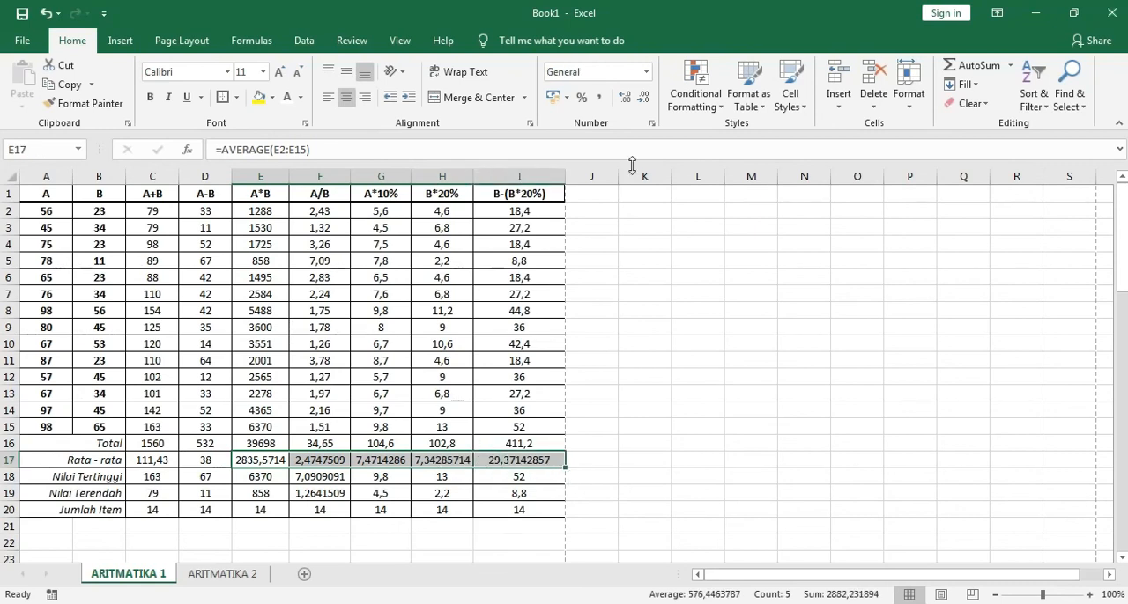
pyautogui.click(643, 98)
pyautogui.click(644, 98)
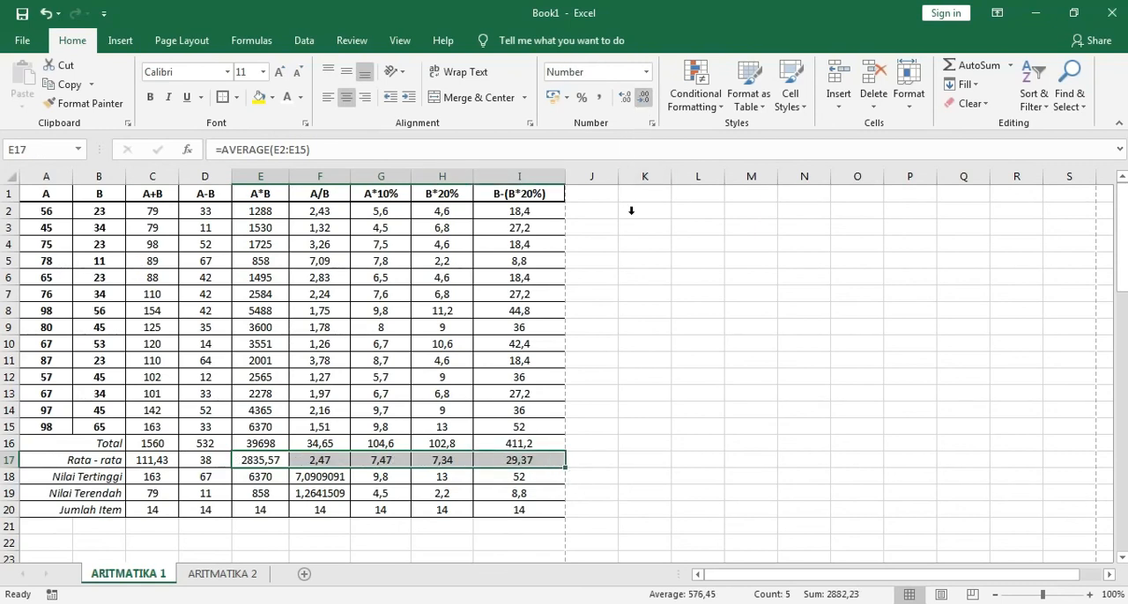
pyautogui.click(644, 394)
pyautogui.scroll(-1, 324, 473)
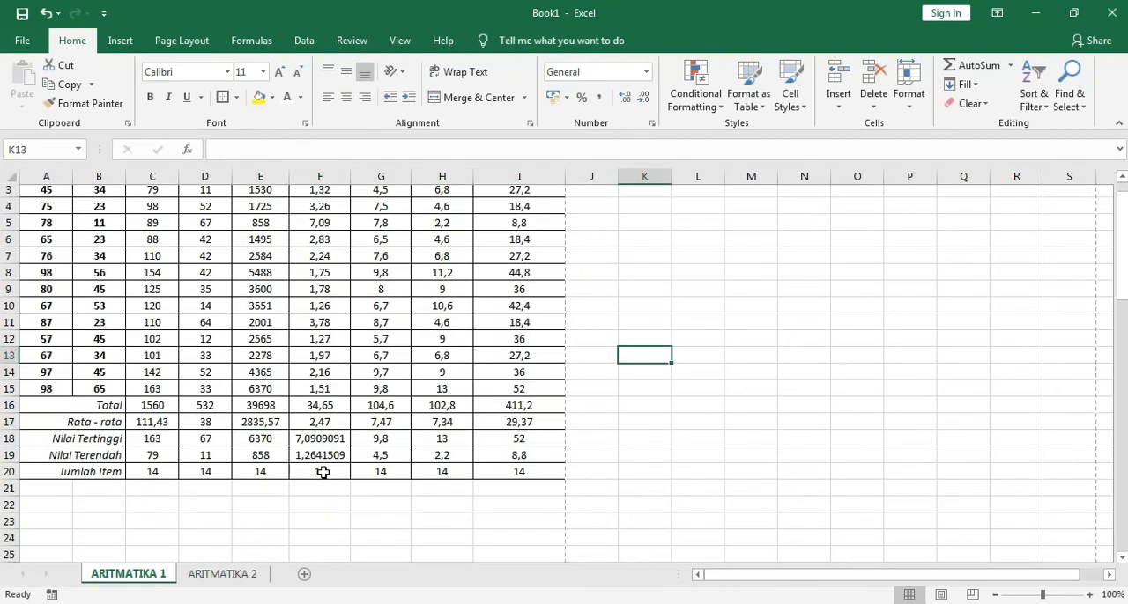
pyautogui.scroll(-19, 323, 473)
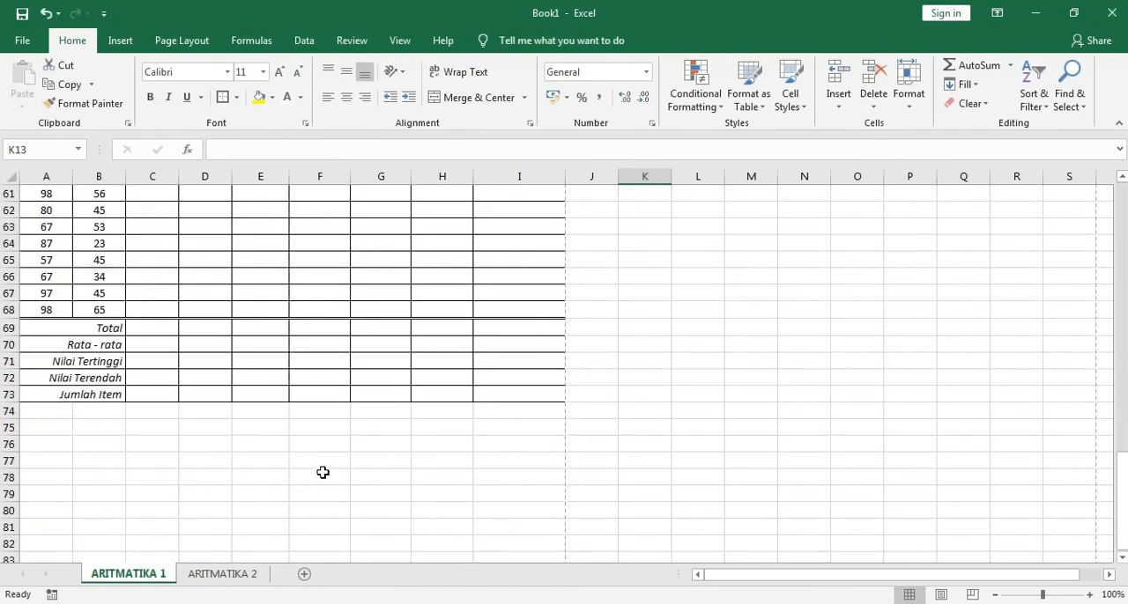
pyautogui.scroll(16, 213, 433)
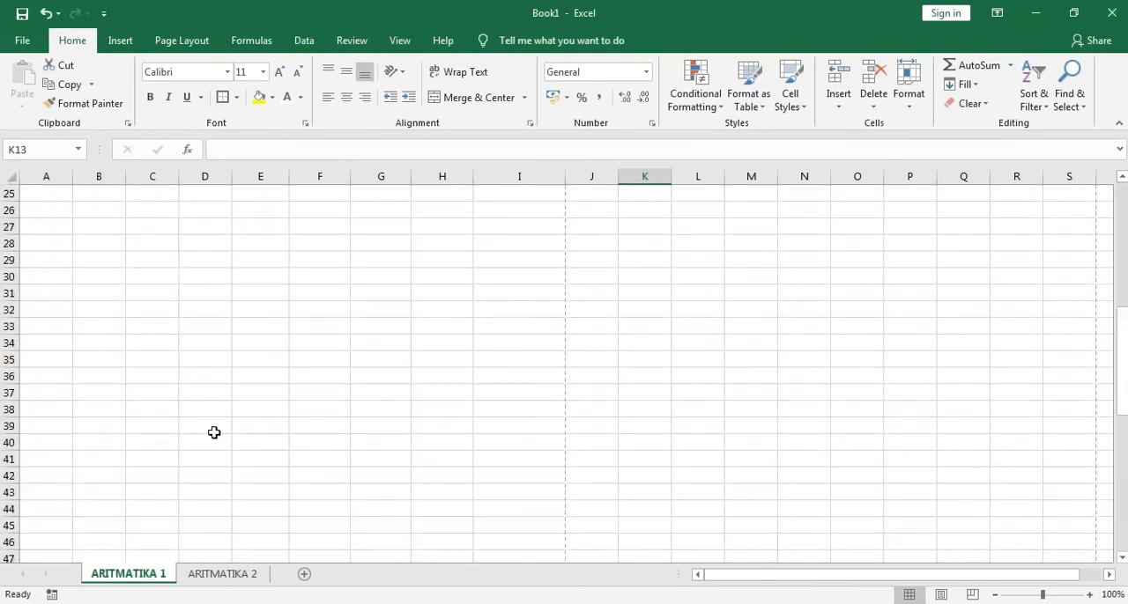
pyautogui.scroll(4, 213, 433)
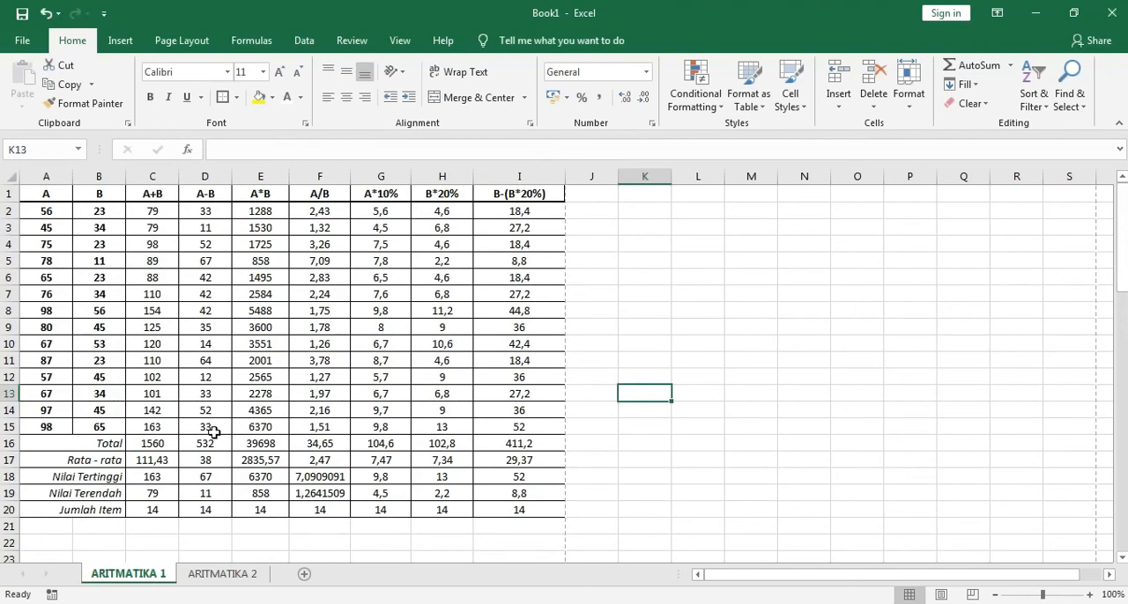